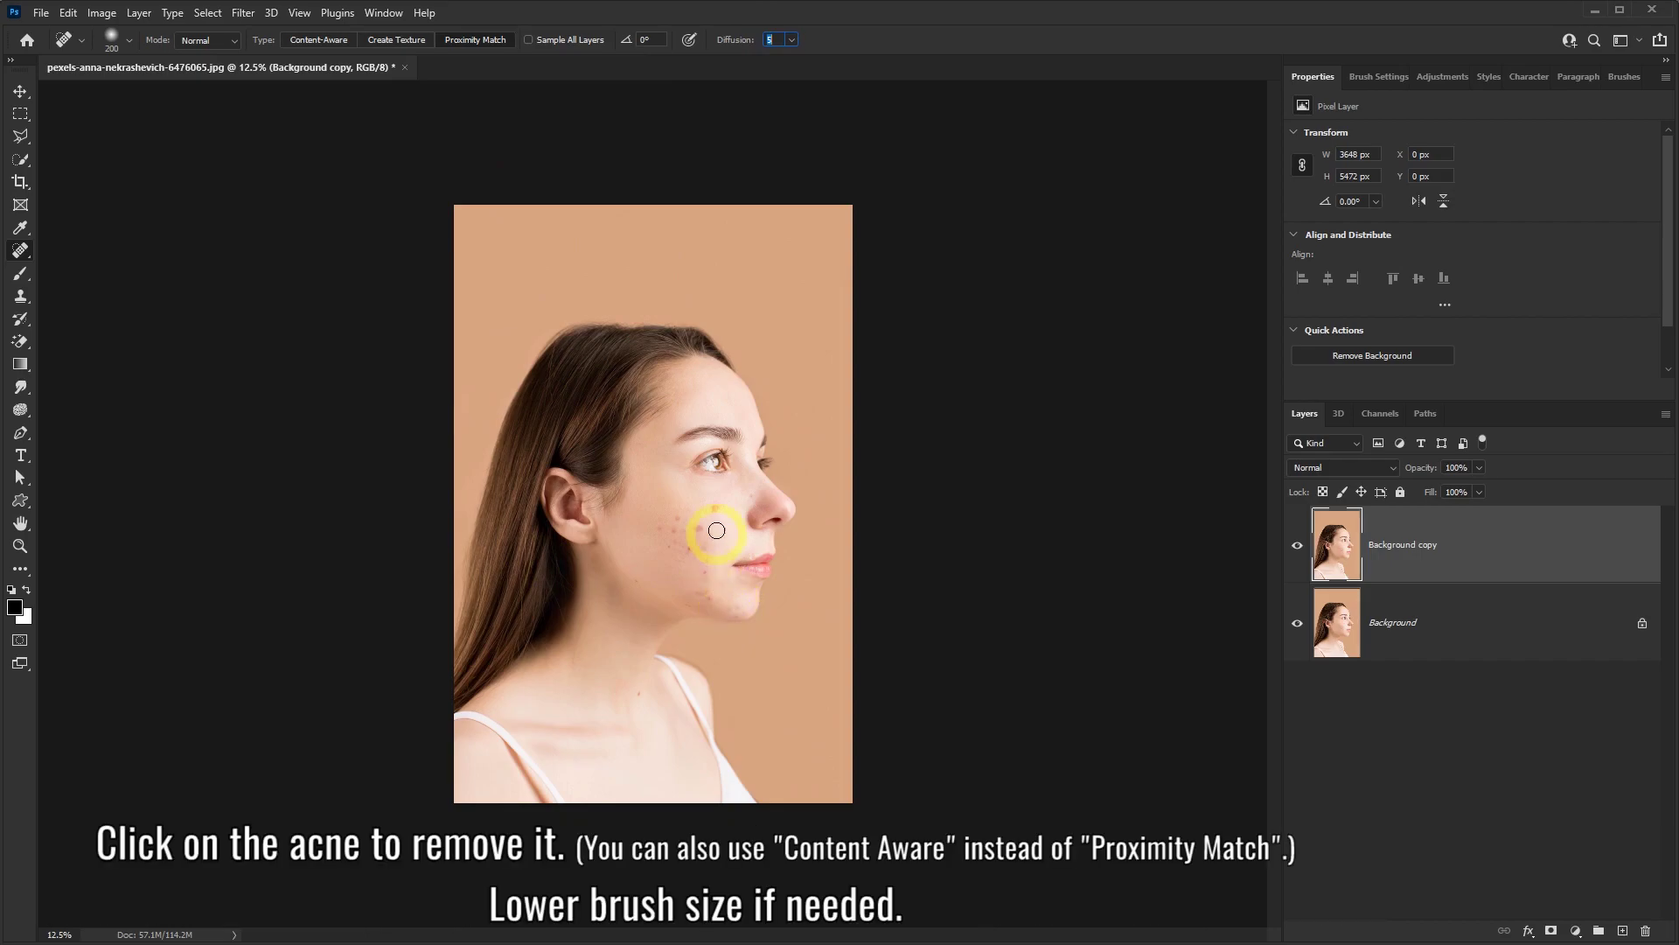
Step: Remove the acne spots on the cheek, jaw, chin and nose with the Spot Healing Brush at size 200
{"action": "scroll", "coordinate": [720, 510], "scroll_direction": "up", "scroll_amount": 5}
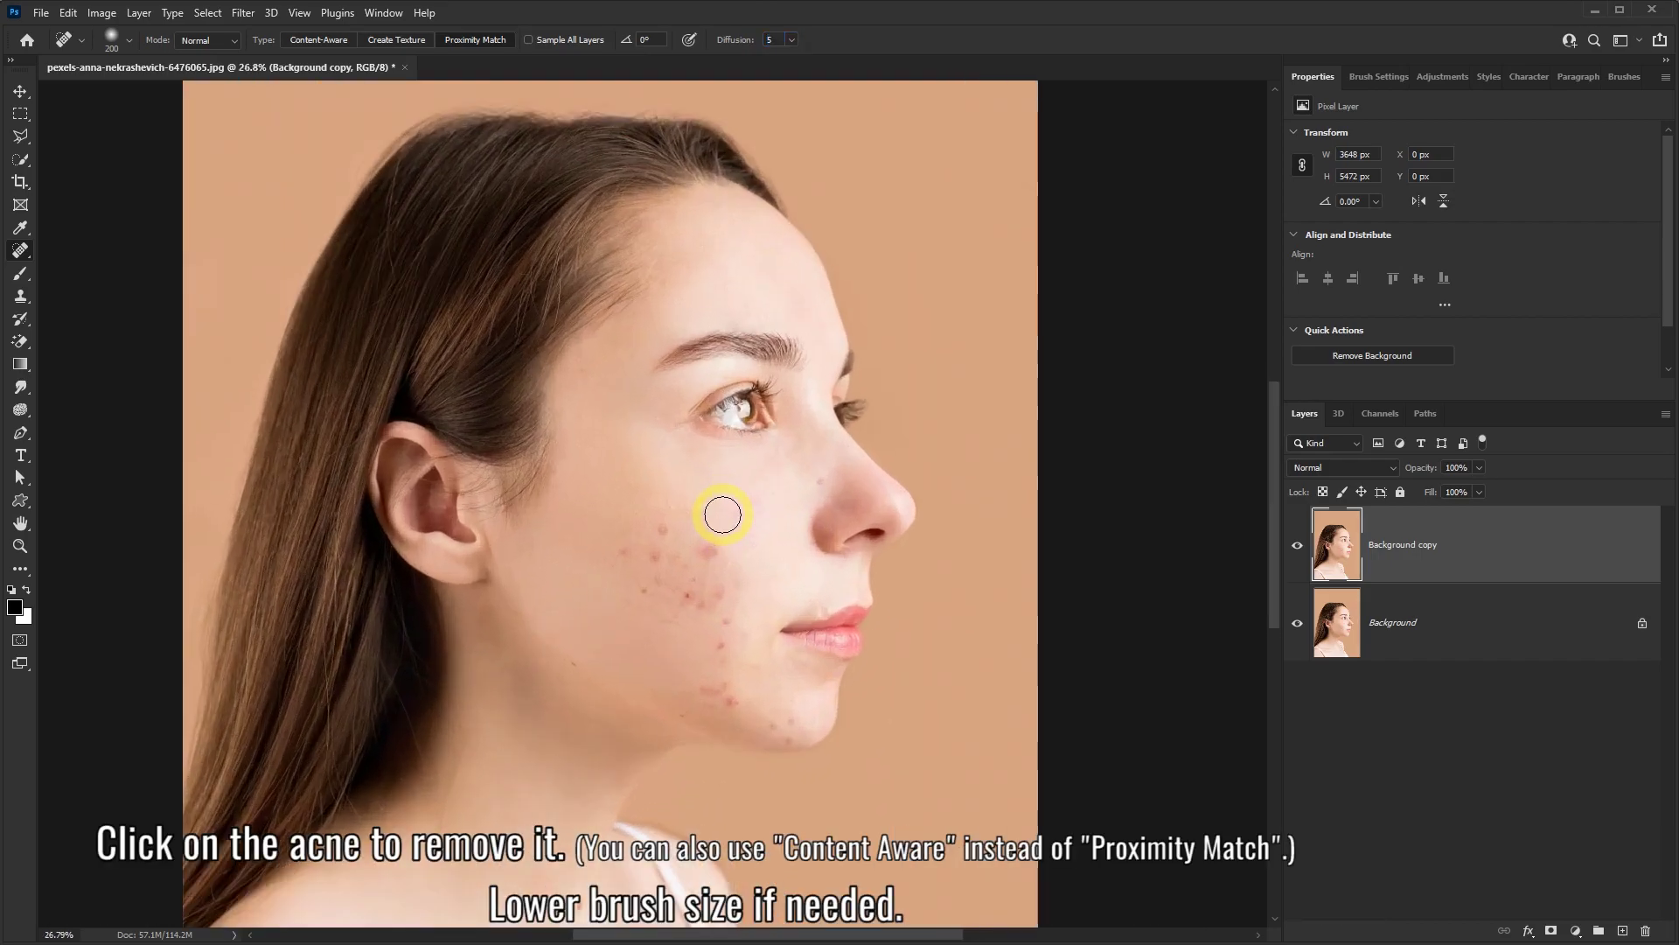
{"action": "left_click", "coordinate": [703, 546]}
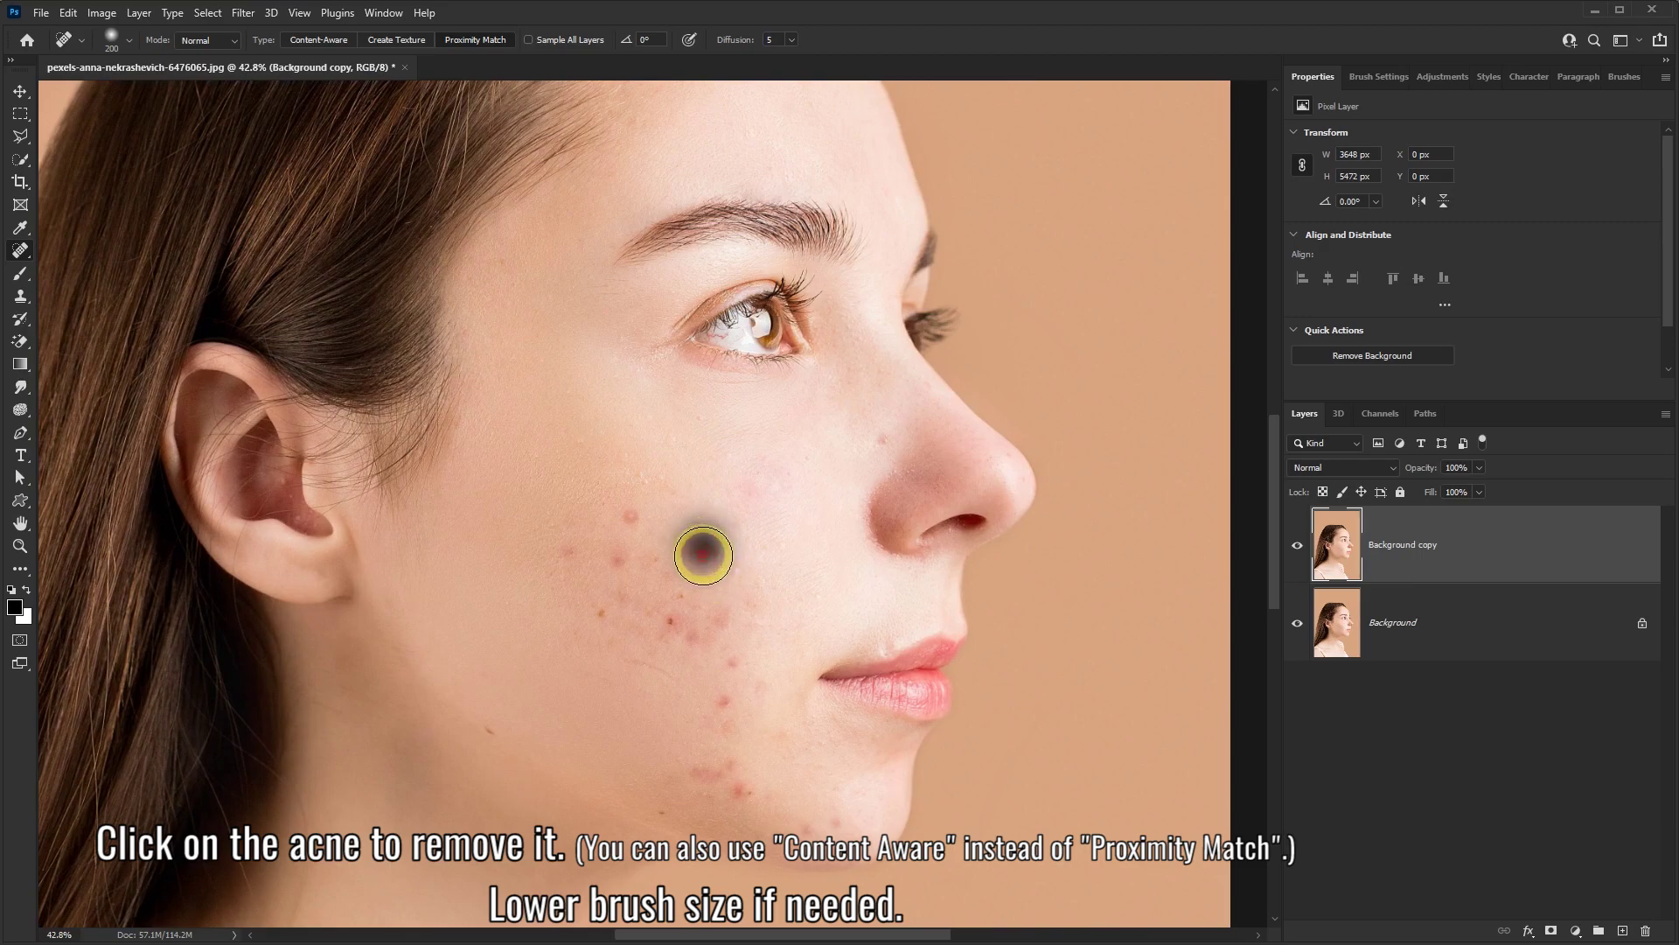
{"action": "left_click", "coordinate": [725, 578]}
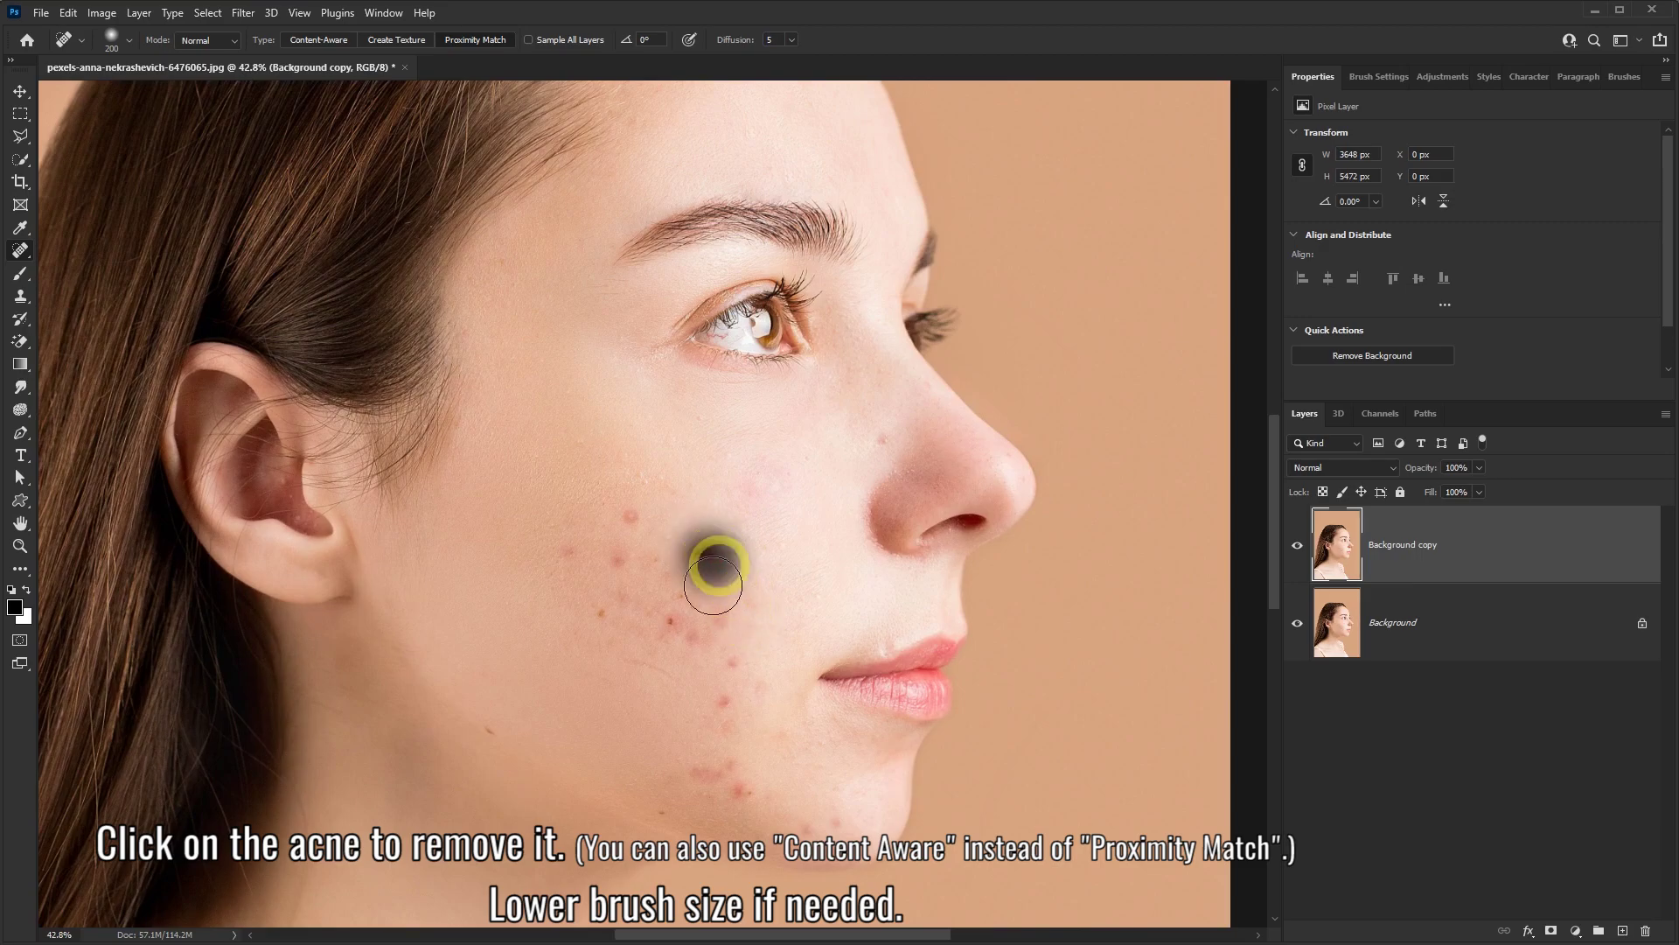
{"action": "left_click", "coordinate": [654, 565]}
{"action": "left_click", "coordinate": [569, 553]}
{"action": "left_click", "coordinate": [496, 737]}
{"action": "left_click", "coordinate": [655, 765]}
{"action": "left_click", "coordinate": [742, 796]}
{"action": "left_click", "coordinate": [670, 624]}
{"action": "left_click", "coordinate": [620, 564]}
{"action": "left_click", "coordinate": [648, 559]}
{"action": "left_click", "coordinate": [732, 665]}
{"action": "left_click", "coordinate": [740, 791]}
{"action": "left_click", "coordinate": [885, 439]}
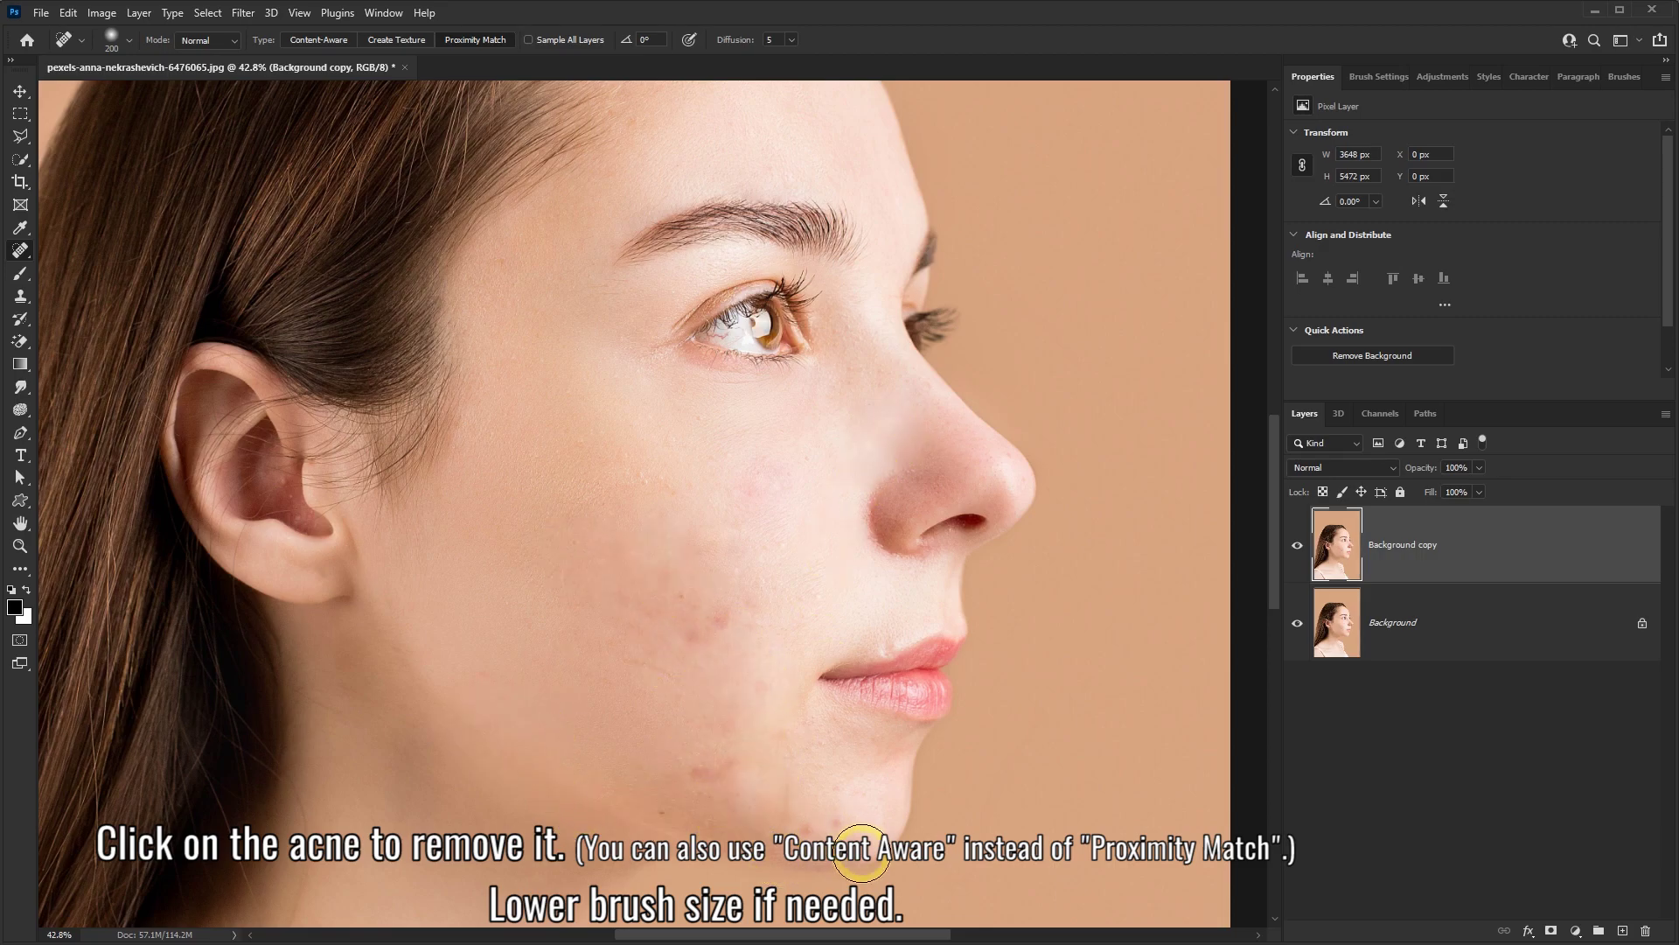
{"action": "left_click", "coordinate": [820, 809]}
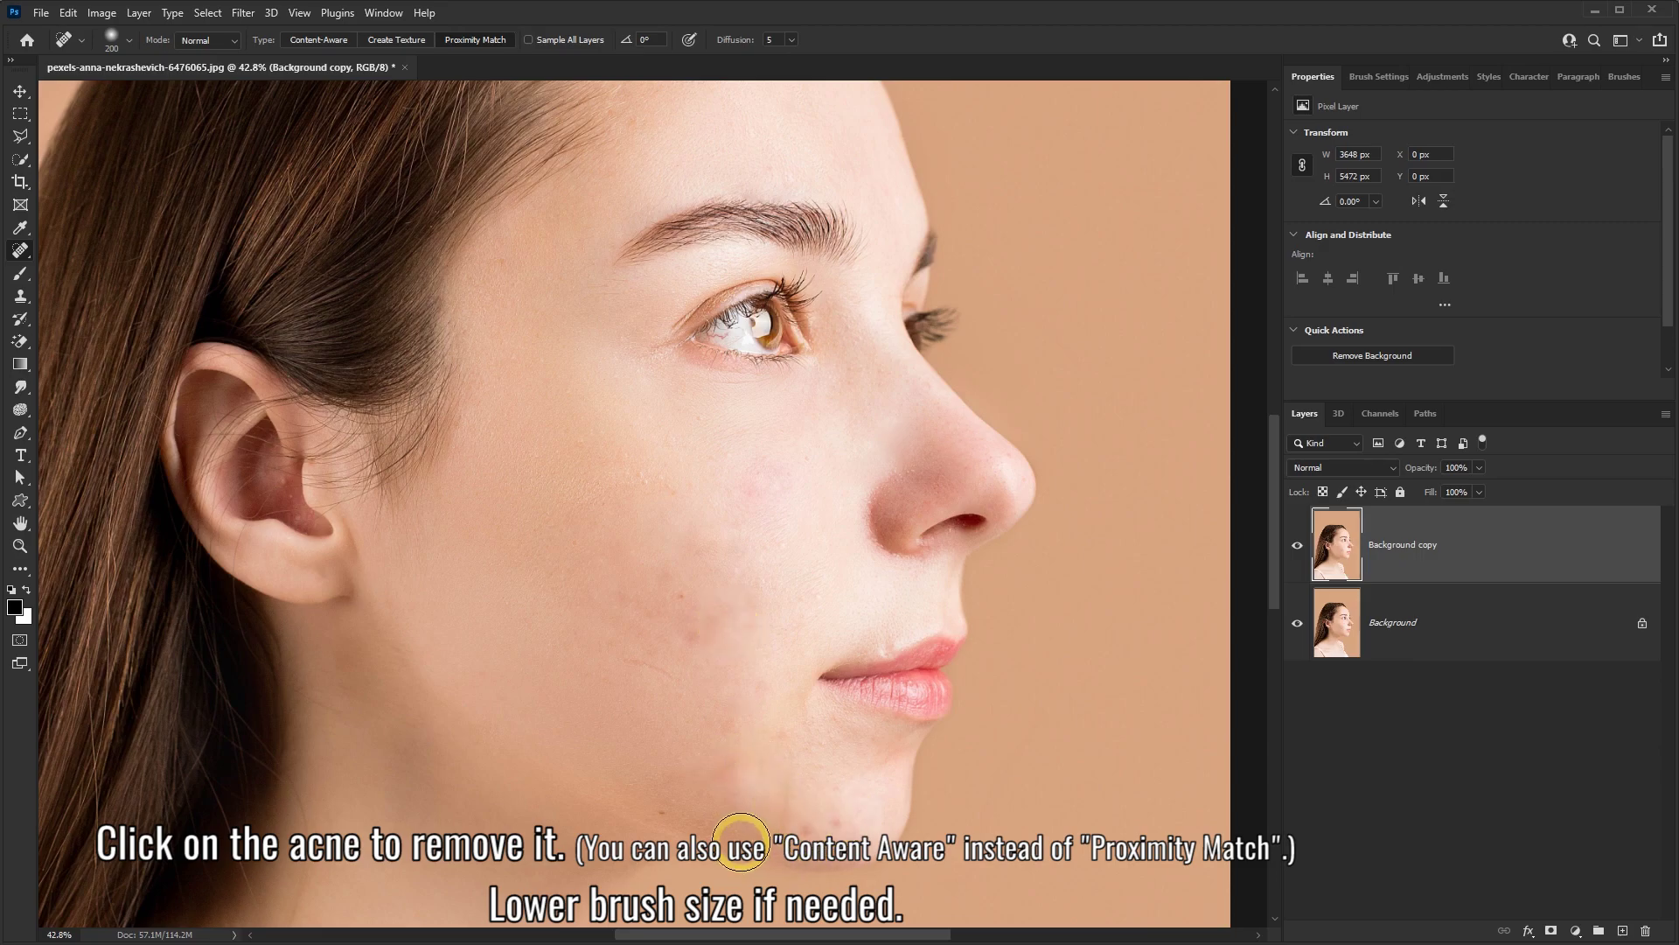
Step: Reduce the healing brush size to 100 and heal the remaining small blemishes on the chin and cheek
{"action": "left_click", "coordinate": [129, 40]}
{"action": "type", "text": "100"}
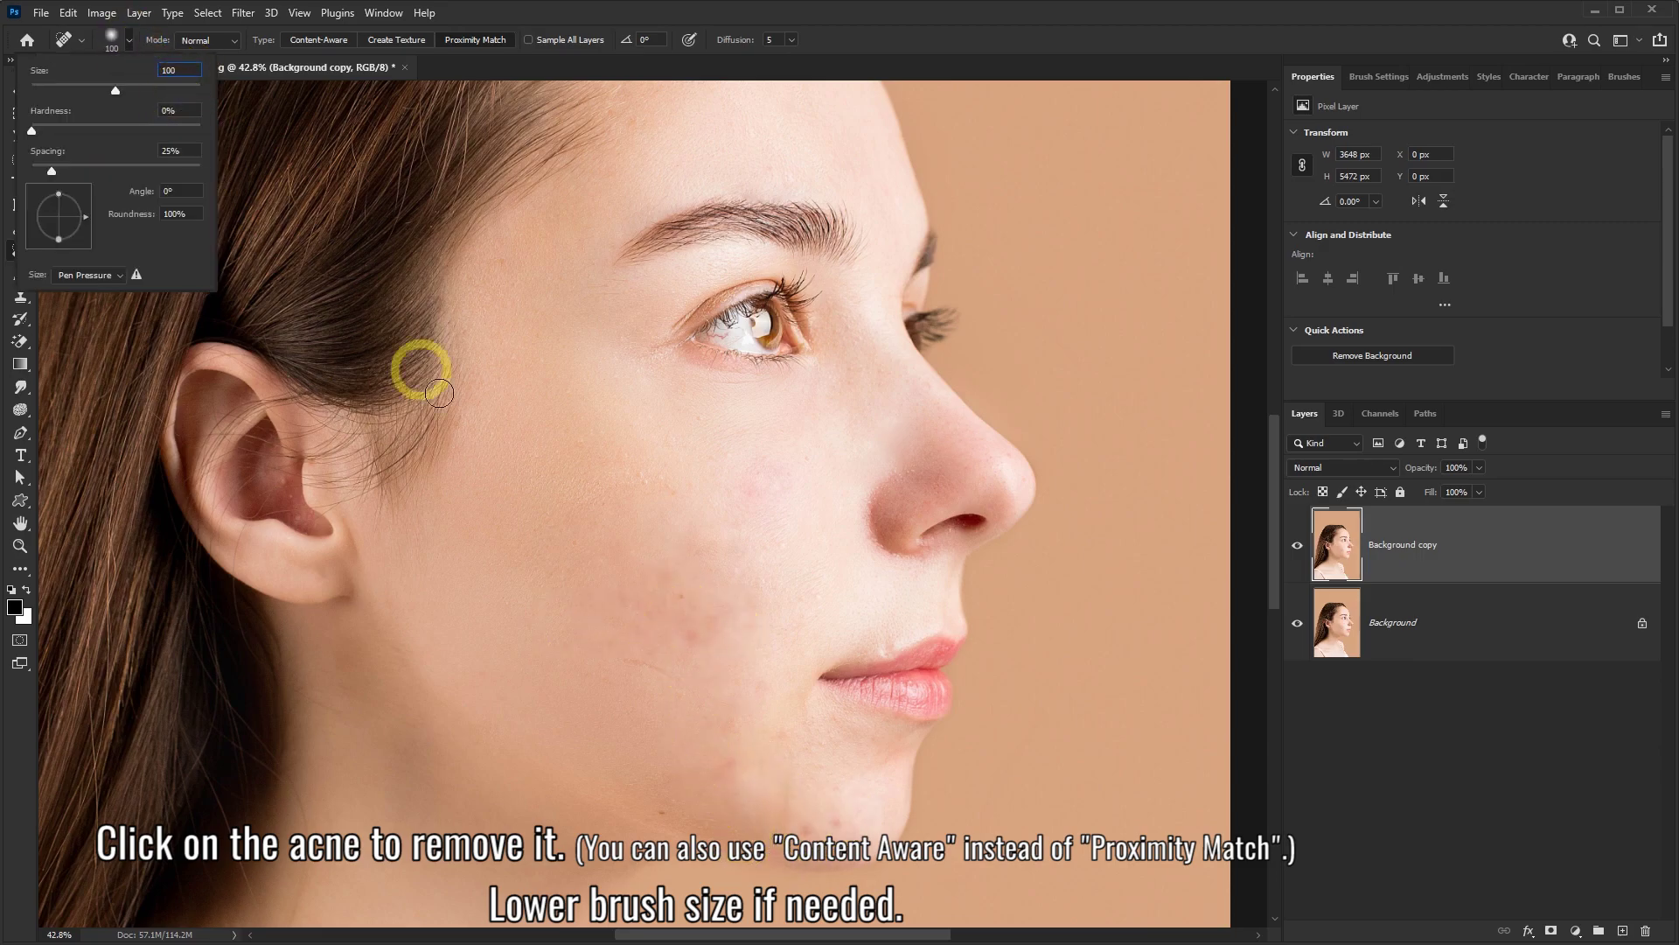
{"action": "left_click", "coordinate": [845, 843]}
{"action": "left_click", "coordinate": [837, 821]}
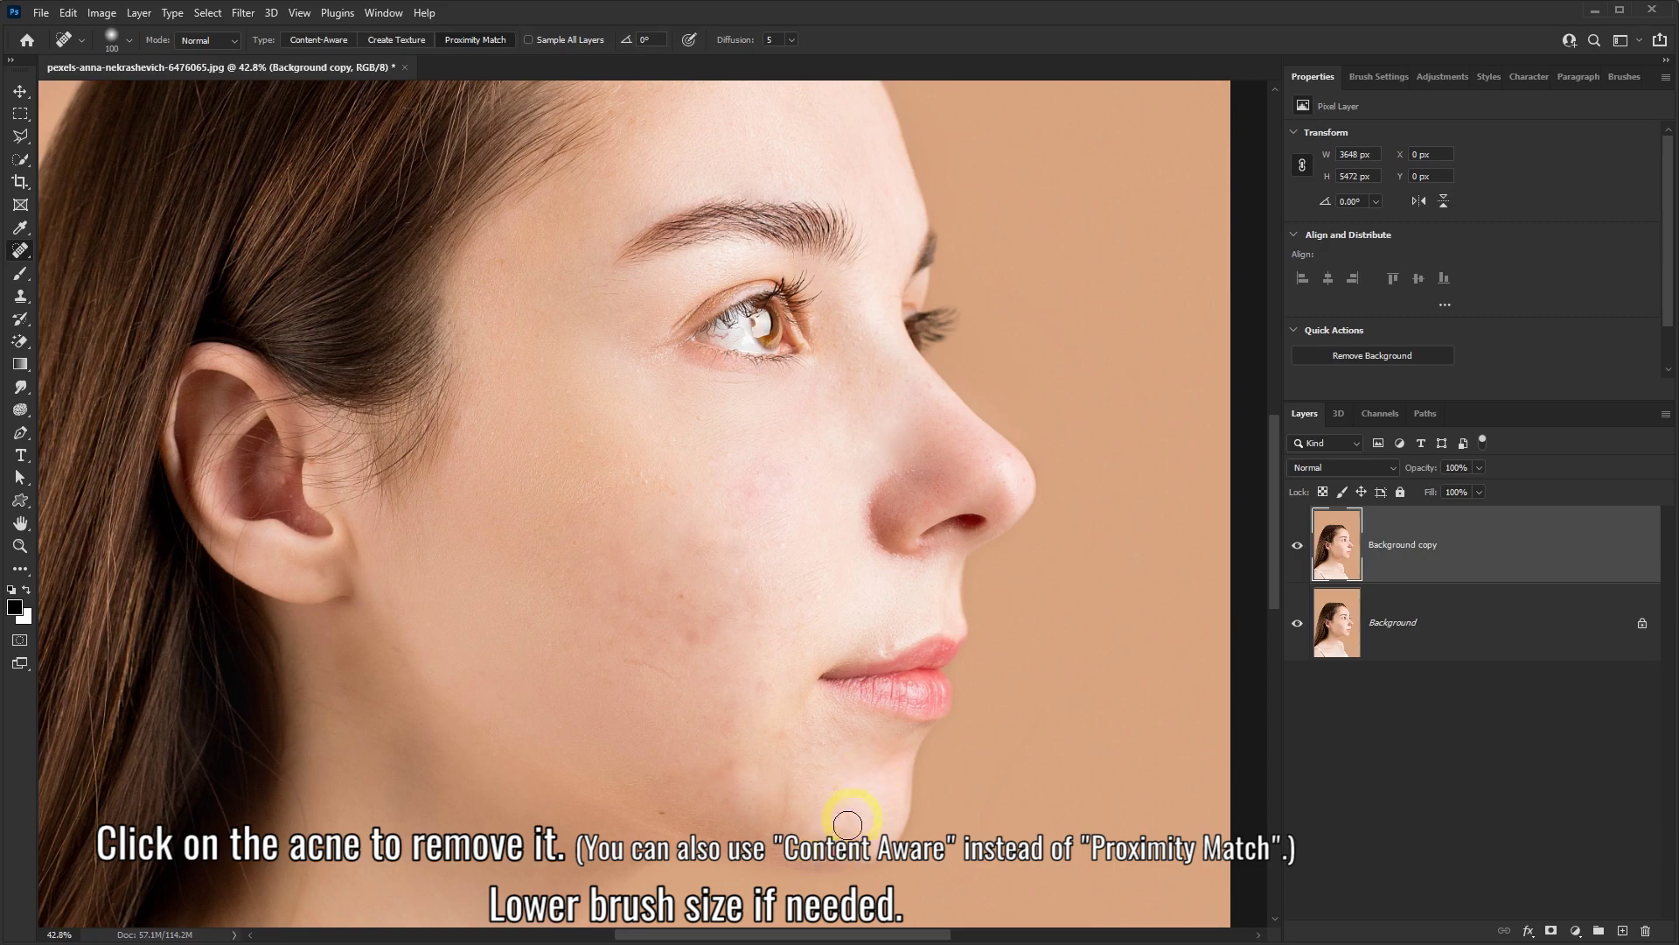
{"action": "left_click", "coordinate": [682, 594]}
{"action": "left_click", "coordinate": [710, 680]}
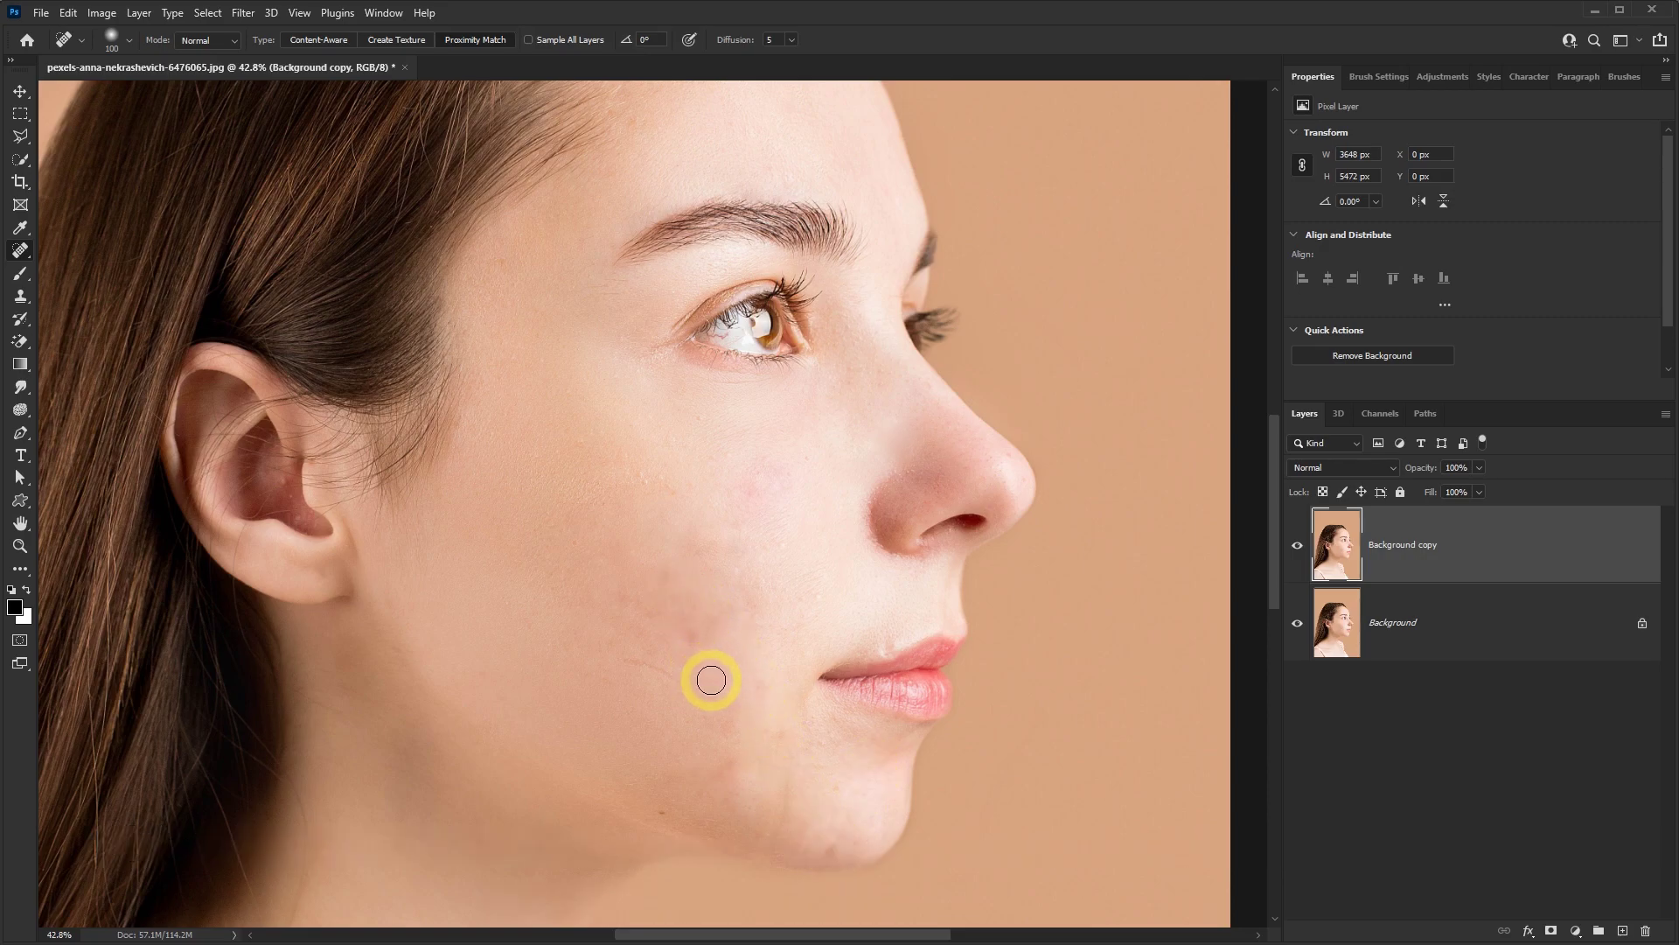
Step: Toggle the visibility of the Background copy layer to compare the skin before and after healing
{"action": "left_click", "coordinate": [1298, 546]}
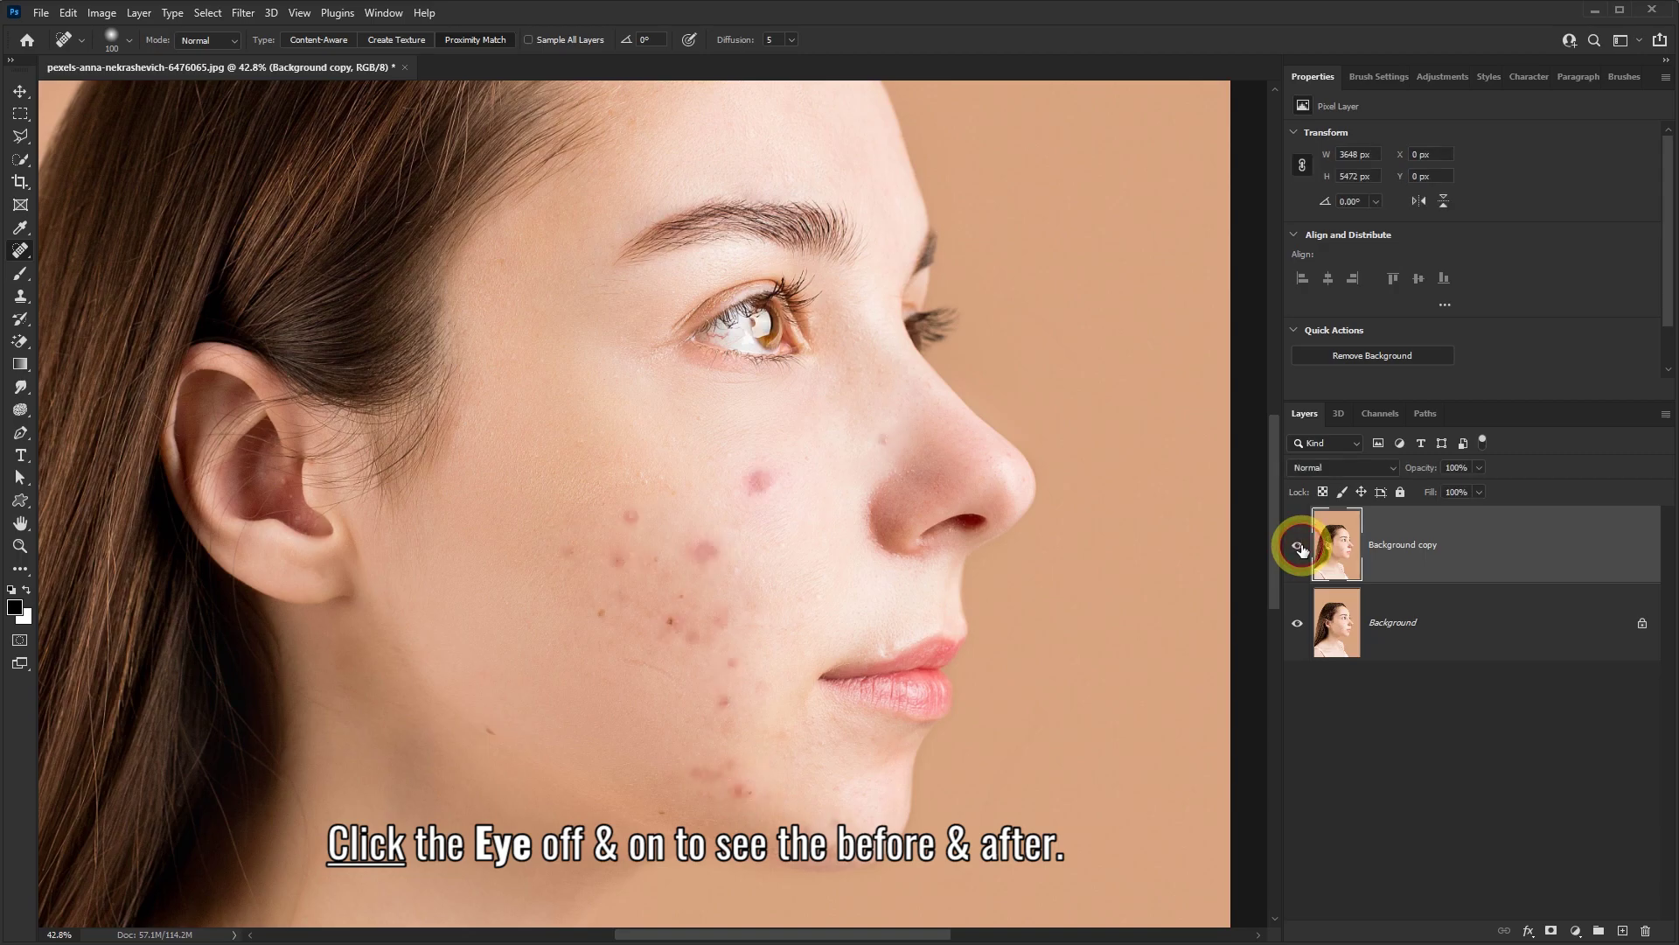
{"action": "left_click", "coordinate": [1299, 547]}
{"action": "left_click", "coordinate": [1300, 547]}
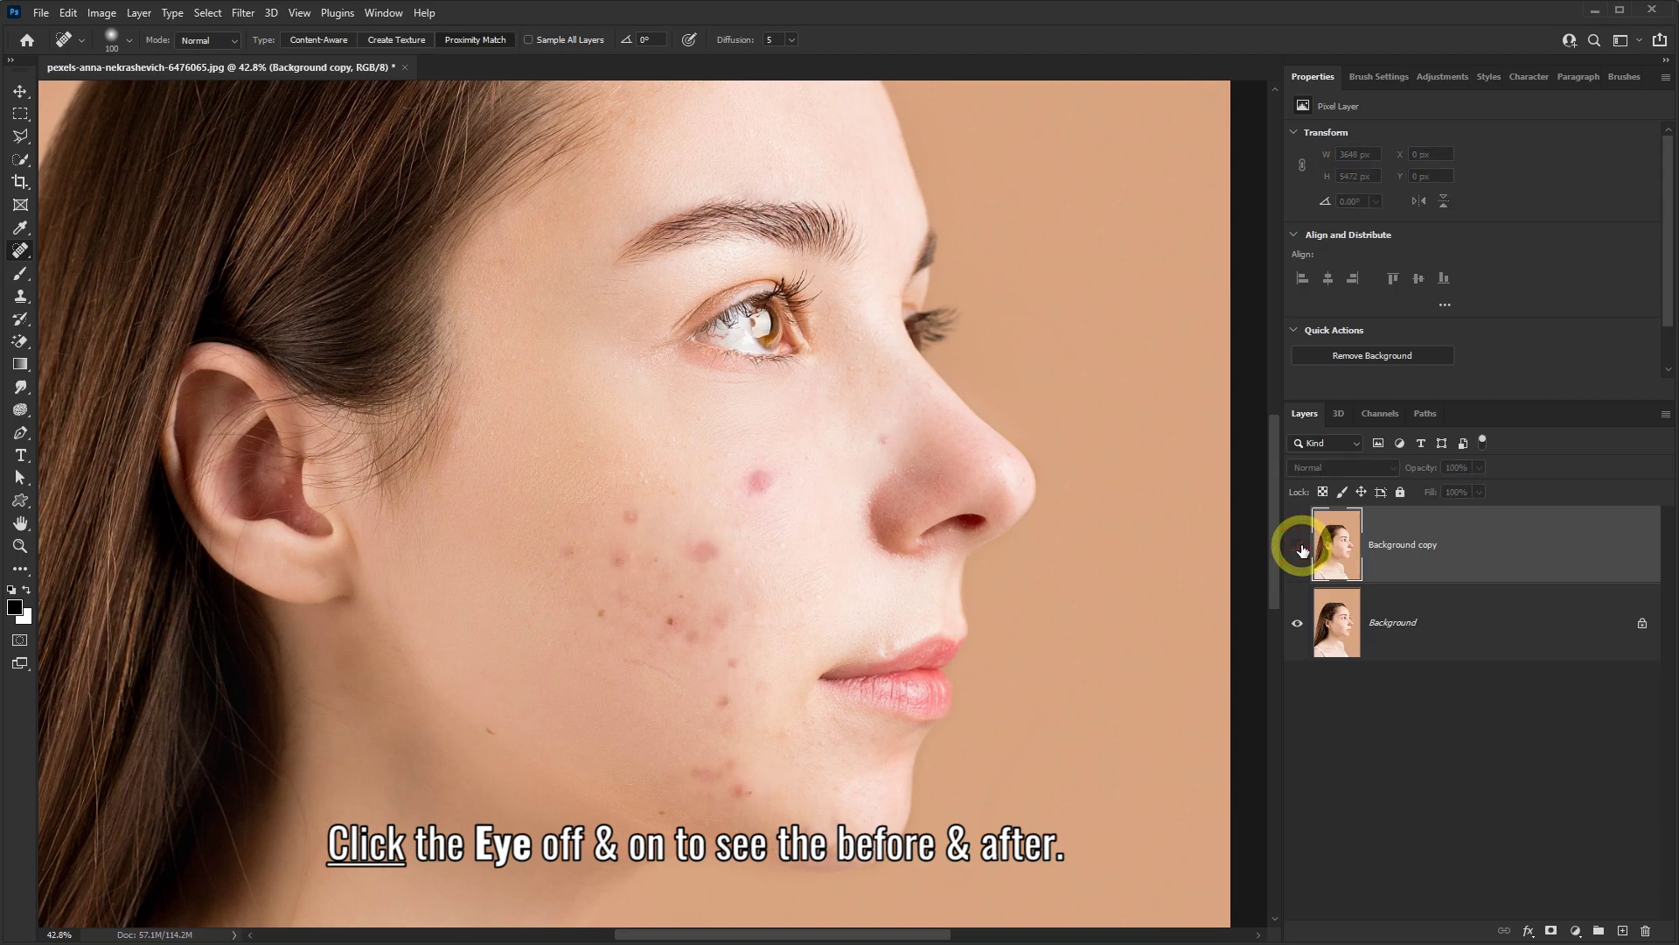
{"action": "left_click", "coordinate": [1300, 547]}
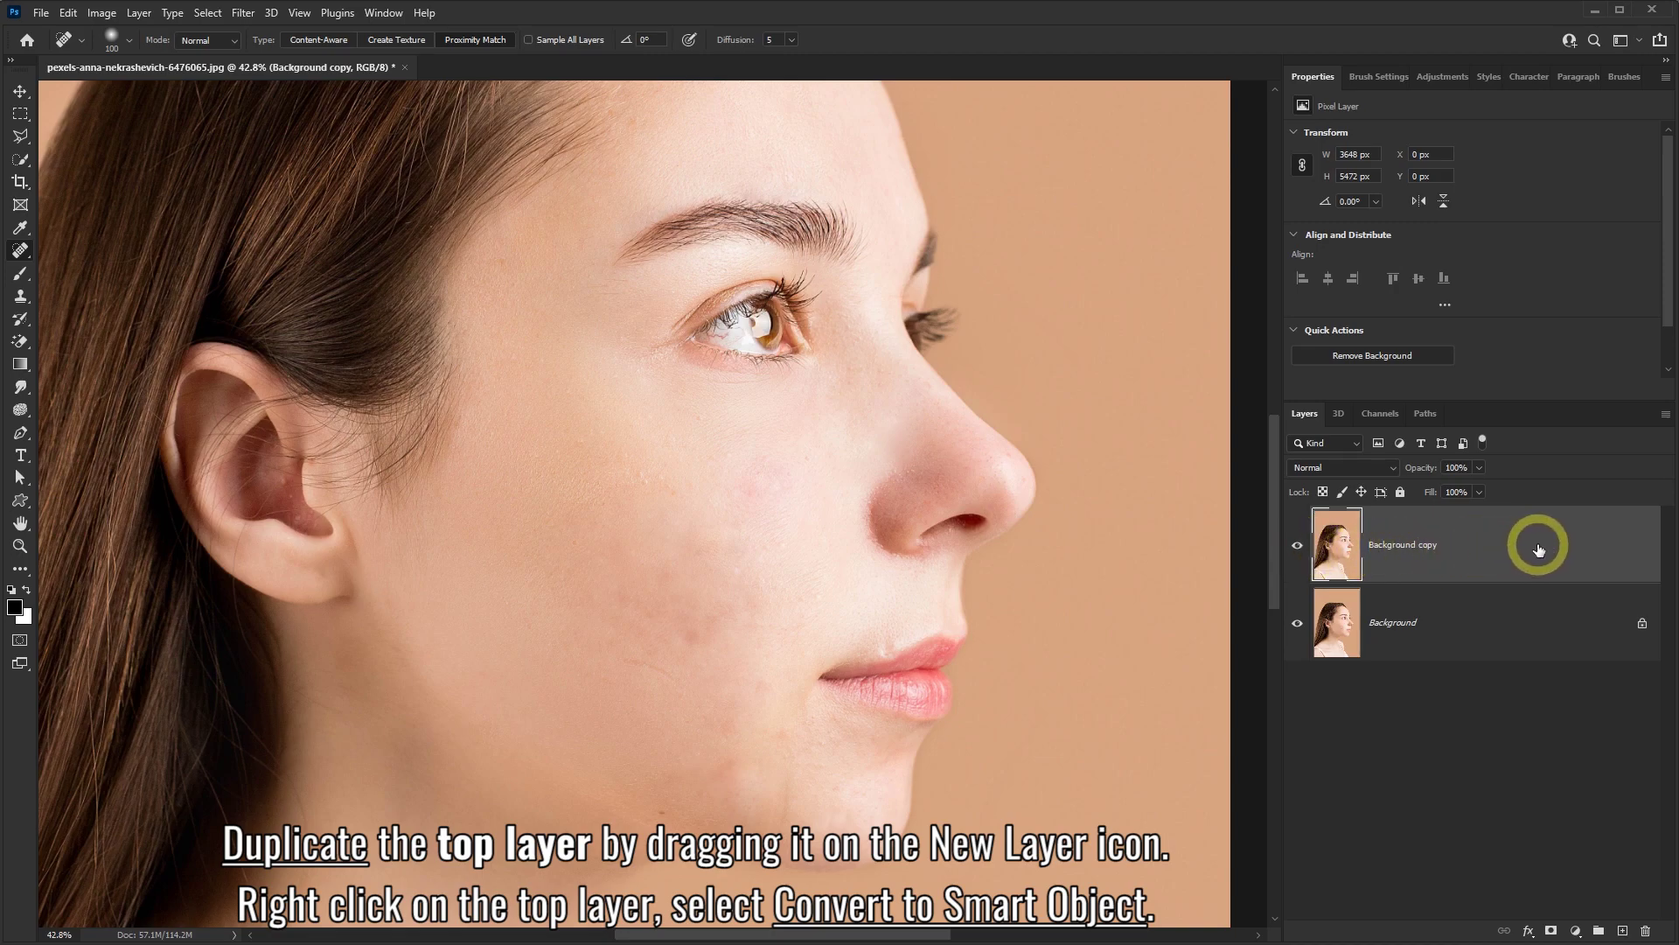
Step: Duplicate the healed Background copy layer and convert the duplicate to a smart object
{"action": "left_click_drag", "start_coordinate": [1539, 548], "coordinate": [1625, 934]}
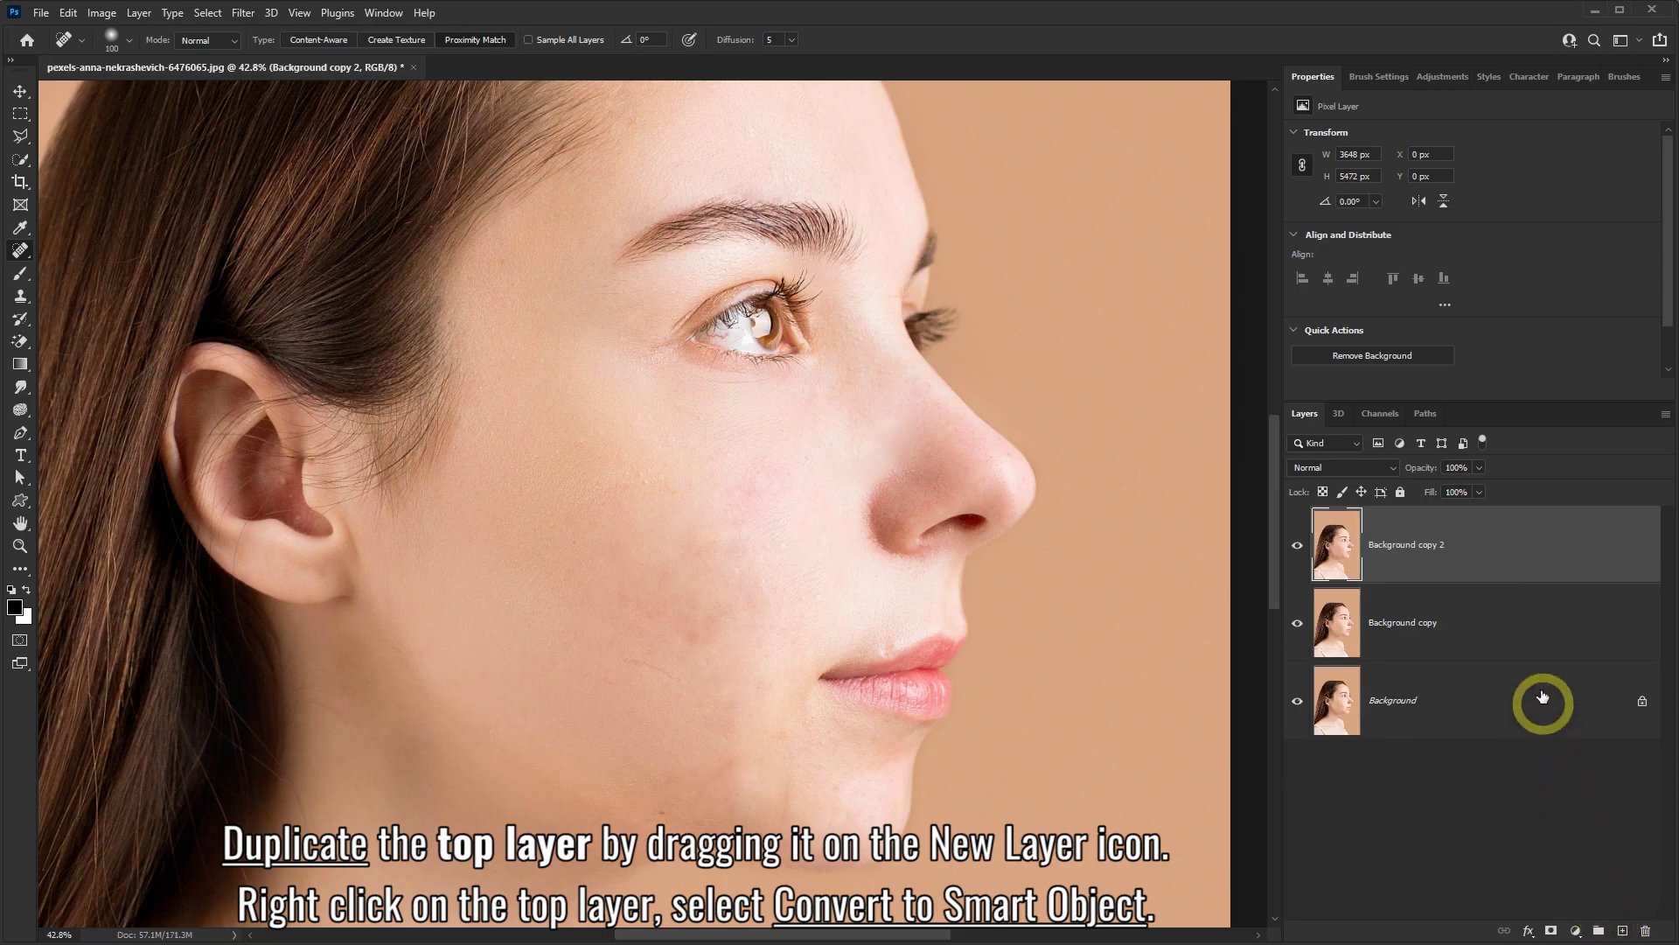
{"action": "right_click", "coordinate": [1487, 532]}
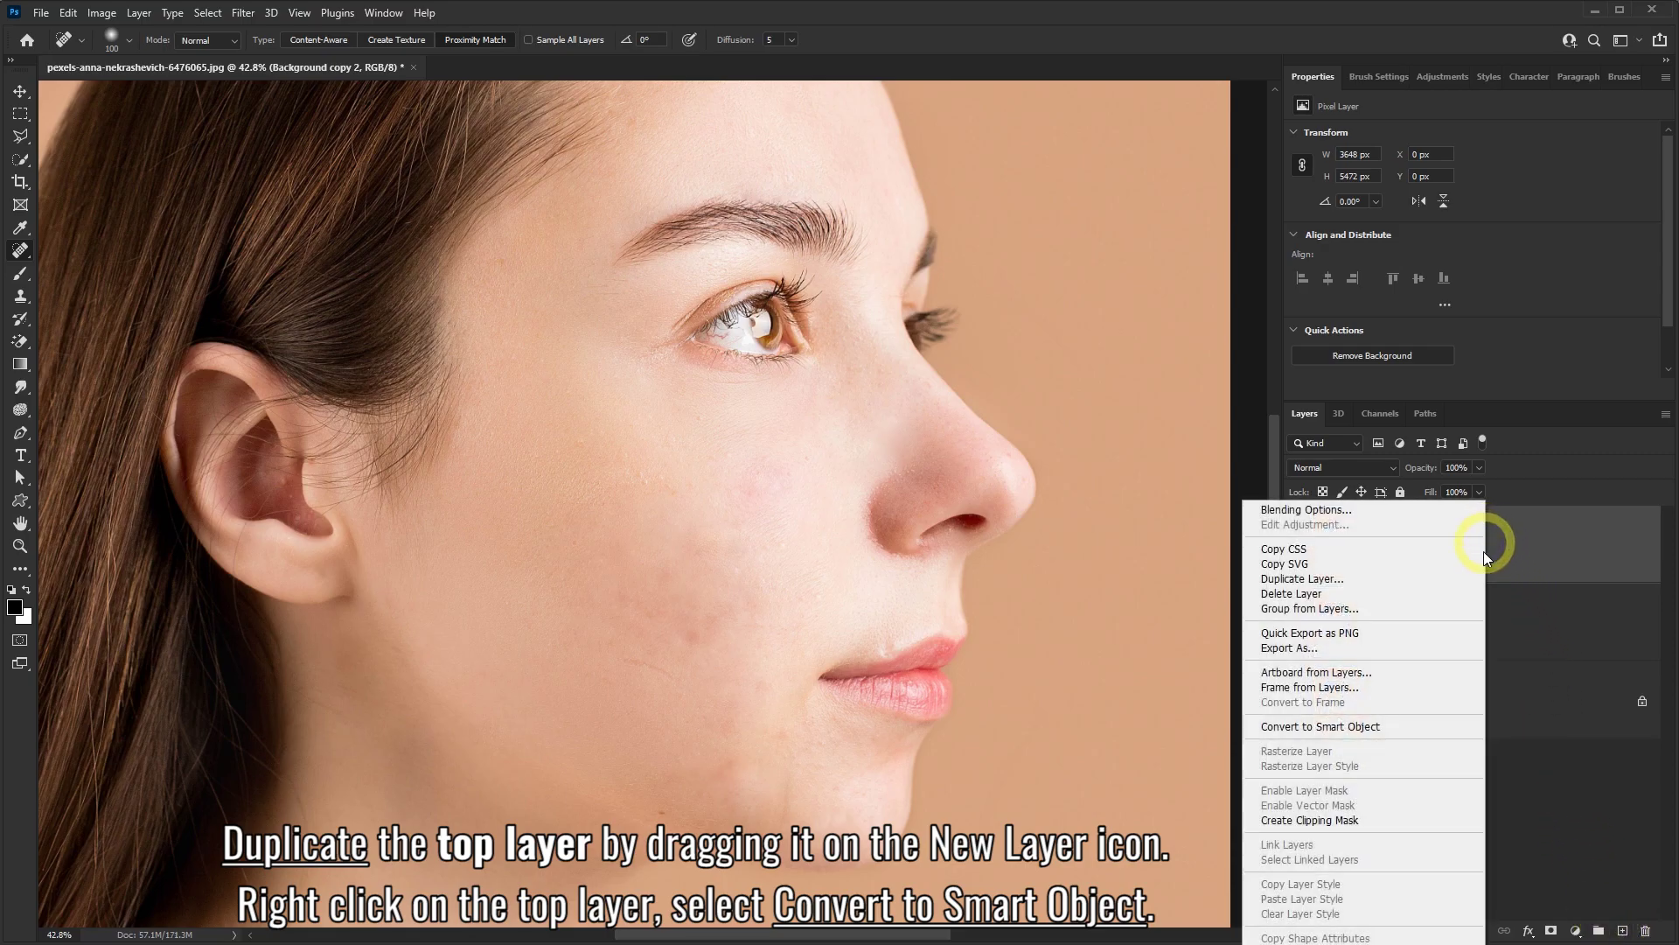
{"action": "left_click", "coordinate": [1307, 729]}
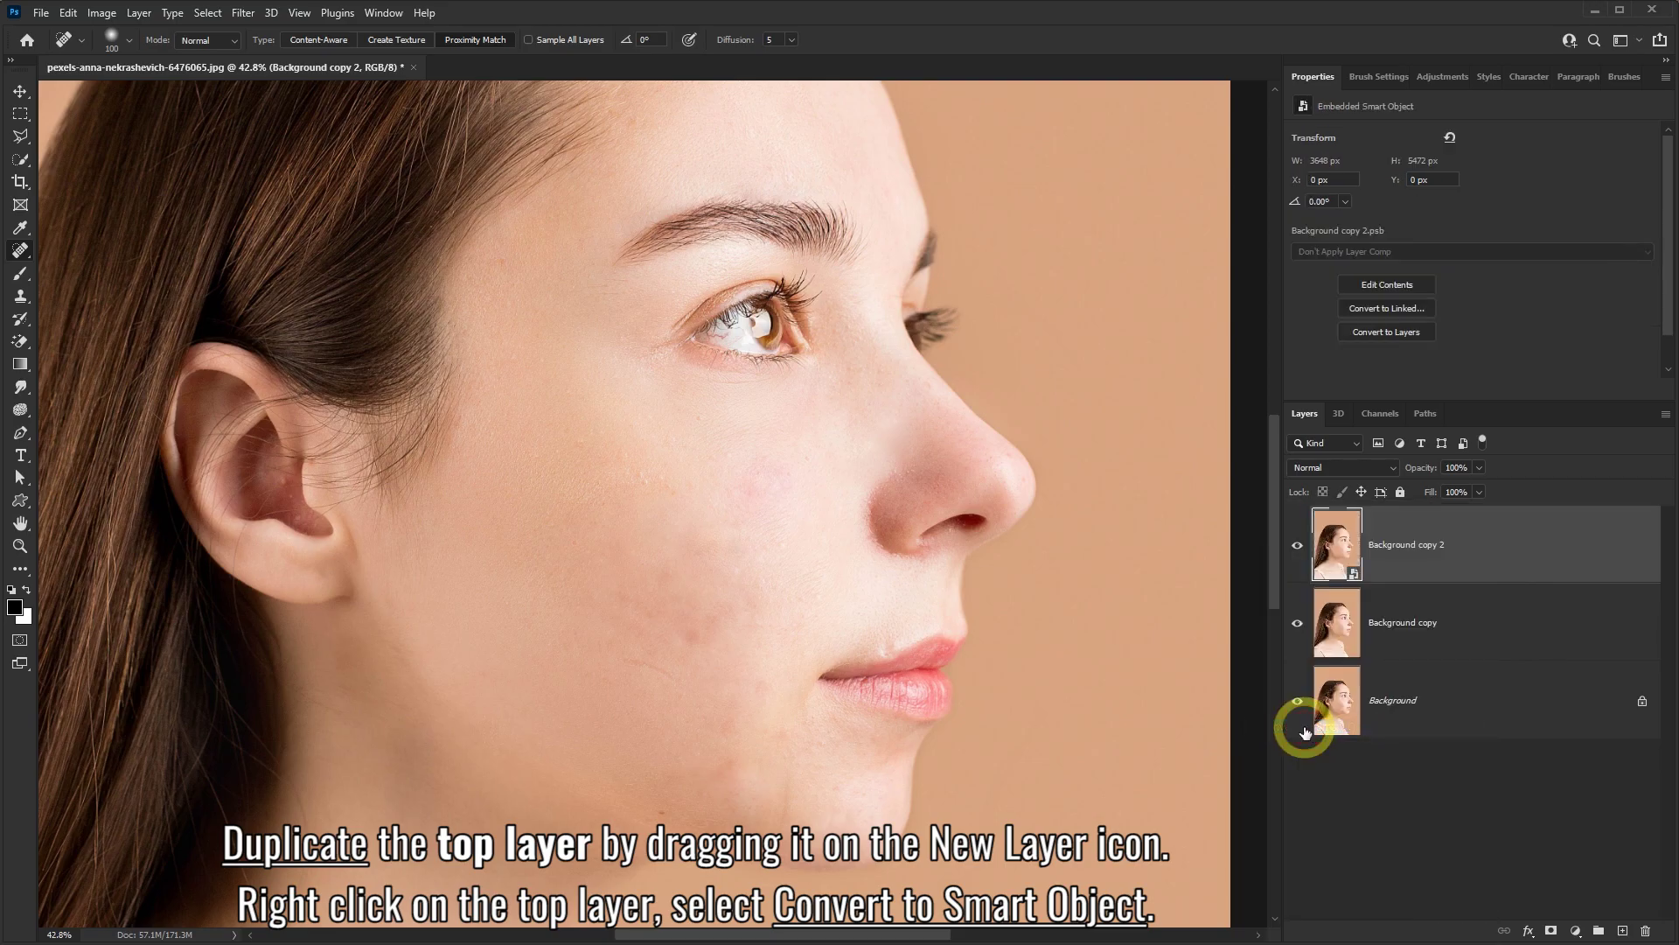
Step: Set the smart object layer's blending mode to Vivid Light and invert its colours
{"action": "left_click", "coordinate": [1394, 467]}
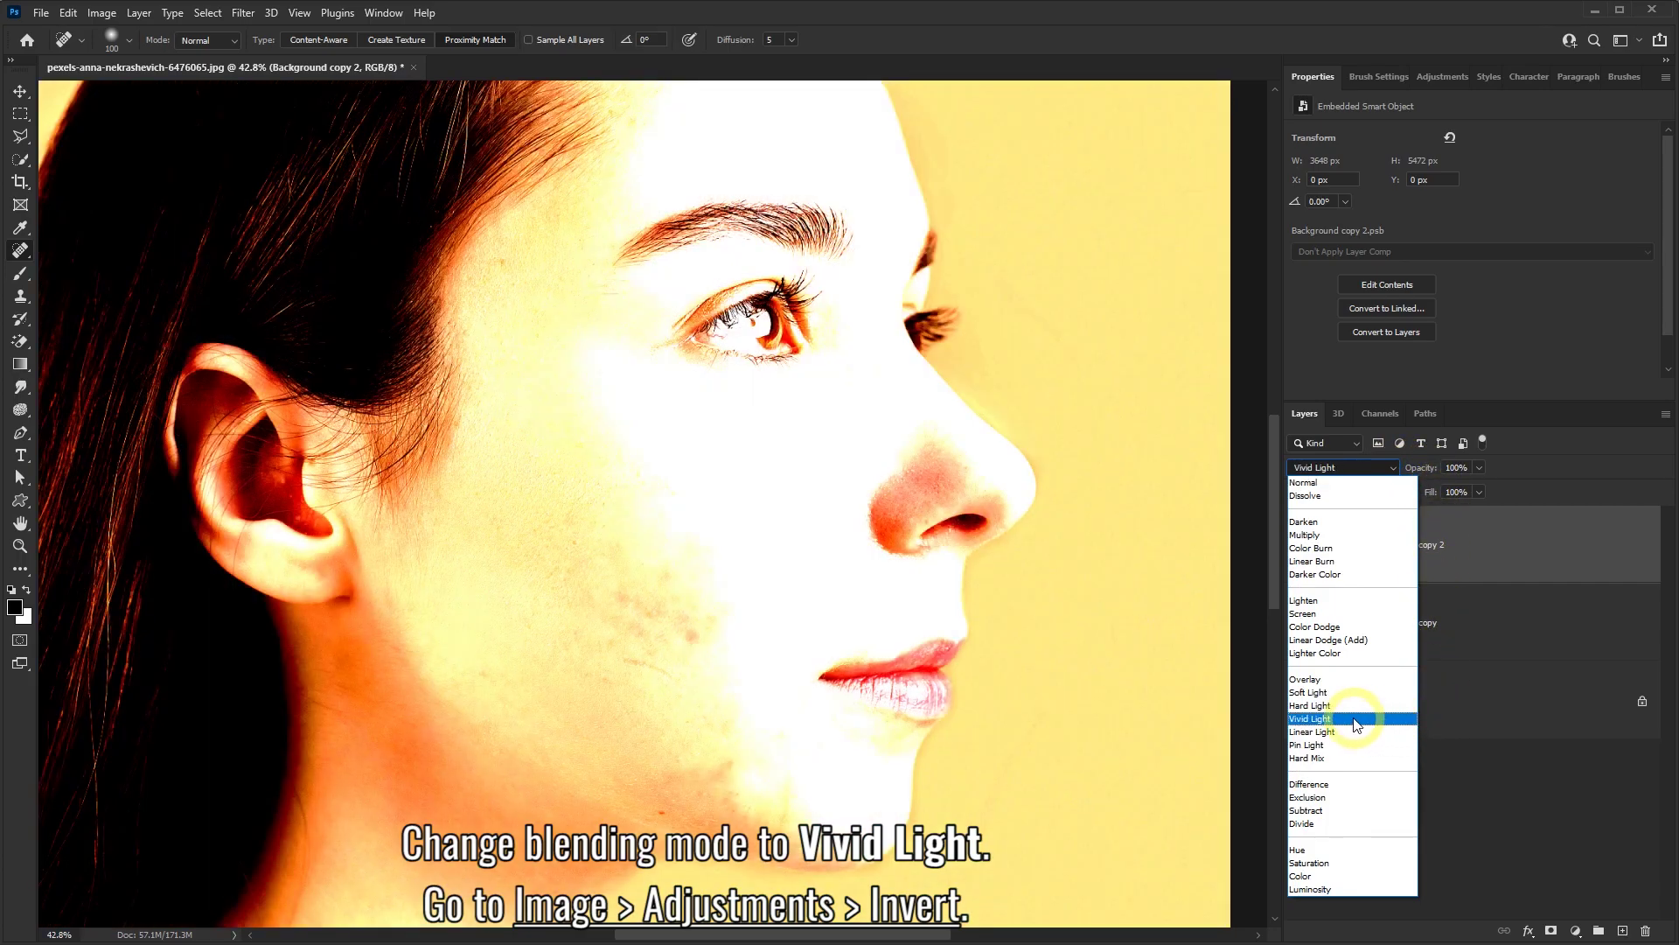
{"action": "left_click", "coordinate": [1316, 719]}
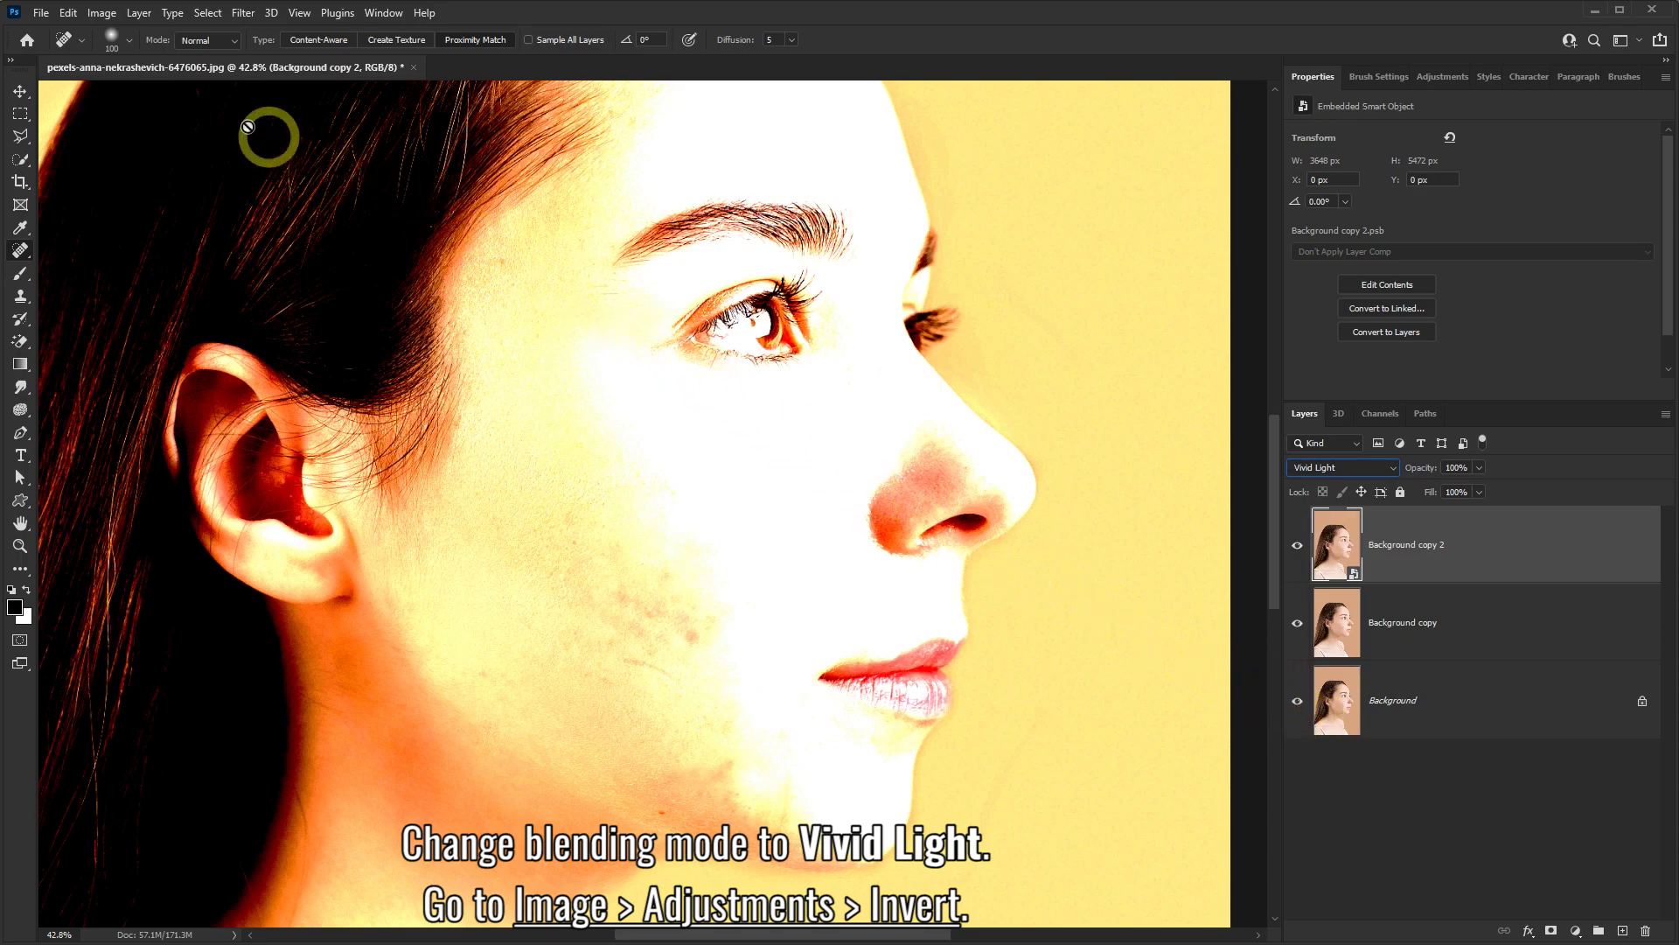
{"action": "left_click", "coordinate": [103, 13]}
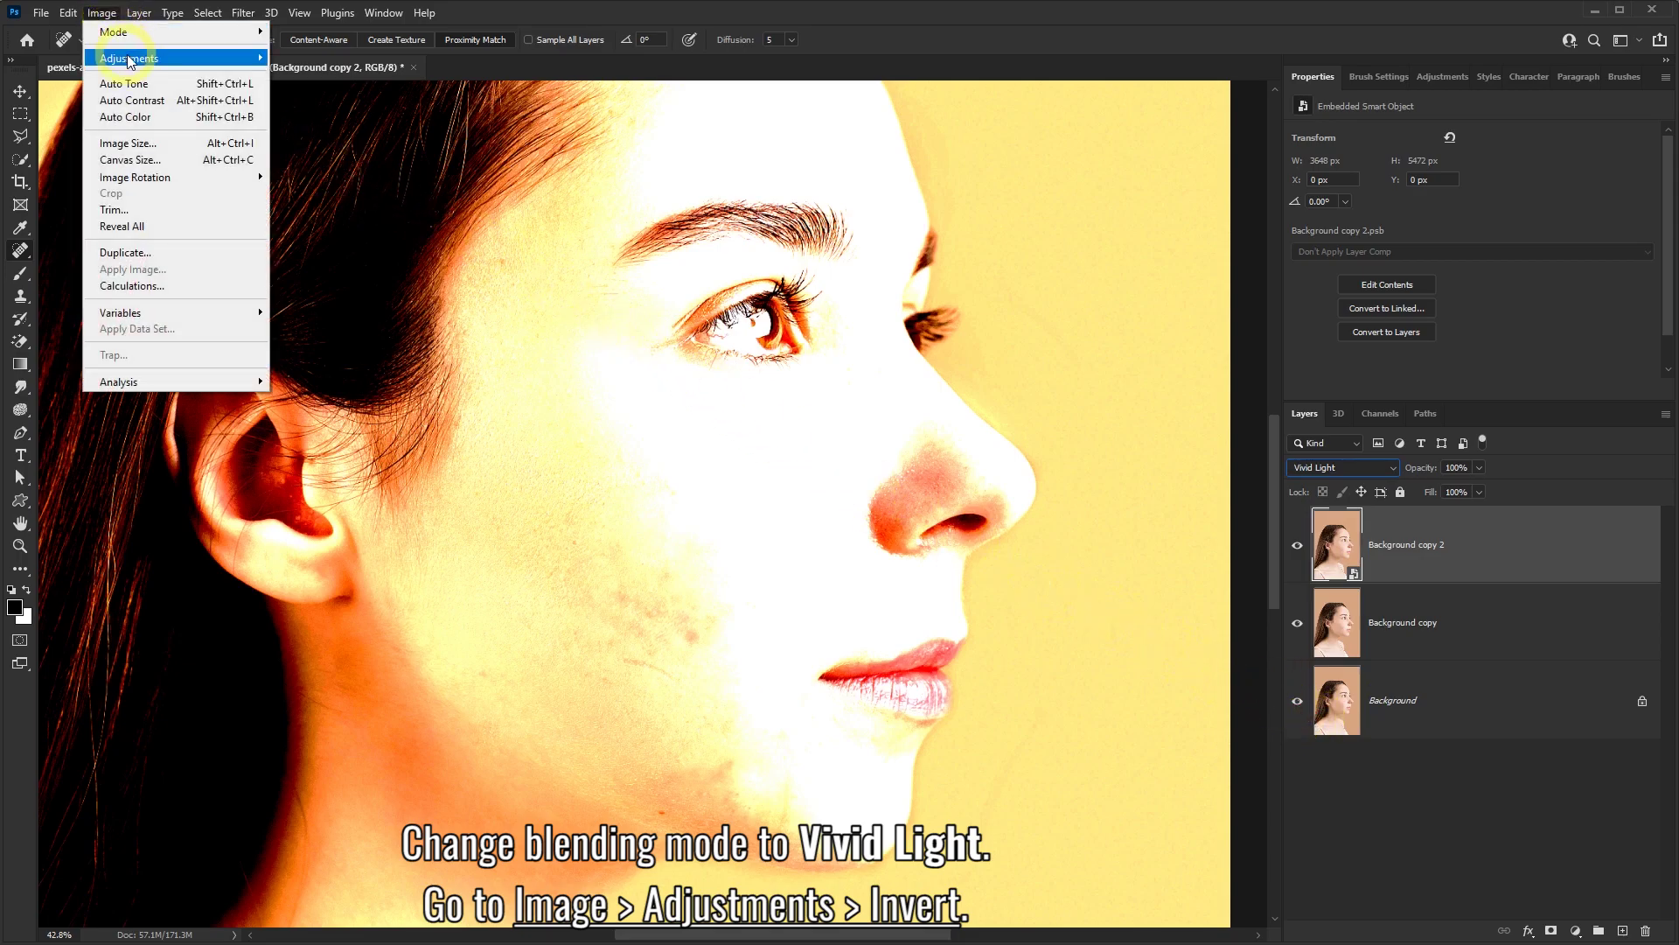
{"action": "mouse_move", "coordinate": [129, 60]}
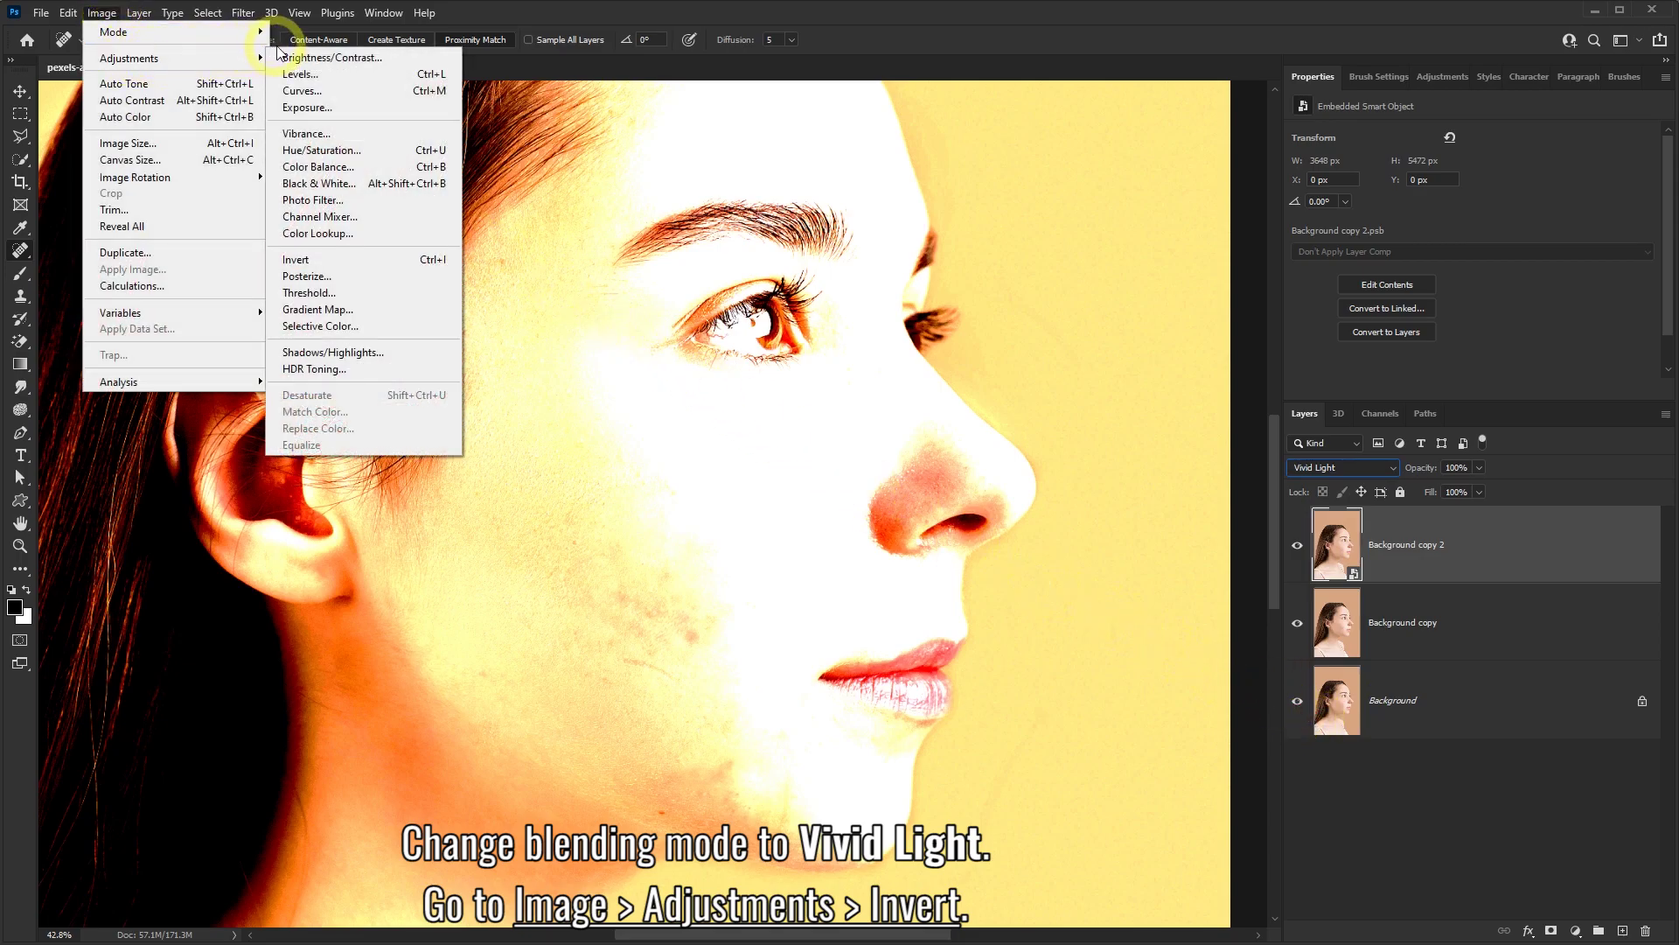
{"action": "left_click", "coordinate": [297, 261]}
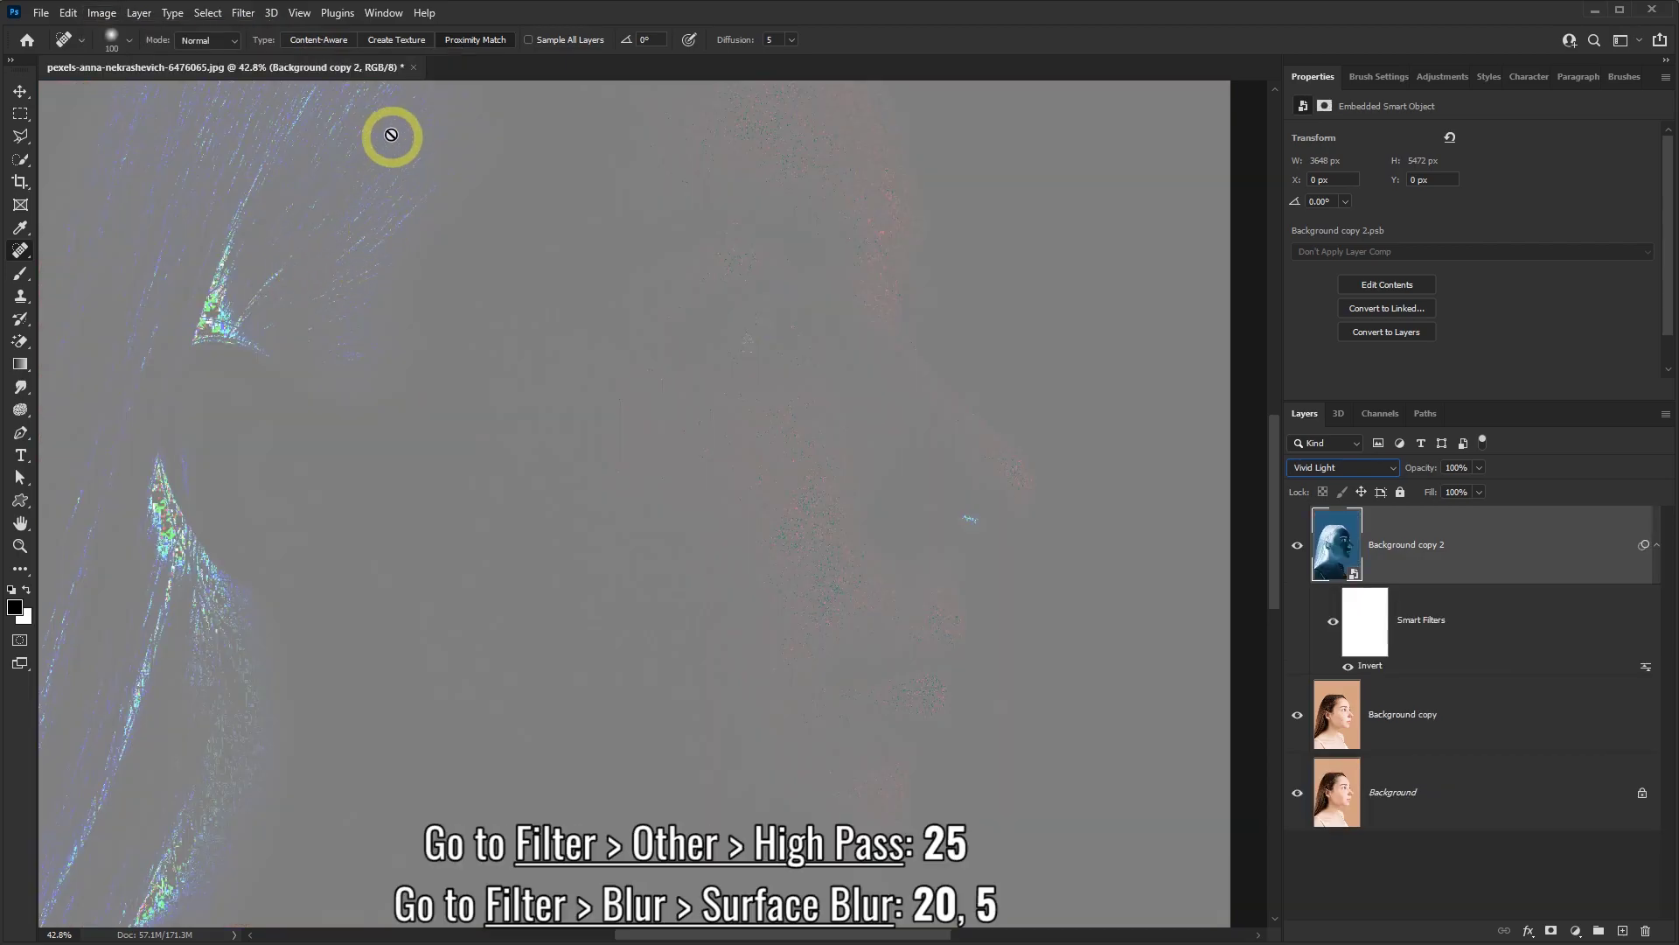
Step: Apply a High Pass filter with a radius of 25 pixels to the smart object layer
{"action": "left_click", "coordinate": [244, 15]}
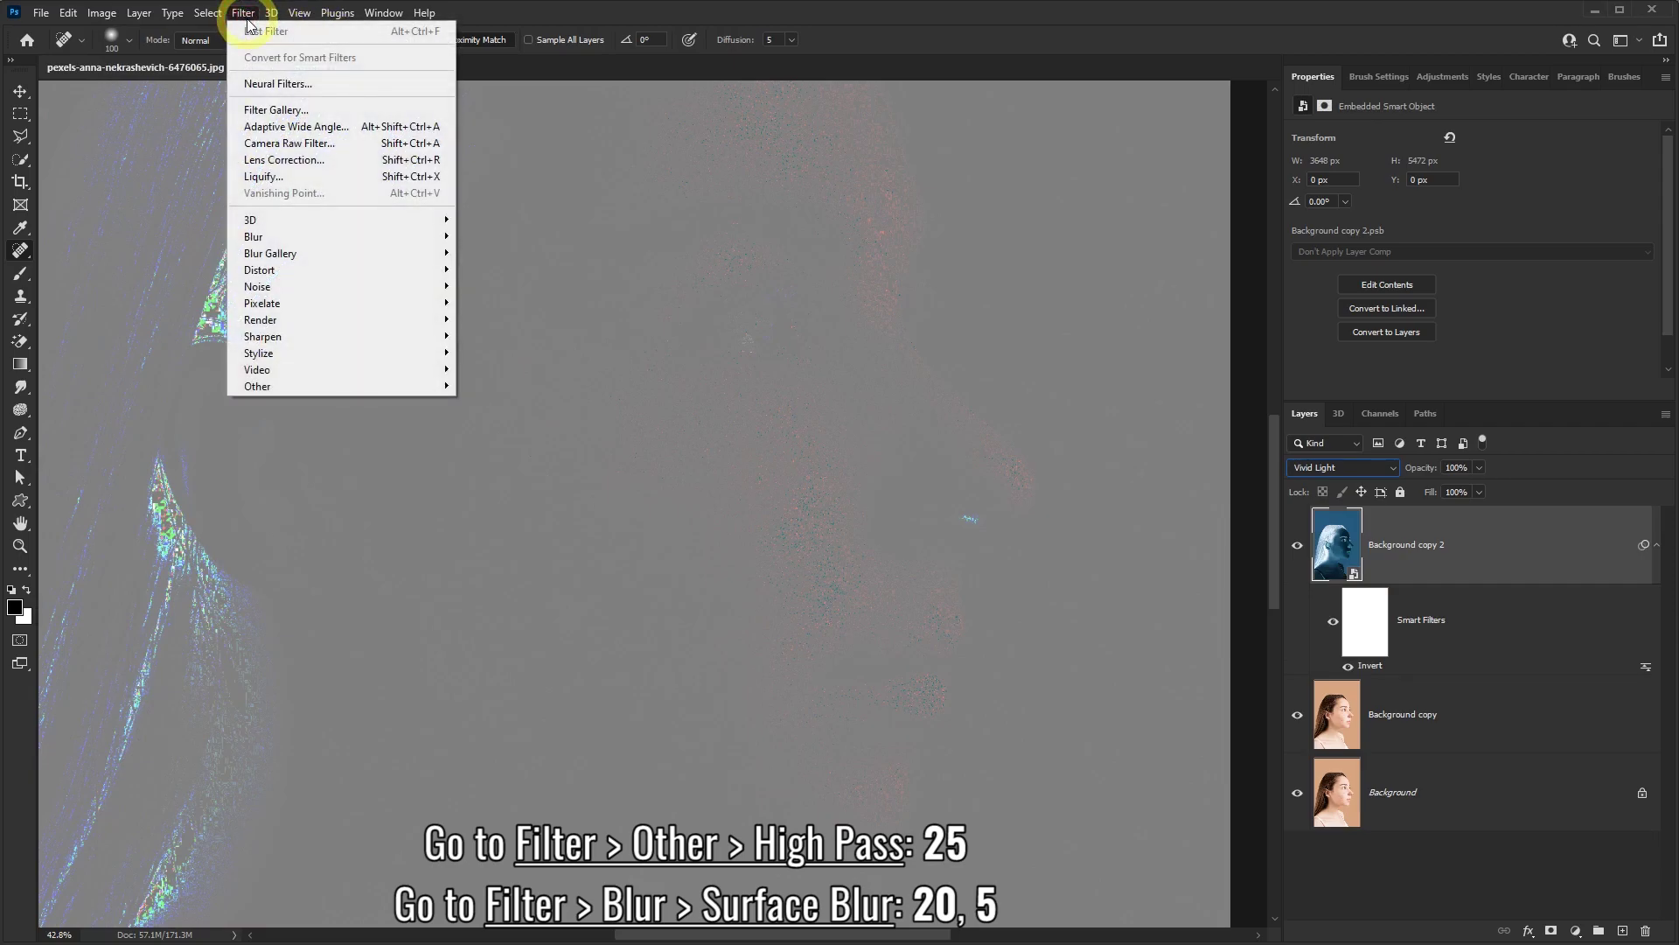
{"action": "mouse_move", "coordinate": [312, 388]}
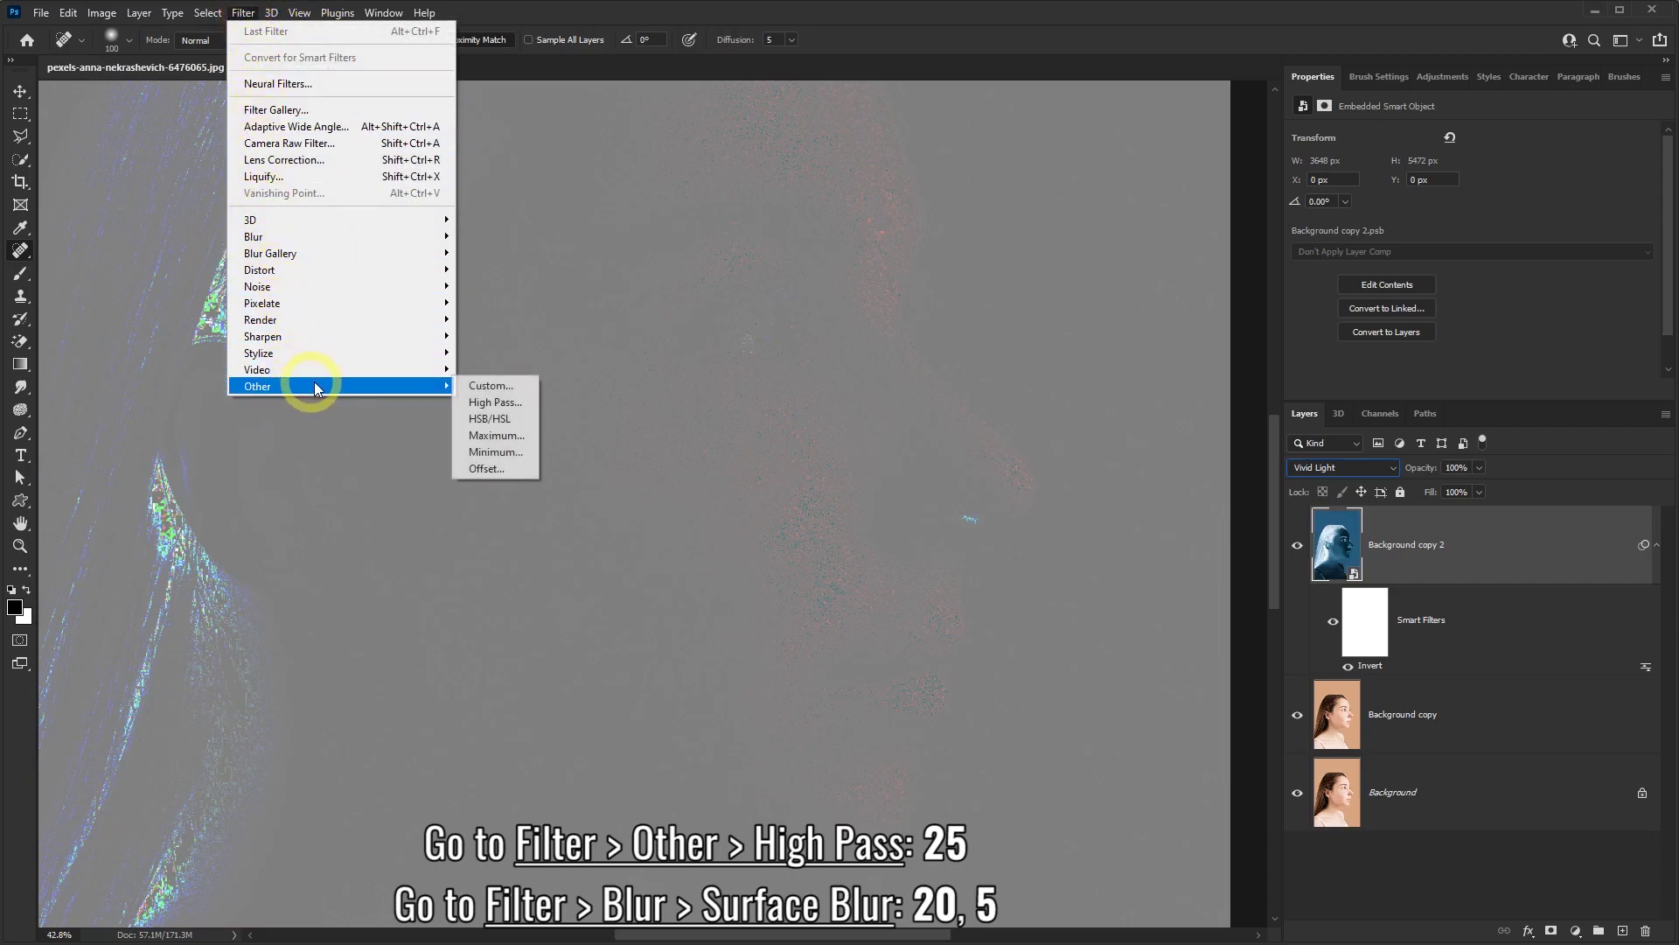
{"action": "left_click", "coordinate": [486, 403]}
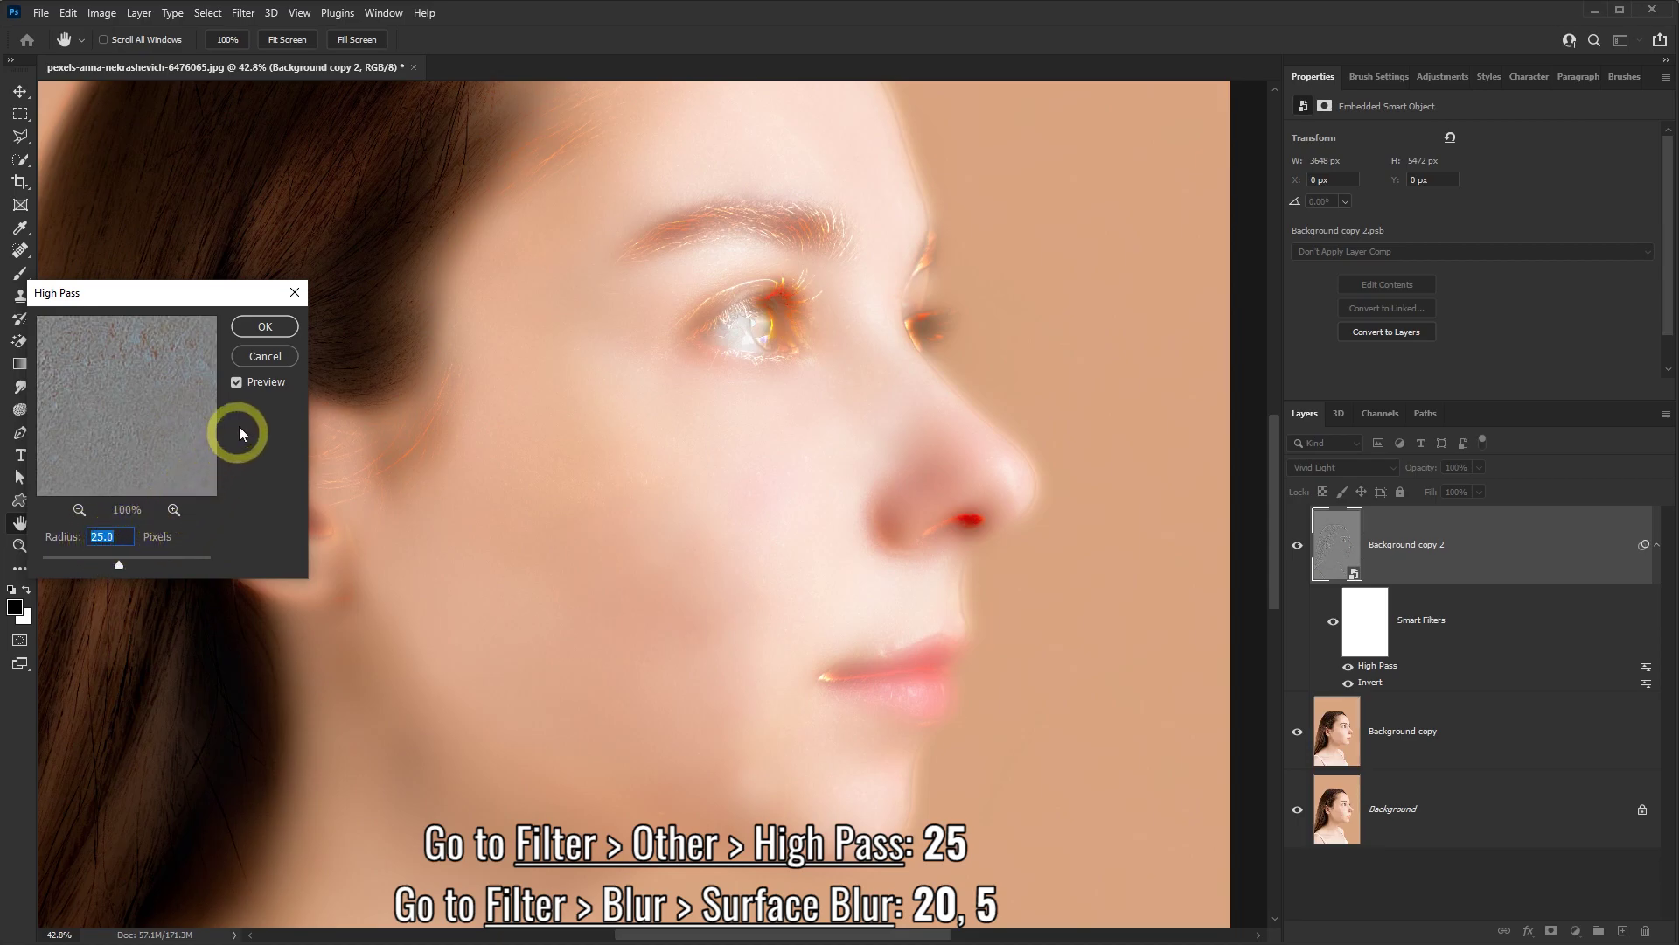
{"action": "left_click", "coordinate": [263, 328]}
Step: Apply a Surface Blur with a radius of 20 pixels and a threshold of 5 levels to the smart object layer
{"action": "left_click", "coordinate": [250, 14]}
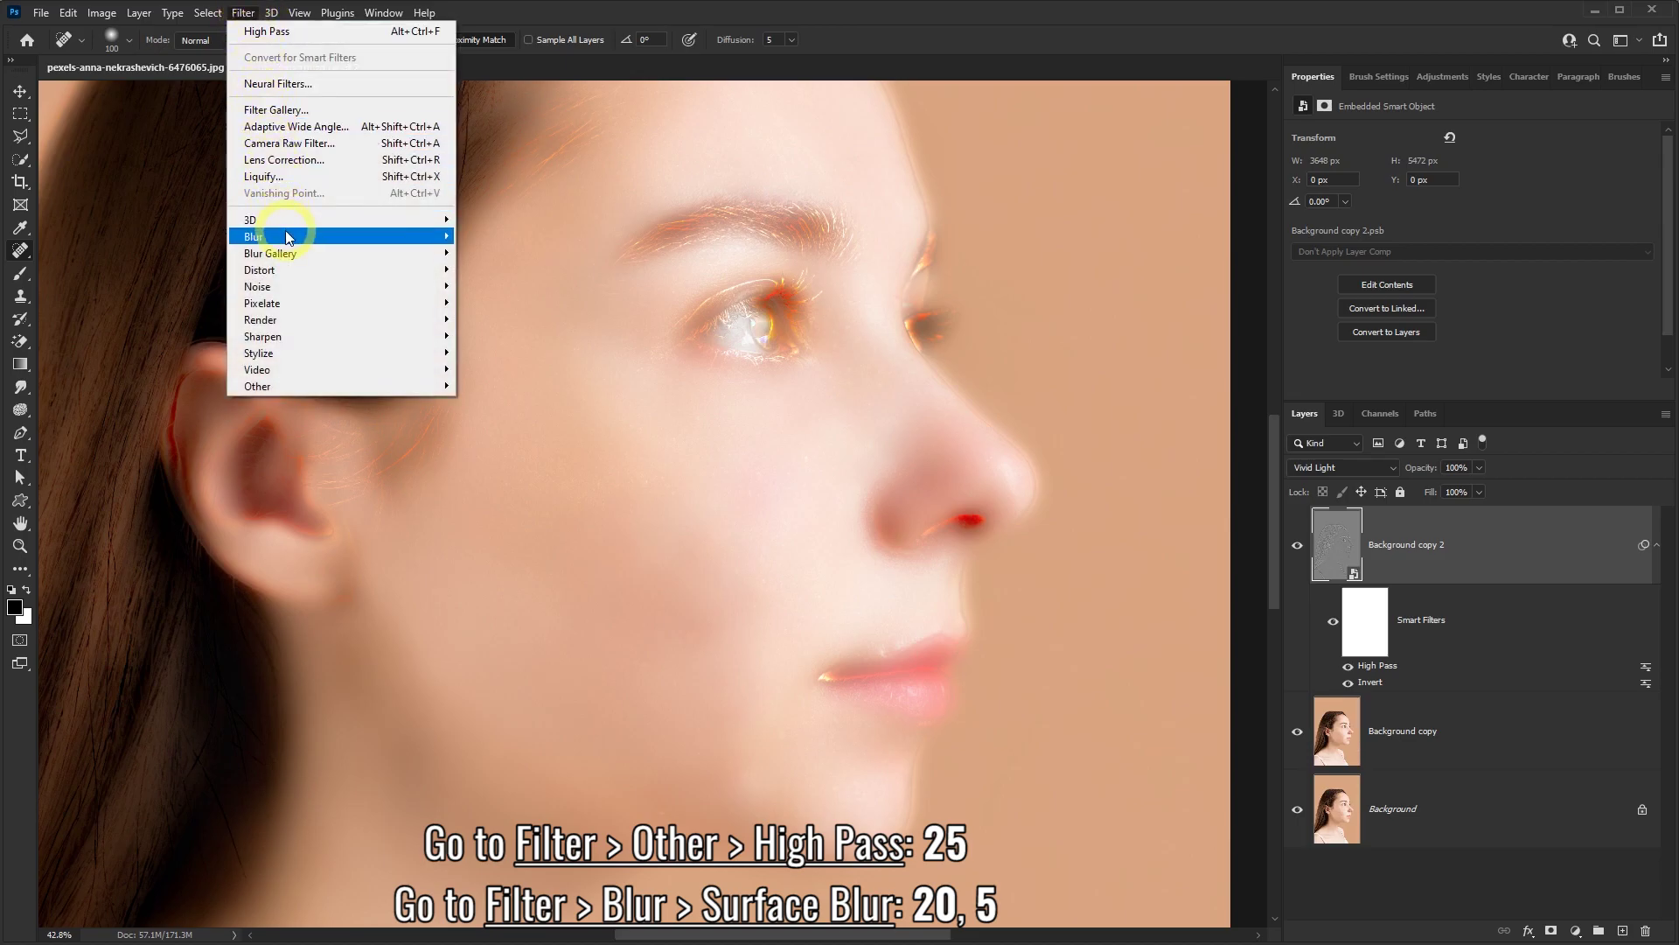
{"action": "mouse_move", "coordinate": [301, 238]}
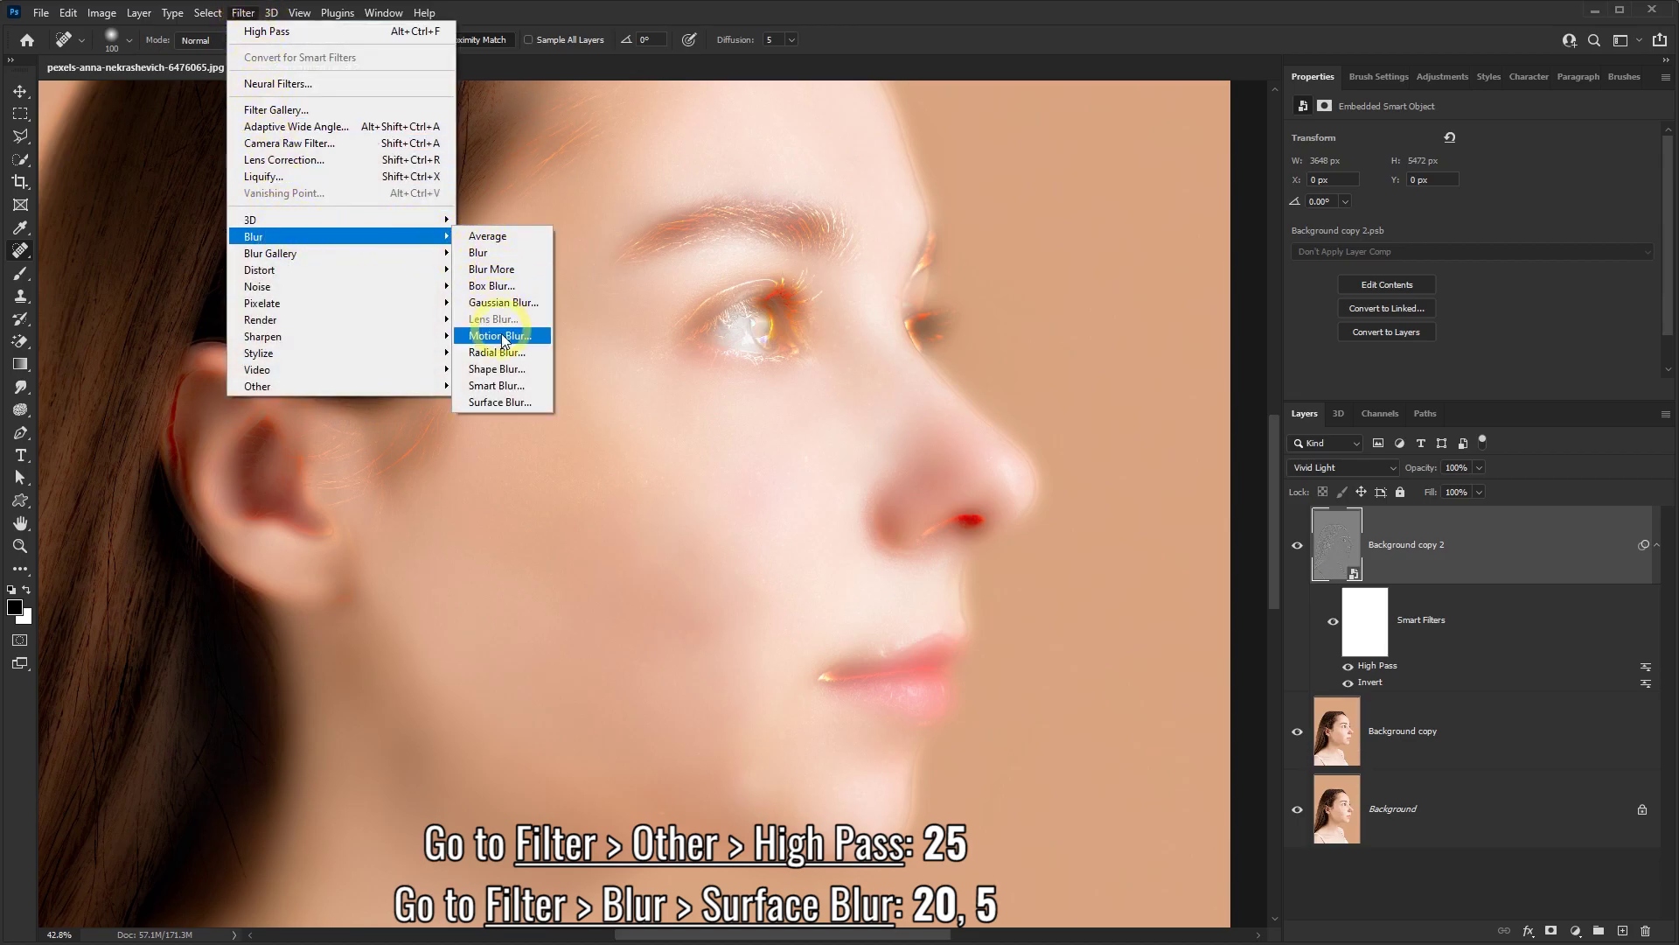
{"action": "left_click", "coordinate": [486, 405]}
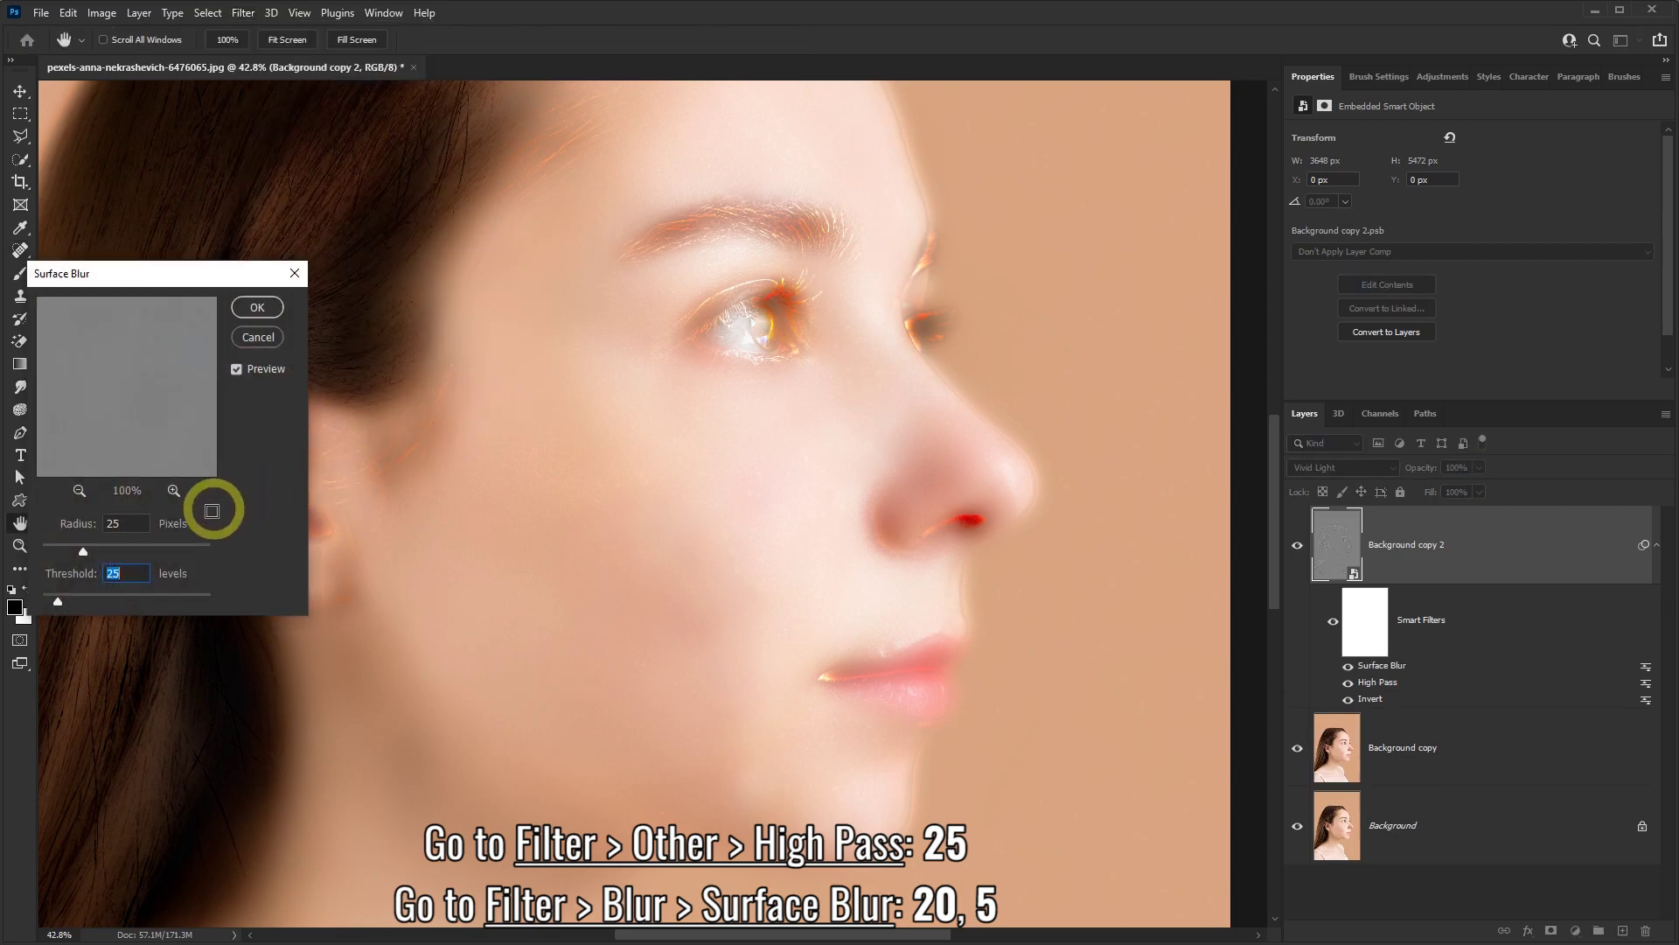
{"action": "double_click", "coordinate": [107, 523]}
{"action": "type", "text": "20"}
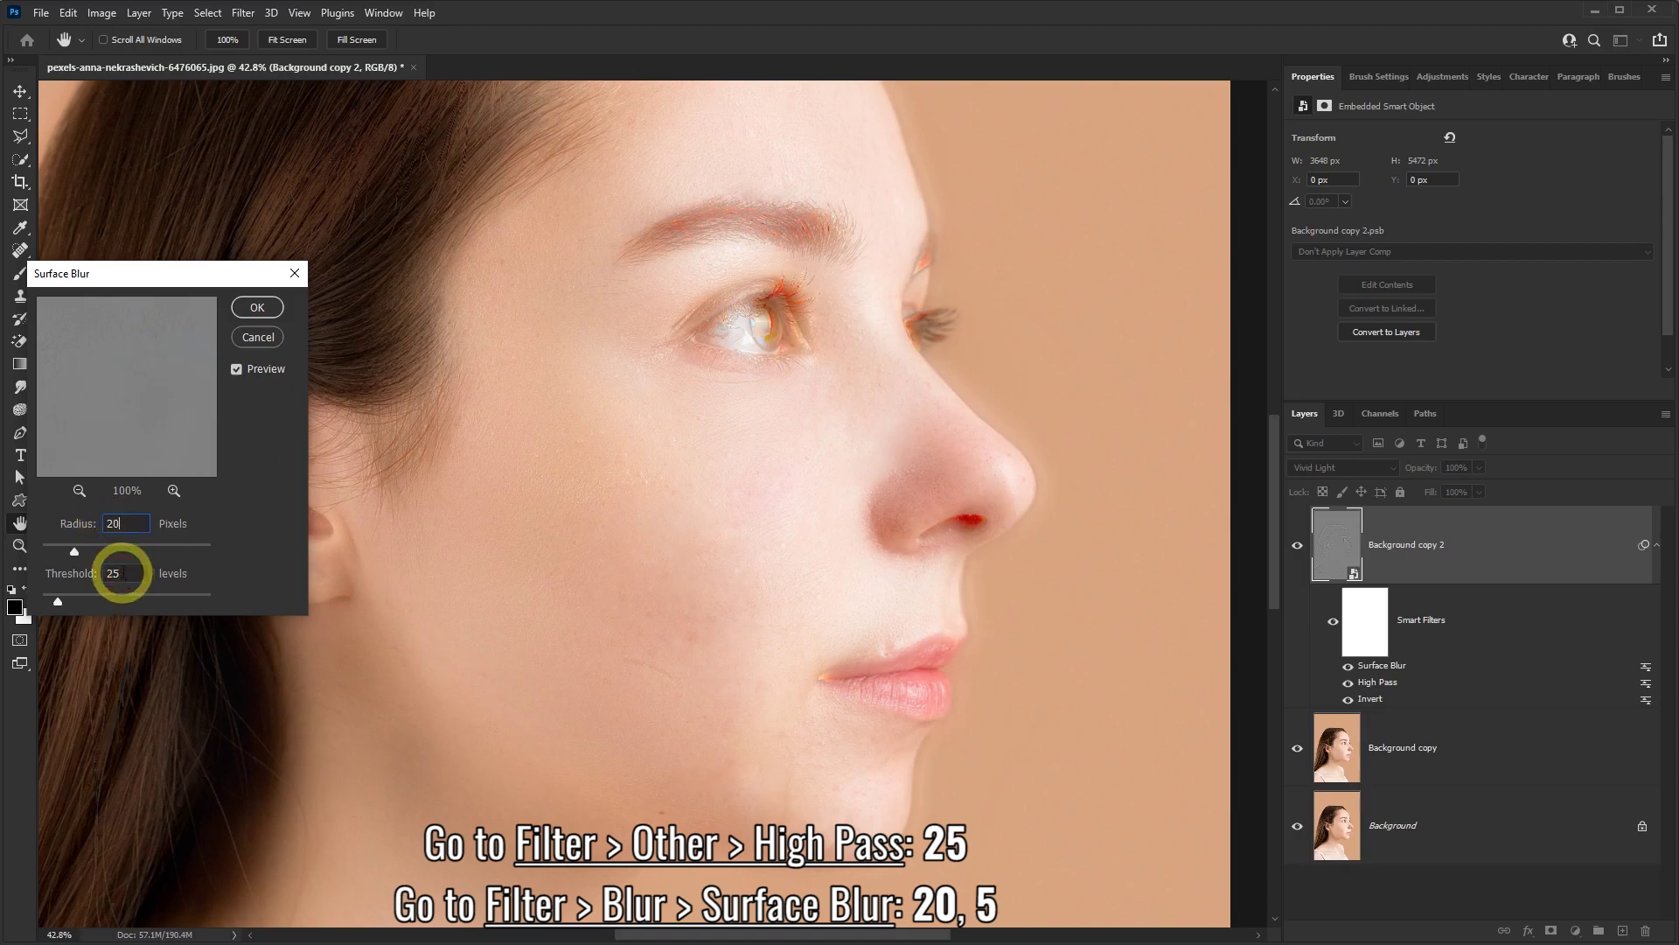
{"action": "left_click_drag", "start_coordinate": [122, 573], "coordinate": [102, 573]}
{"action": "type", "text": "5"}
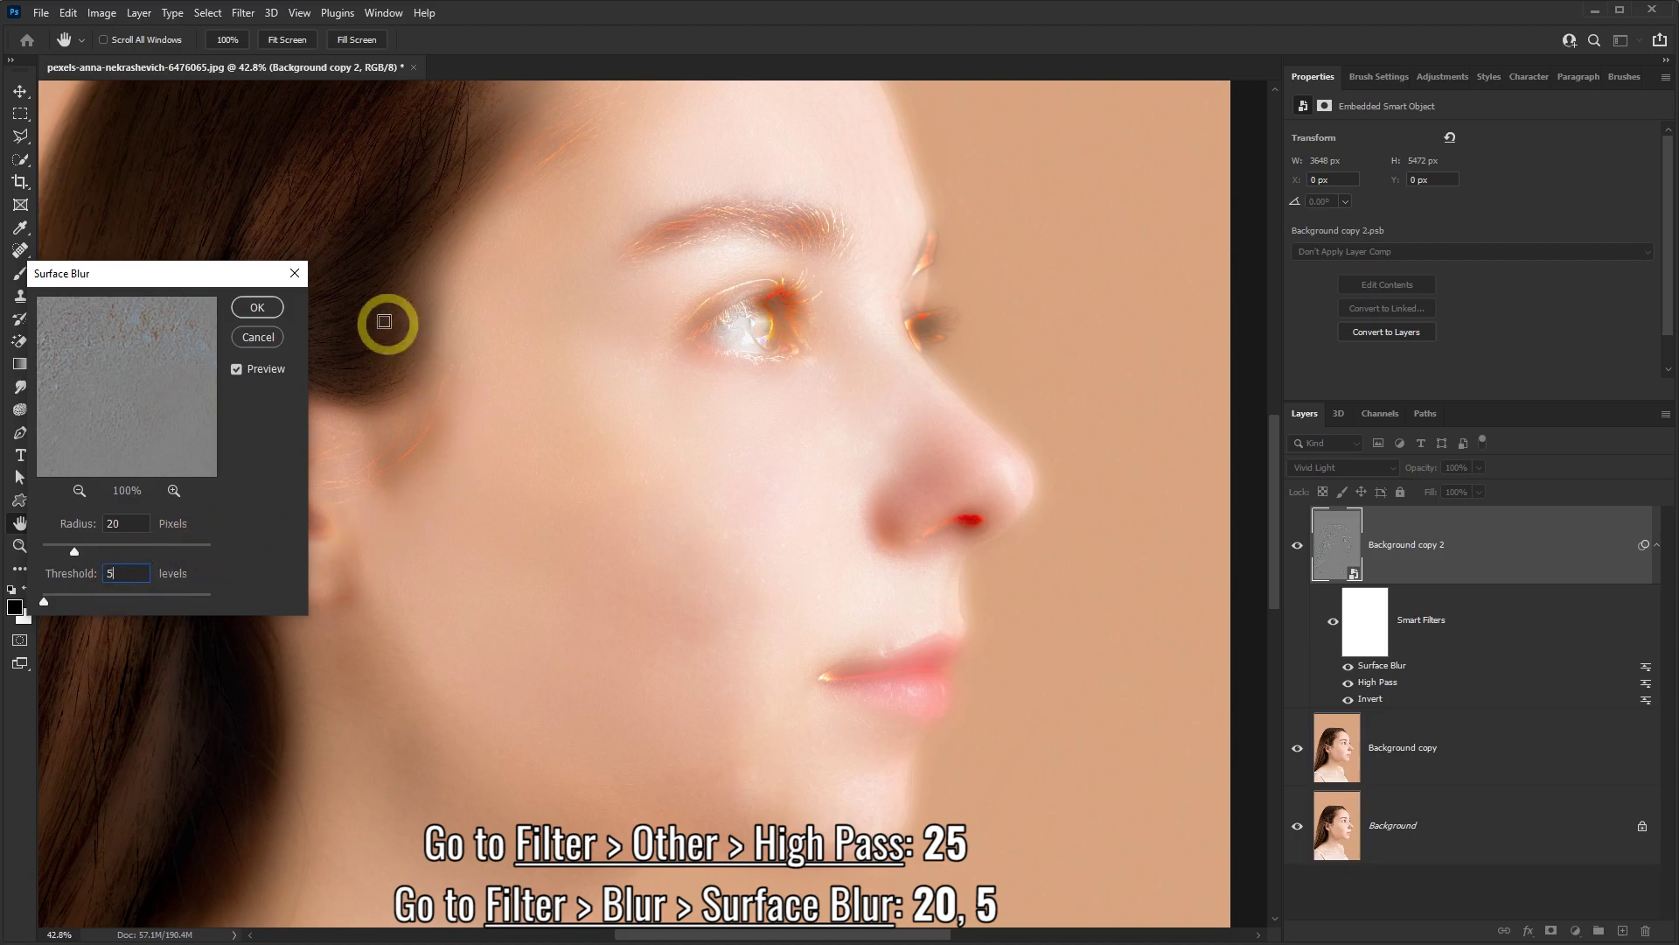
{"action": "left_click", "coordinate": [260, 310]}
{"action": "key", "text": "j"}
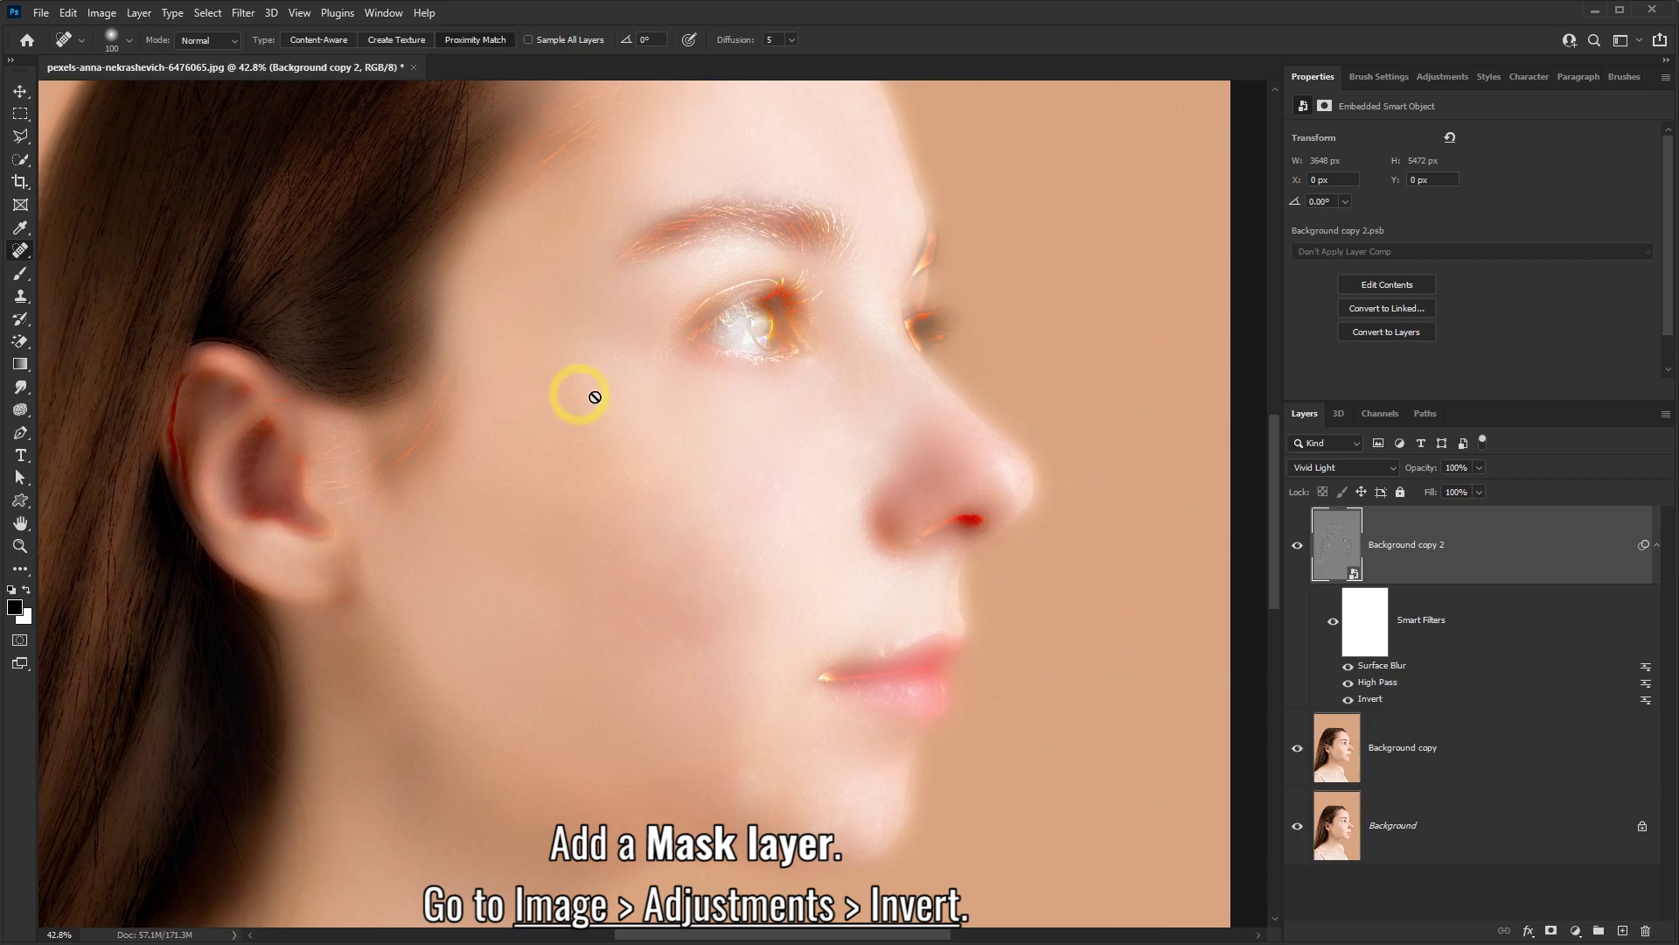
Step: Add a layer mask to the smart object layer and invert it to black to hide the smoothing effect
{"action": "left_click", "coordinate": [1551, 932]}
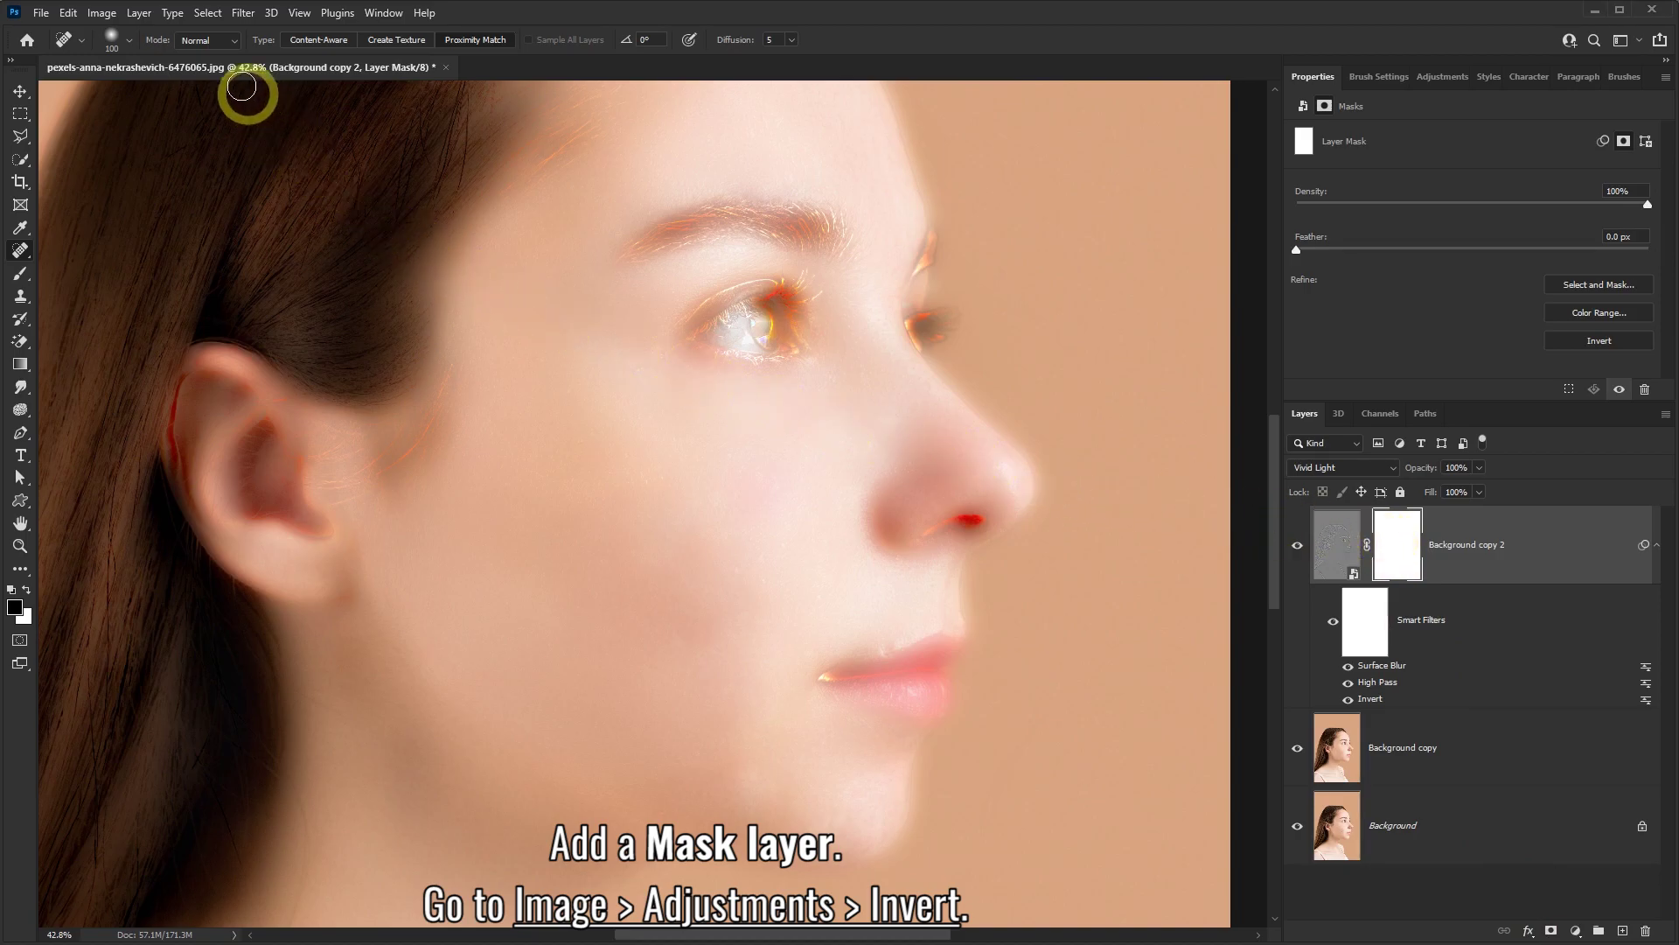
{"action": "left_click", "coordinate": [101, 12]}
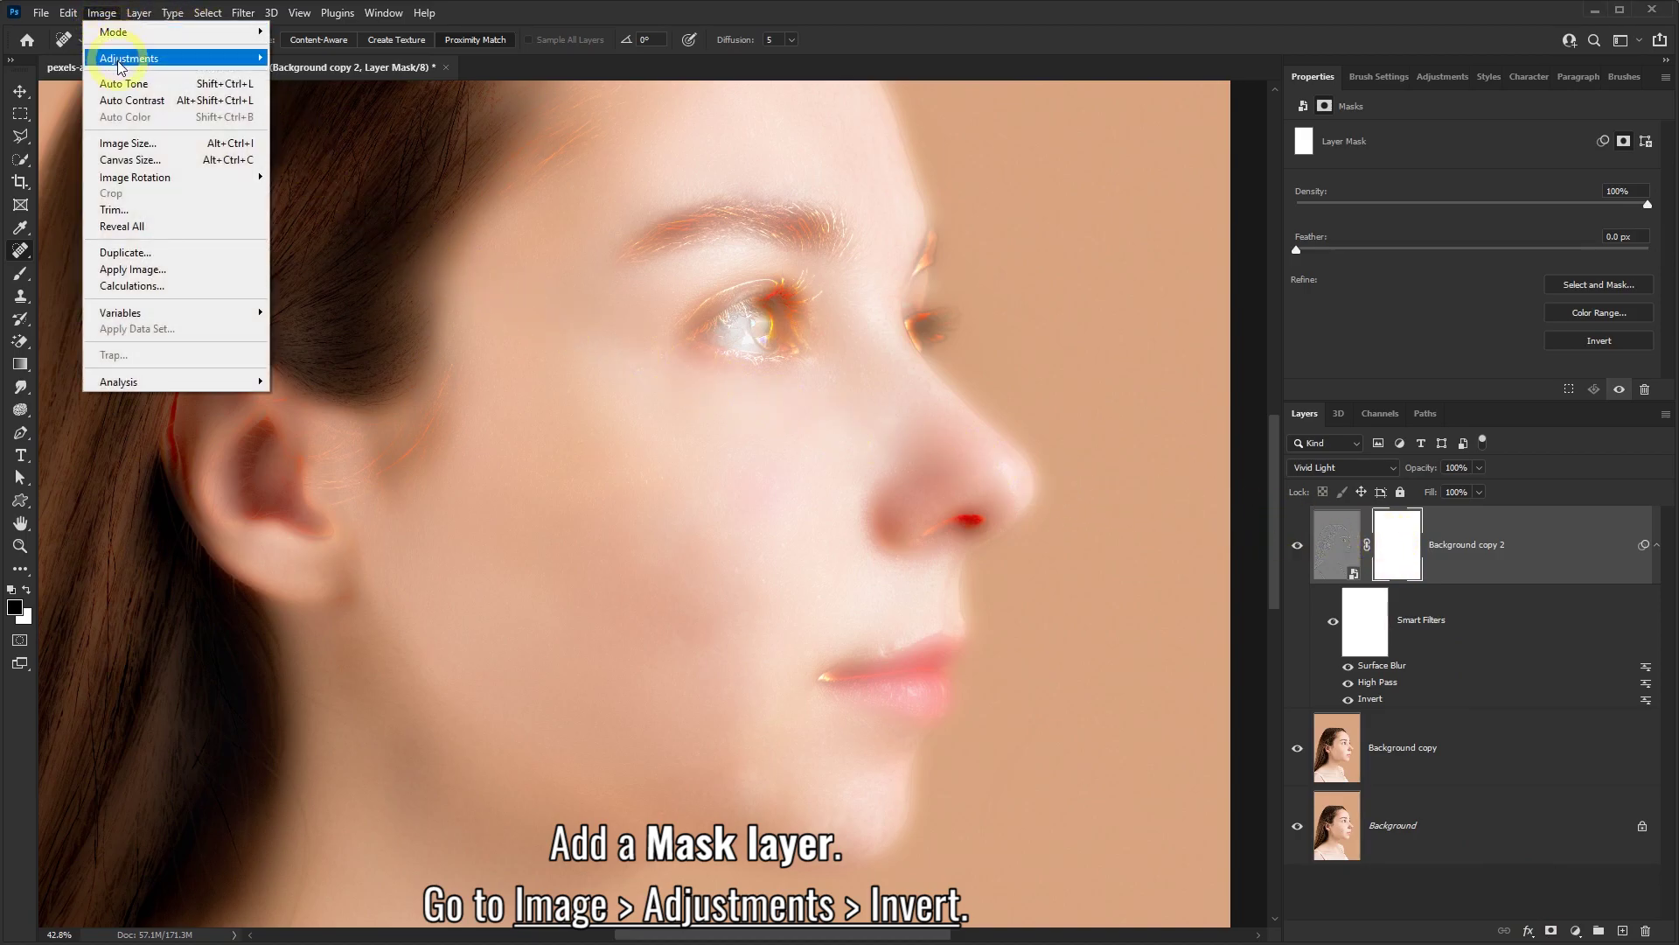
{"action": "mouse_move", "coordinate": [187, 58]}
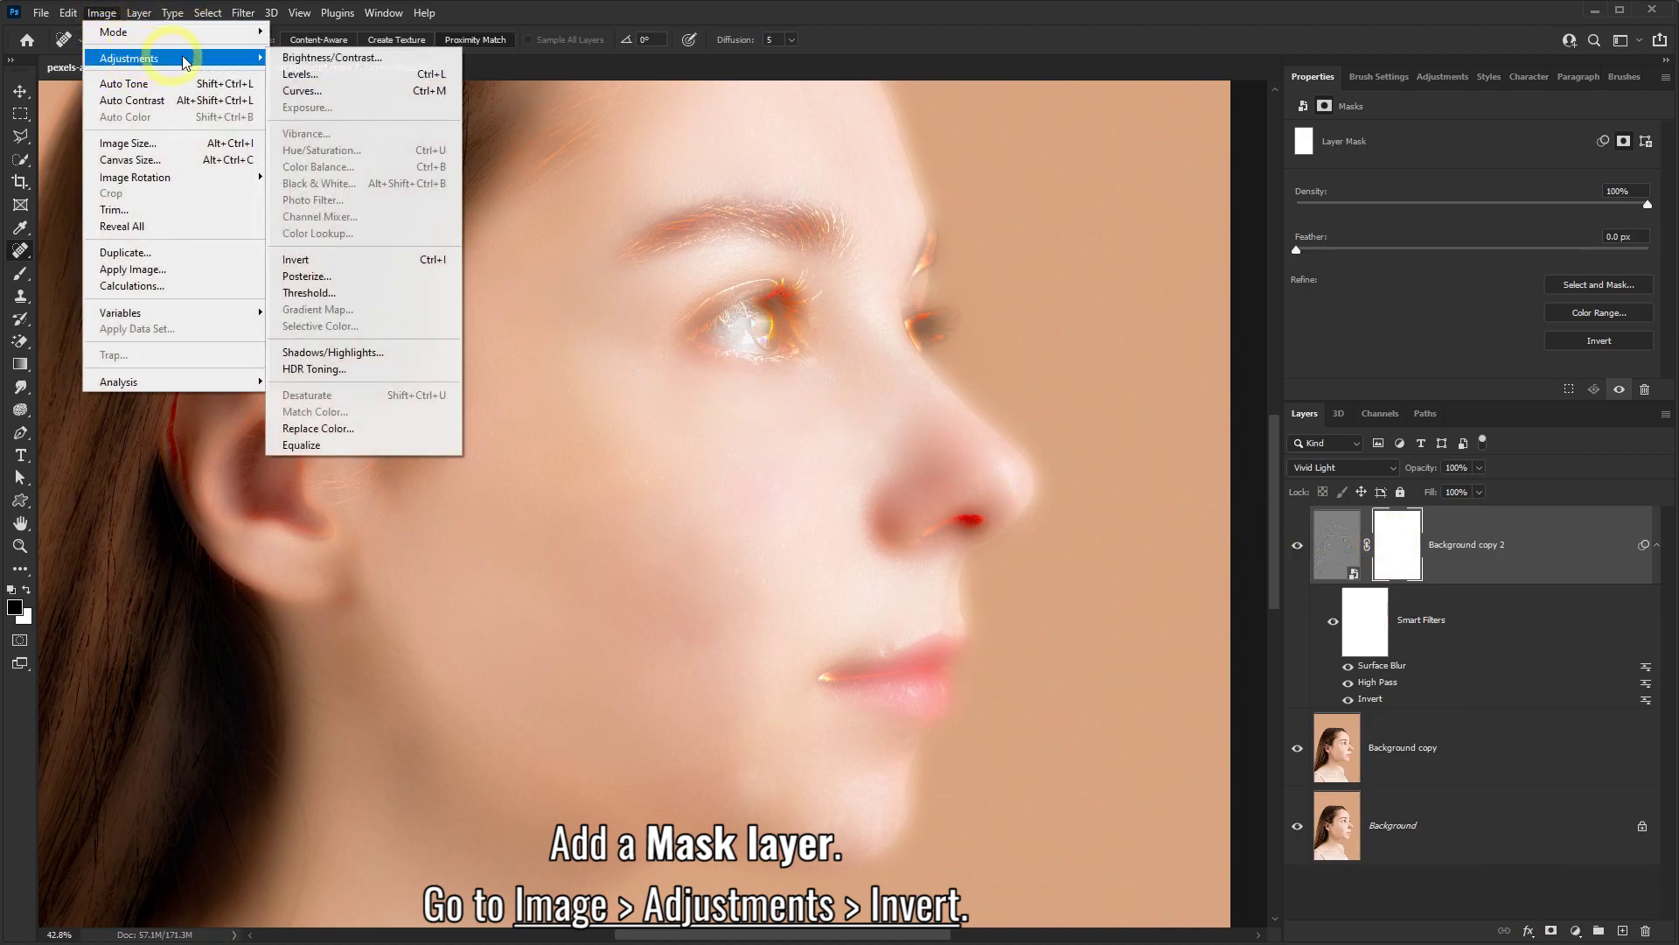
{"action": "left_click", "coordinate": [318, 267]}
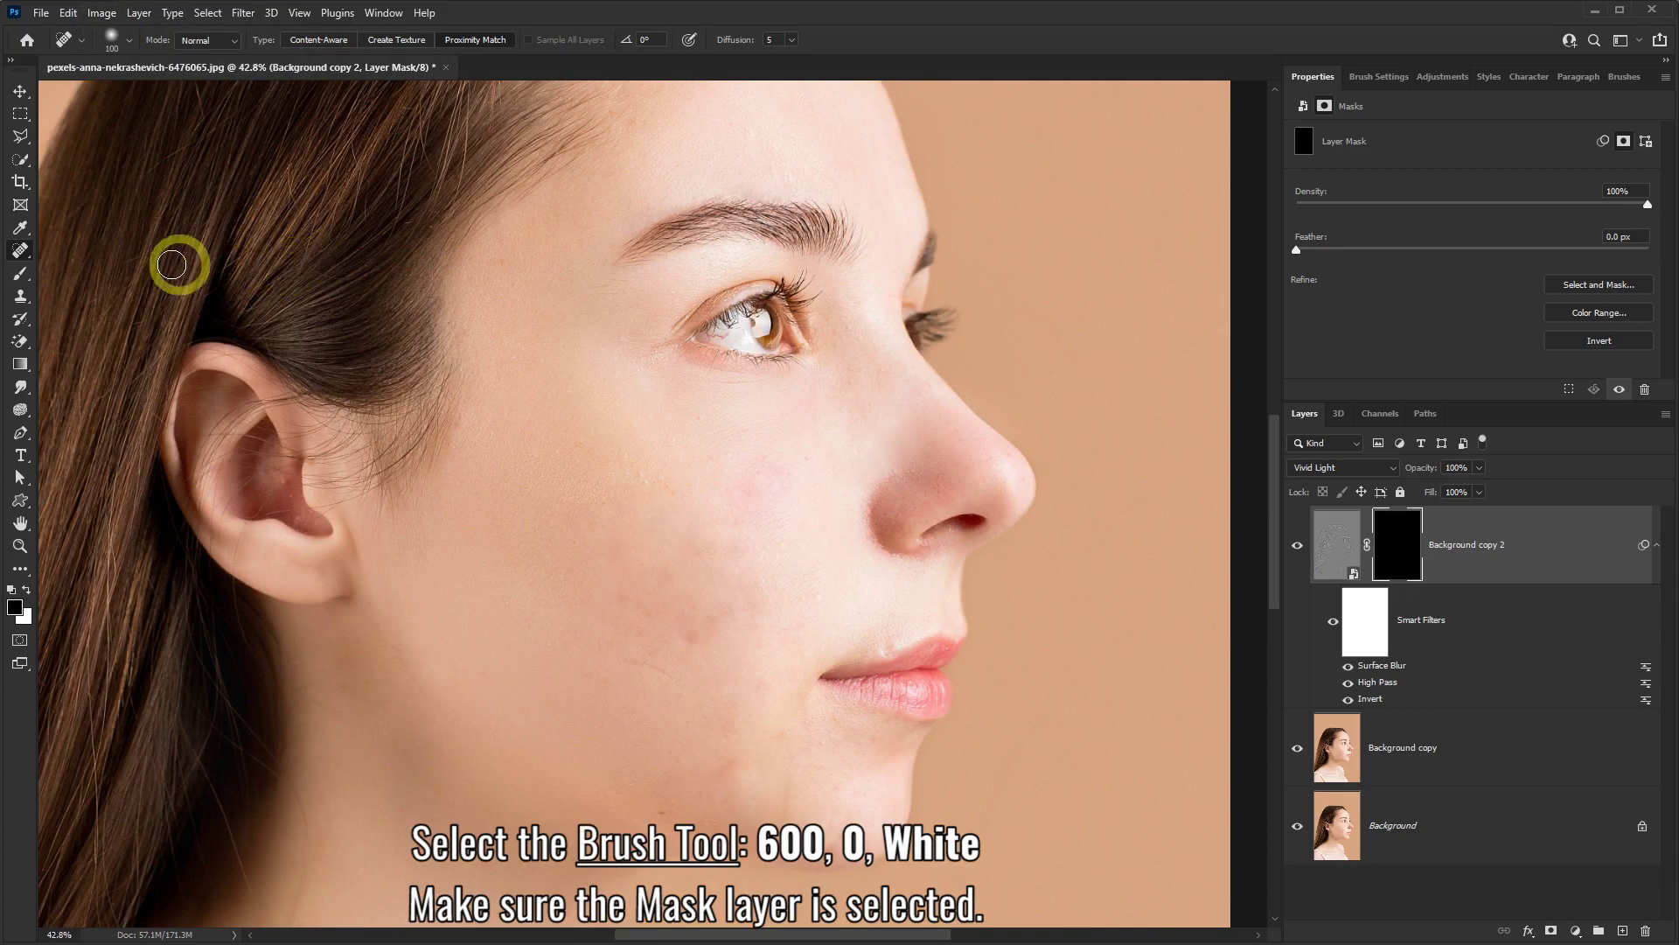
Step: Switch to the Brush tool and set its brush size to 600
{"action": "left_click", "coordinate": [21, 279]}
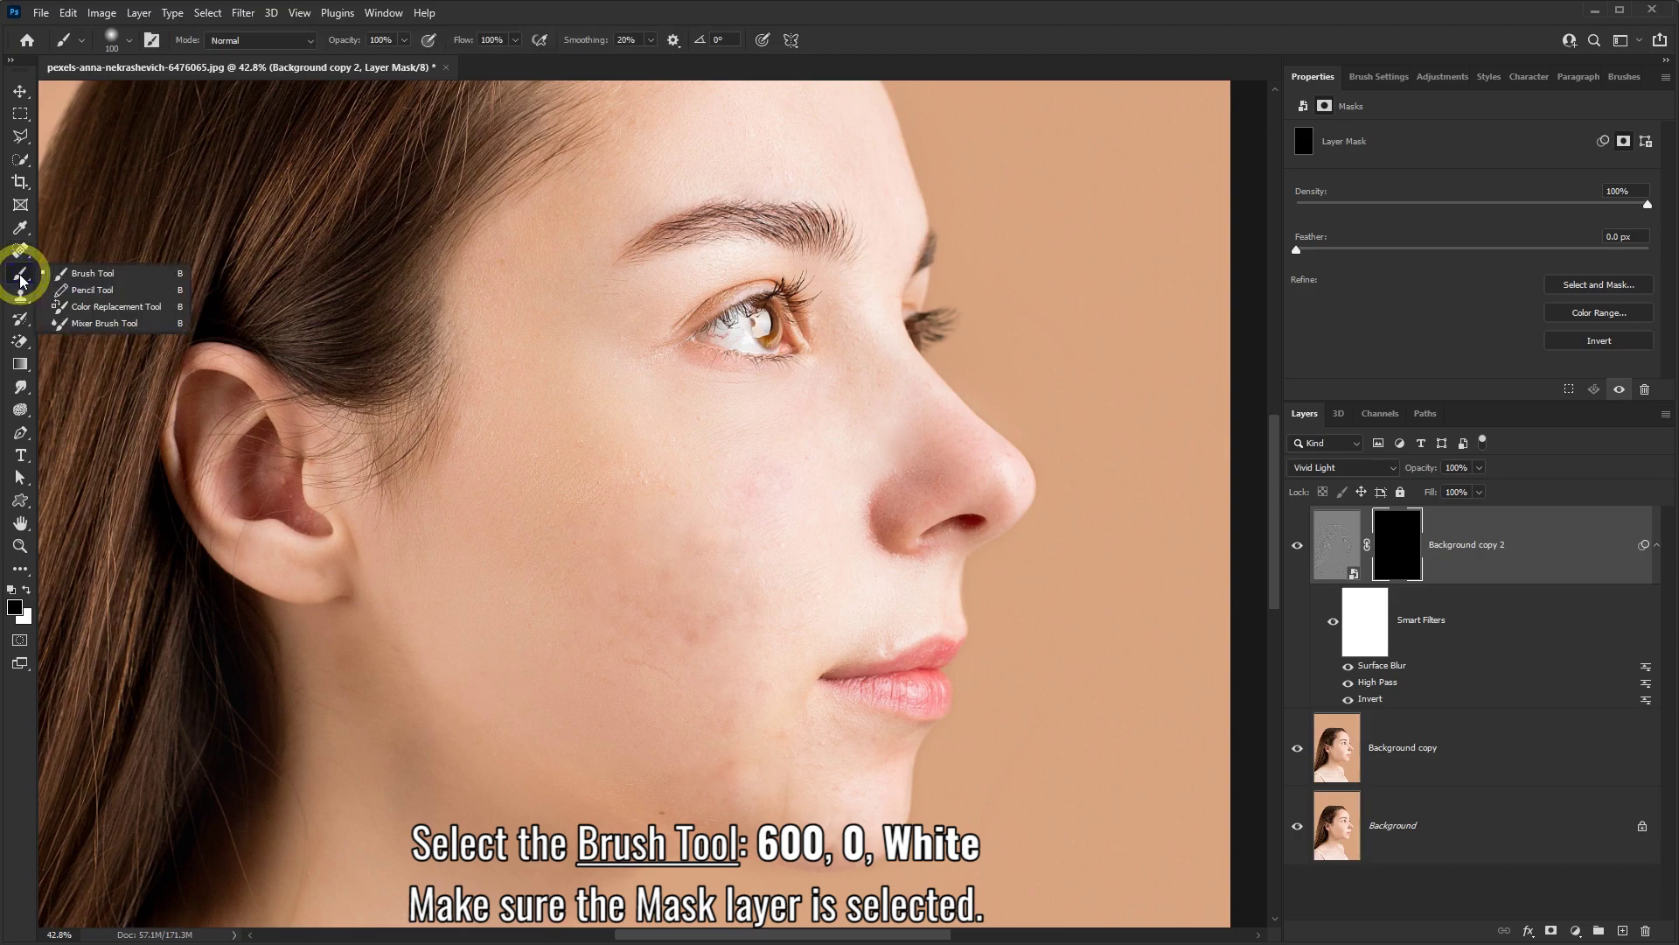
{"action": "left_click", "coordinate": [81, 273]}
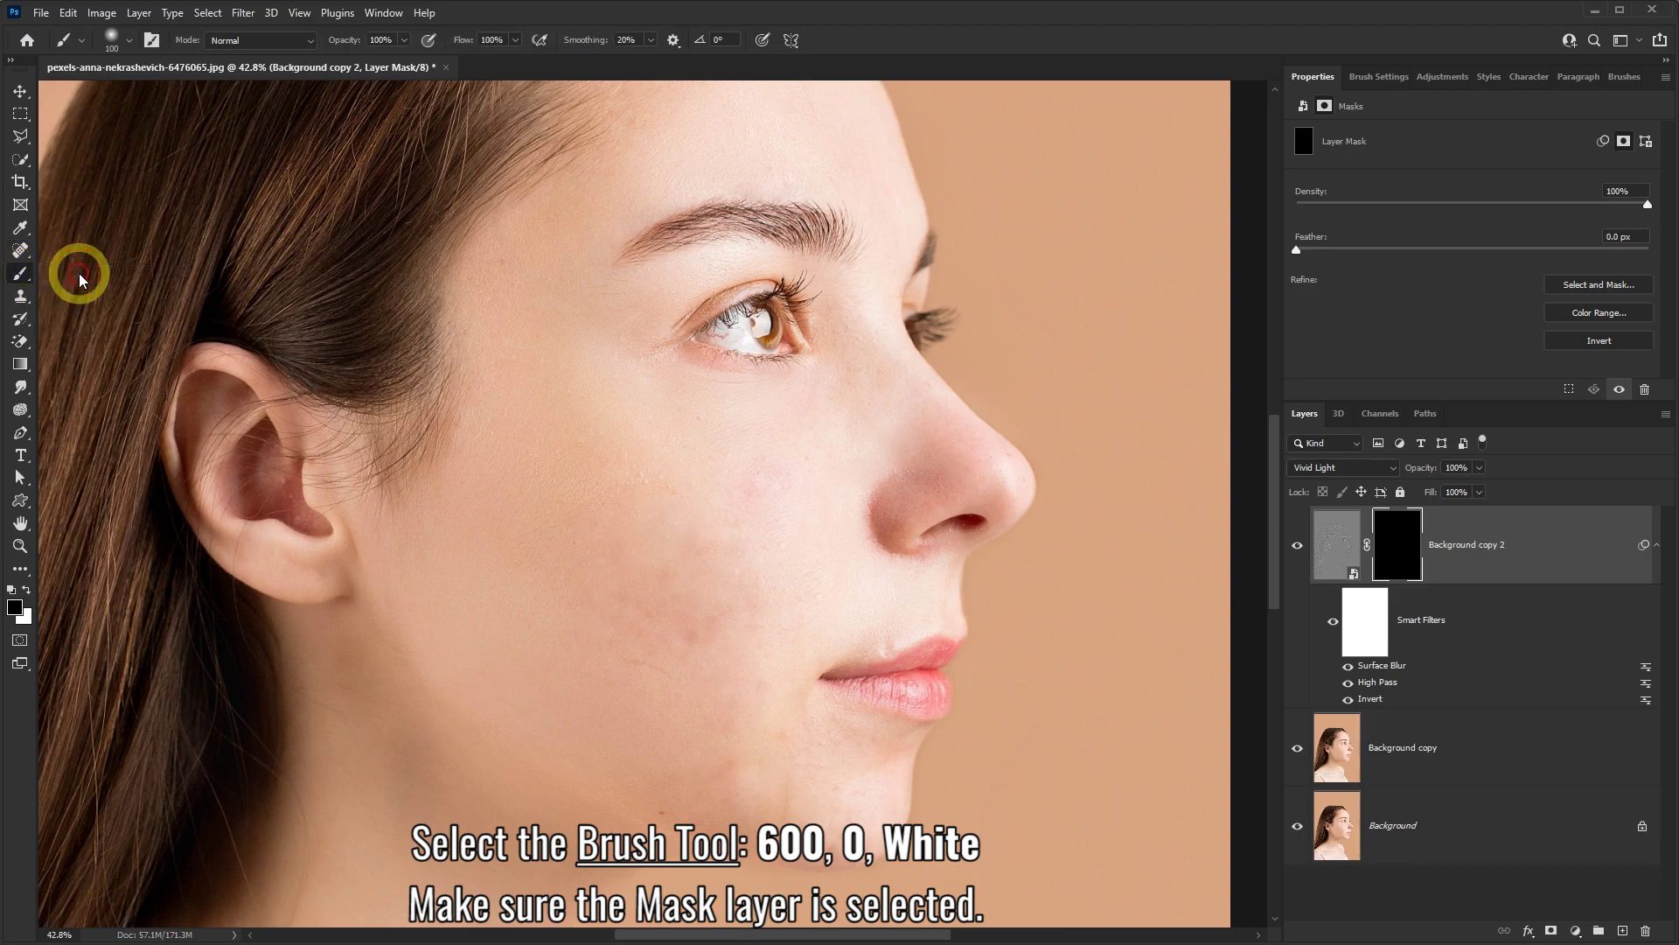
{"action": "left_click", "coordinate": [130, 42]}
{"action": "left_click_drag", "start_coordinate": [201, 73], "coordinate": [167, 72]}
{"action": "type", "text": "600"}
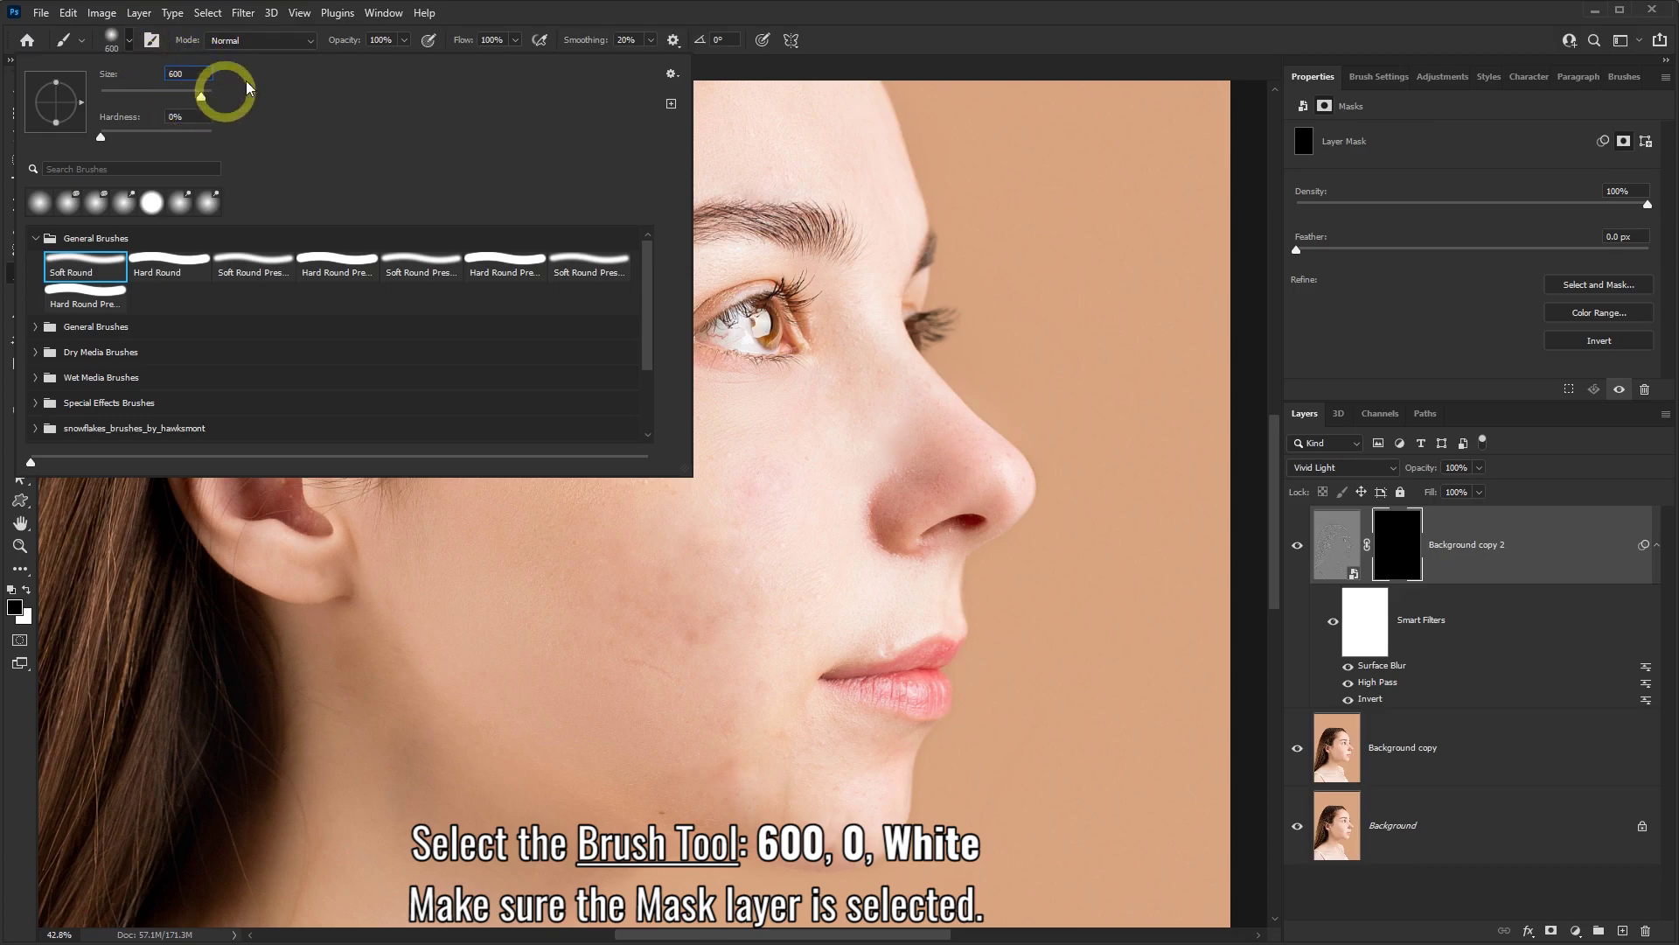
Step: Set the foreground colour to white (ffffff) for the Brush tool
{"action": "key", "text": "Return"}
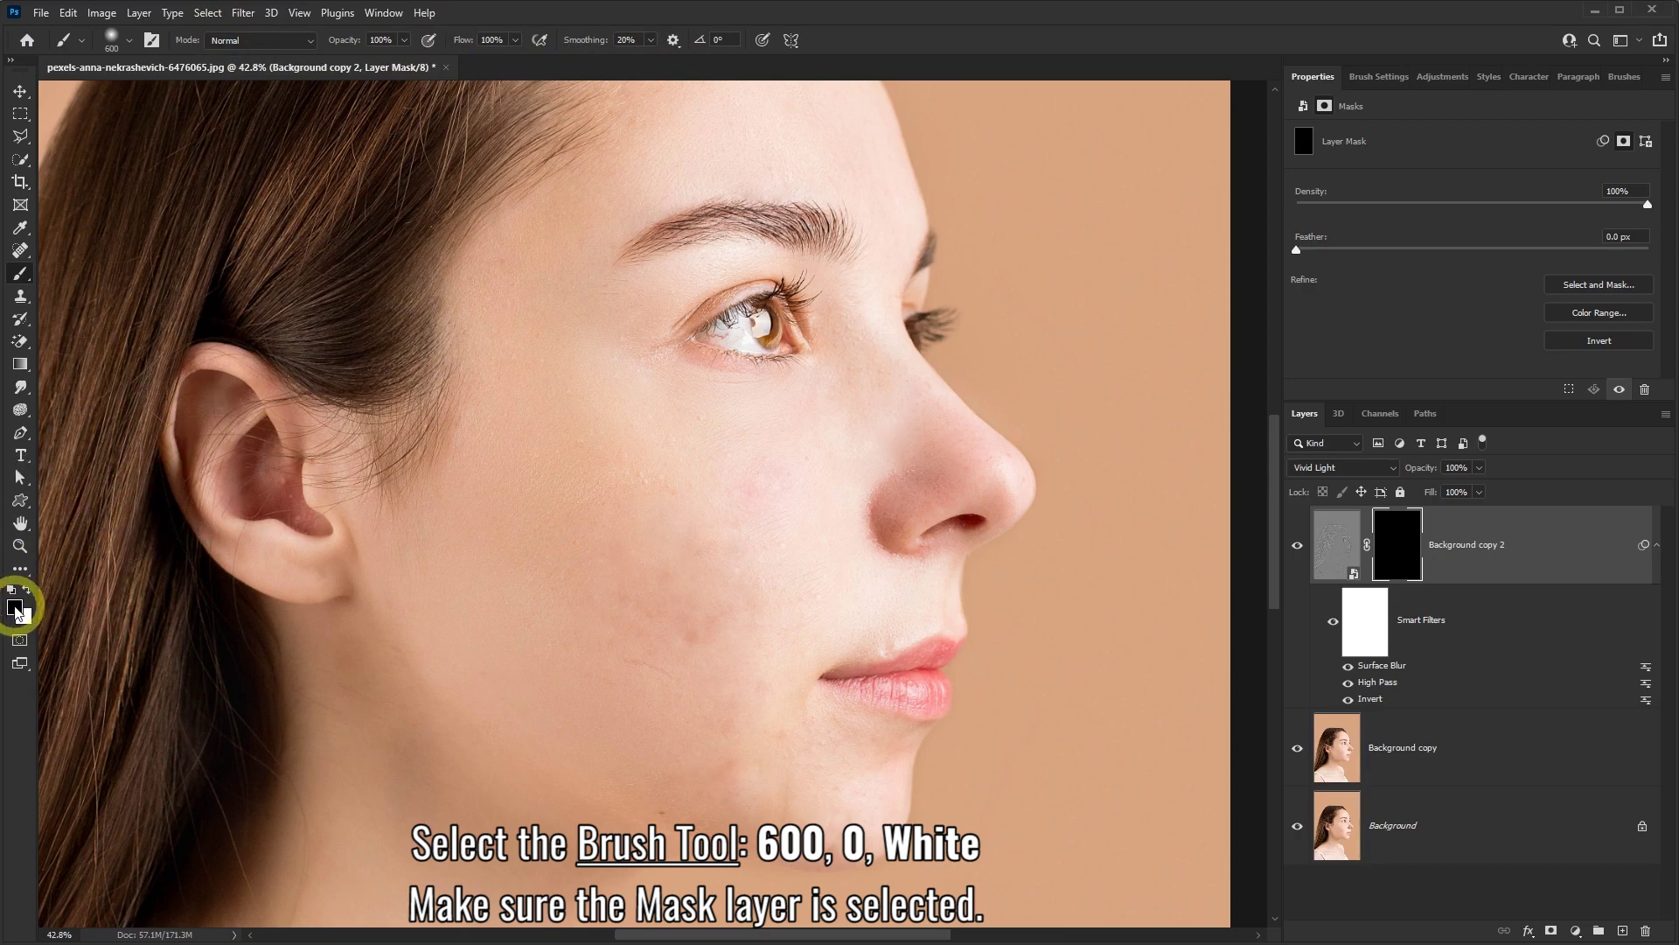
{"action": "left_click", "coordinate": [14, 607]}
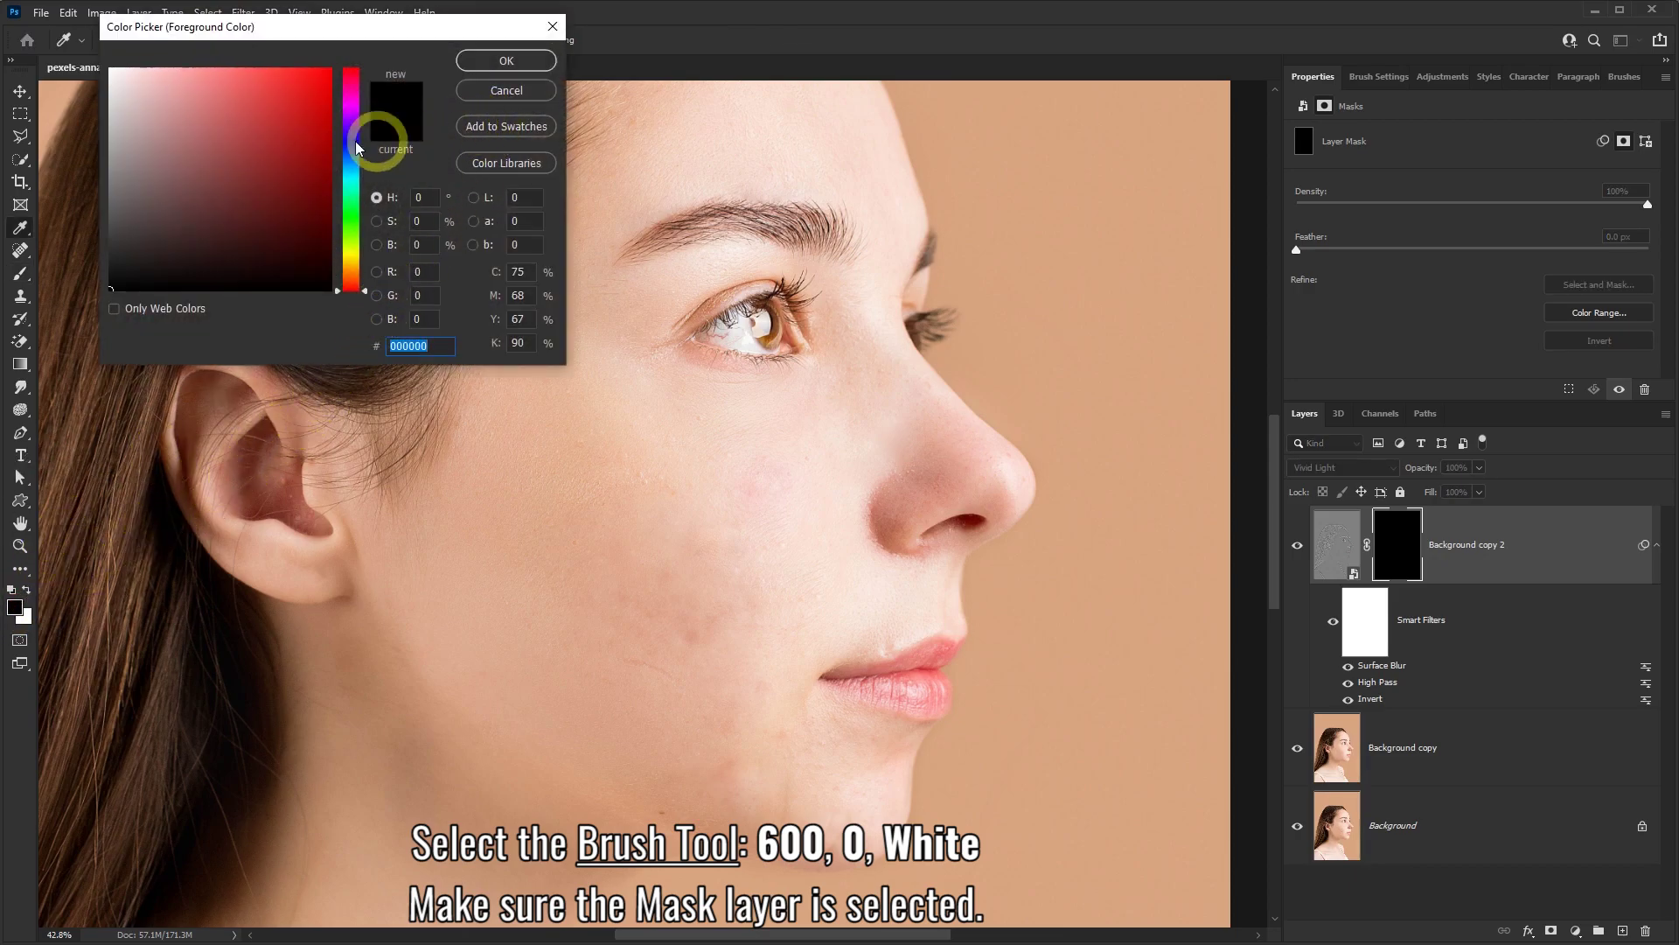
{"action": "type", "text": "ffffff"}
{"action": "left_click", "coordinate": [511, 63]}
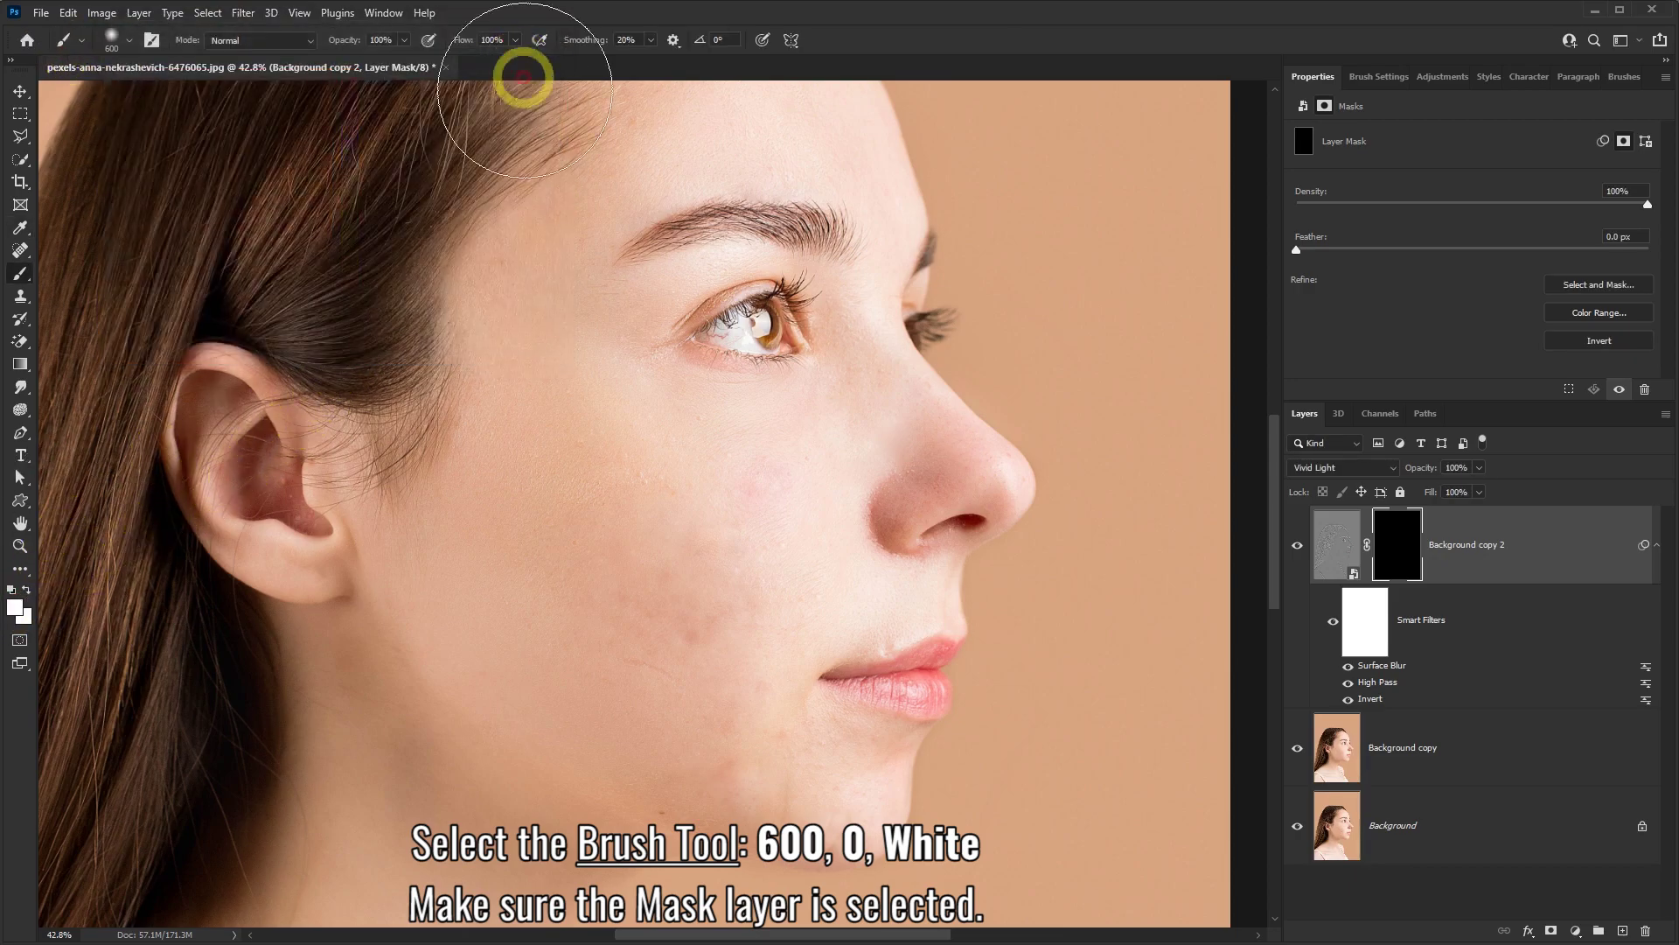
Step: Paint white on the Background copy 2 layer mask over the face to reveal the skin smoothing
{"action": "left_click", "coordinate": [1416, 571]}
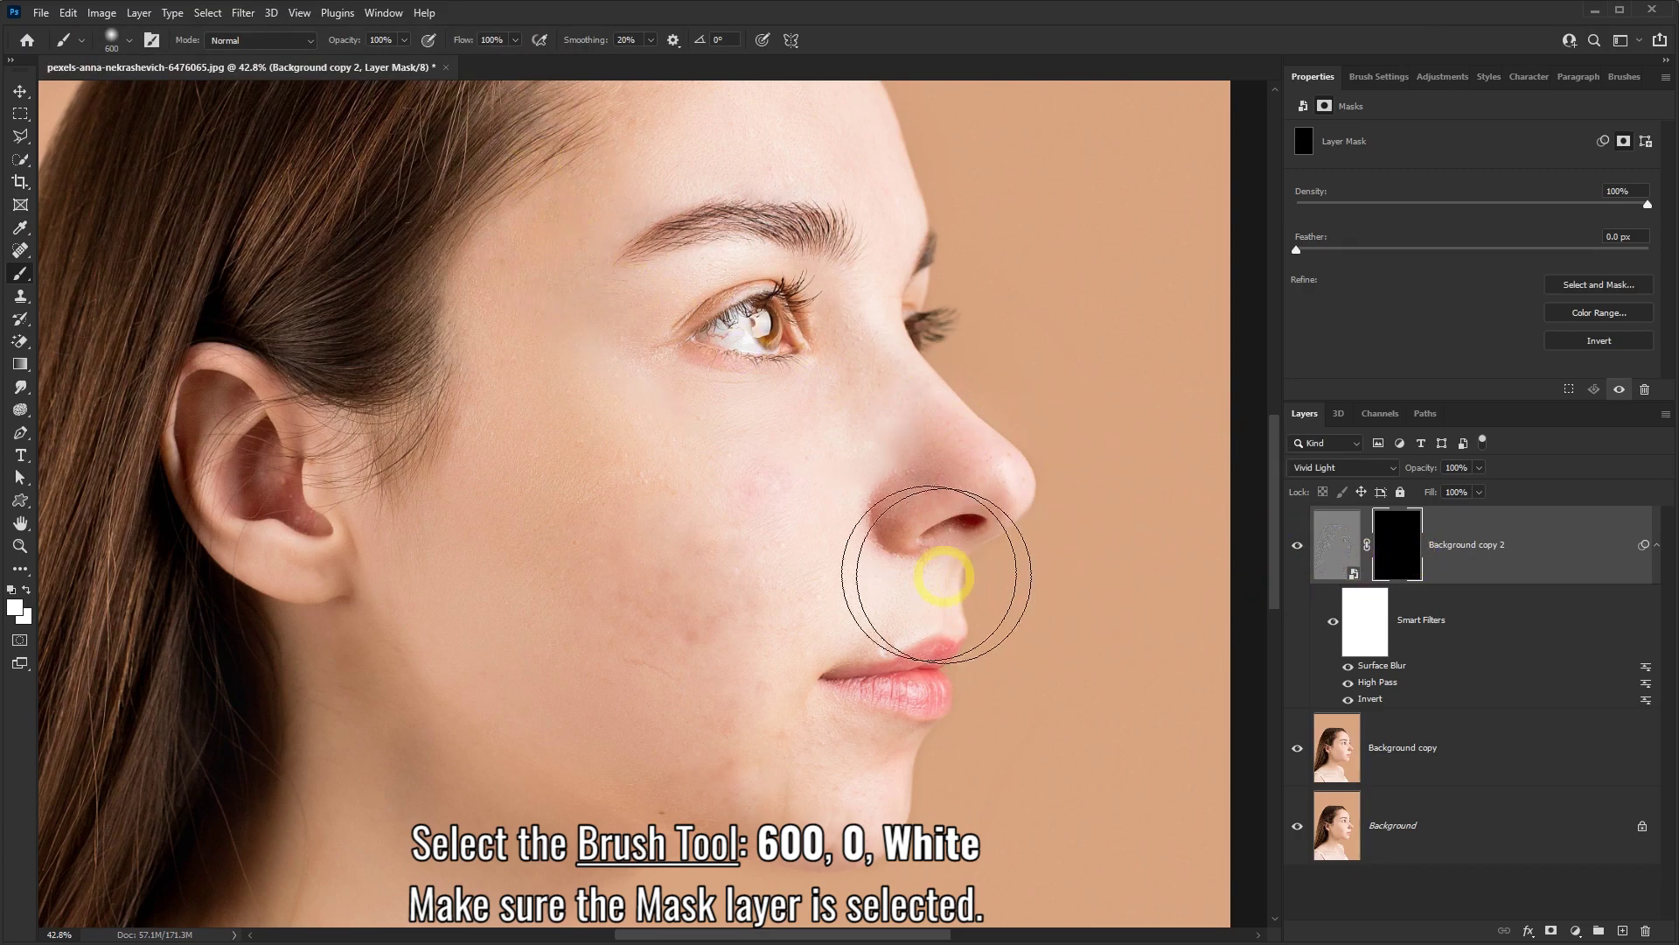
{"action": "scroll", "coordinate": [637, 568], "scroll_direction": "down", "scroll_amount": 1}
{"action": "scroll", "coordinate": [636, 569], "scroll_direction": "down", "scroll_amount": 1}
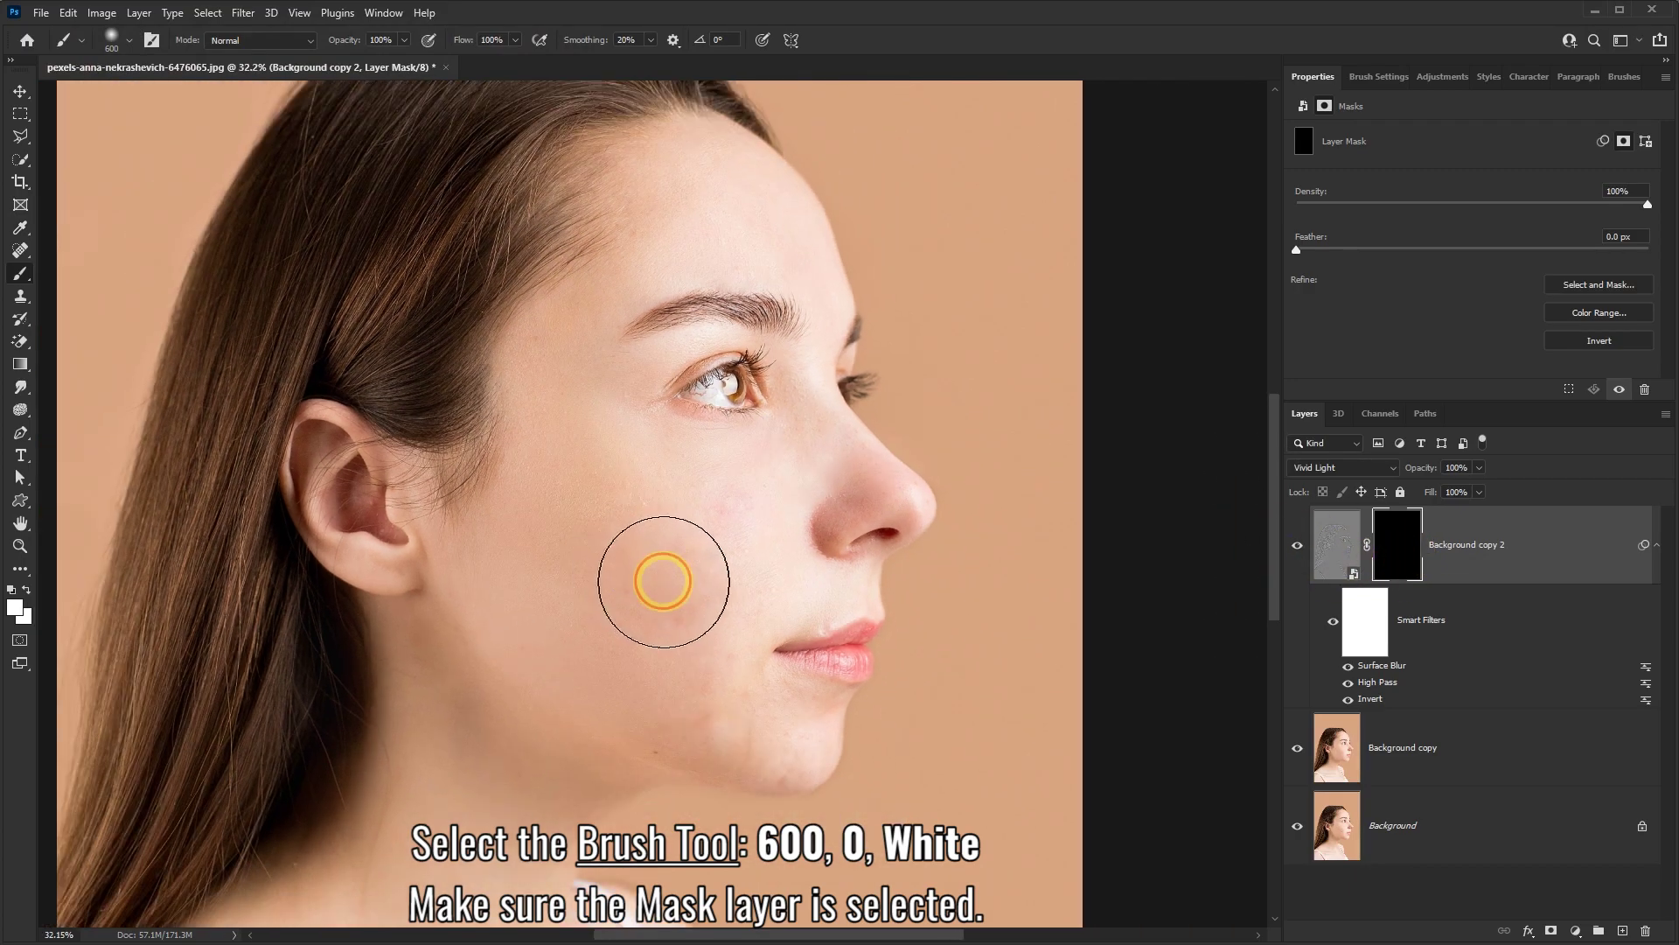
{"action": "mouse_move", "coordinate": [684, 510]}
{"action": "left_mouse_down"}
{"action": "mouse_move", "coordinate": [614, 498]}
{"action": "mouse_move", "coordinate": [565, 562]}
{"action": "mouse_move", "coordinate": [613, 612]}
{"action": "mouse_move", "coordinate": [586, 630]}
{"action": "mouse_move", "coordinate": [493, 564]}
{"action": "mouse_move", "coordinate": [618, 657]}
{"action": "mouse_move", "coordinate": [776, 727]}
{"action": "mouse_move", "coordinate": [766, 585]}
{"action": "mouse_move", "coordinate": [806, 560]}
{"action": "mouse_move", "coordinate": [829, 509]}
{"action": "mouse_move", "coordinate": [623, 487]}
{"action": "mouse_move", "coordinate": [564, 370]}
{"action": "mouse_move", "coordinate": [667, 187]}
{"action": "mouse_move", "coordinate": [776, 252]}
{"action": "mouse_move", "coordinate": [794, 309]}
{"action": "mouse_move", "coordinate": [777, 402]}
{"action": "mouse_move", "coordinate": [564, 322]}
{"action": "mouse_move", "coordinate": [518, 670]}
{"action": "mouse_move", "coordinate": [466, 715]}
{"action": "mouse_move", "coordinate": [461, 846]}
{"action": "mouse_move", "coordinate": [434, 553]}
{"action": "mouse_move", "coordinate": [492, 591]}
{"action": "mouse_move", "coordinate": [22, 606]}
{"action": "left_mouse_up"}
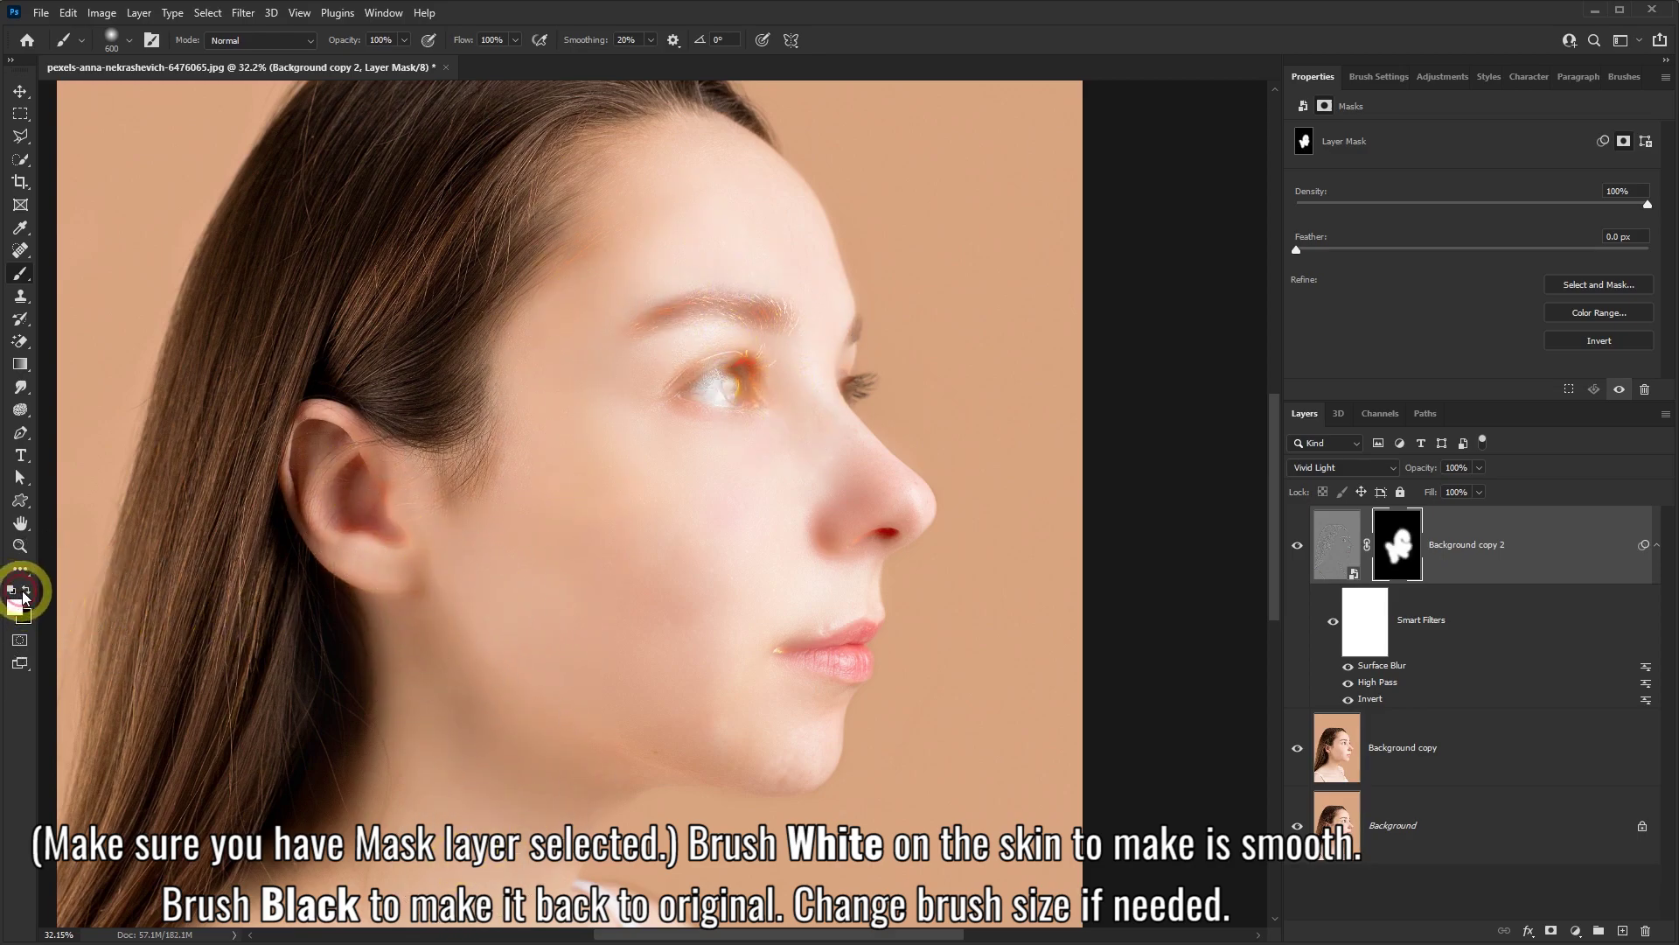
{"action": "left_click_drag", "start_coordinate": [645, 454], "coordinate": [685, 431]}
Step: Set the brush size to 200 and paint black on the mask over the eye and eyebrow to restore their detail
{"action": "left_click", "coordinate": [130, 41]}
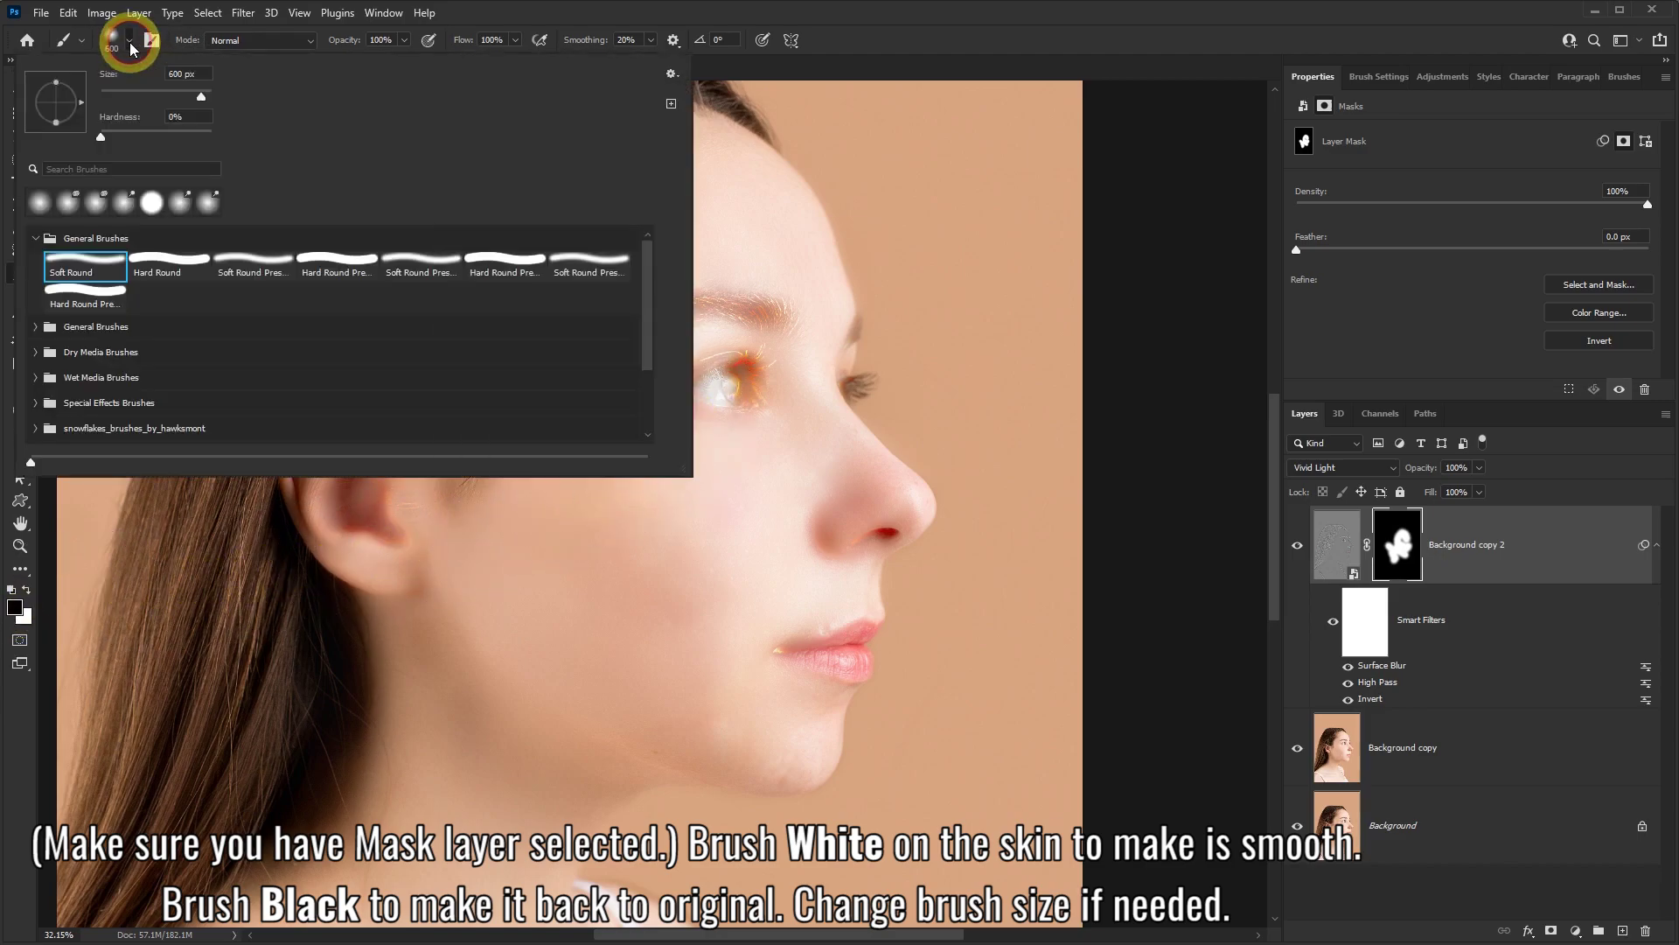
{"action": "left_click_drag", "start_coordinate": [206, 72], "coordinate": [166, 79]}
{"action": "type", "text": "200"}
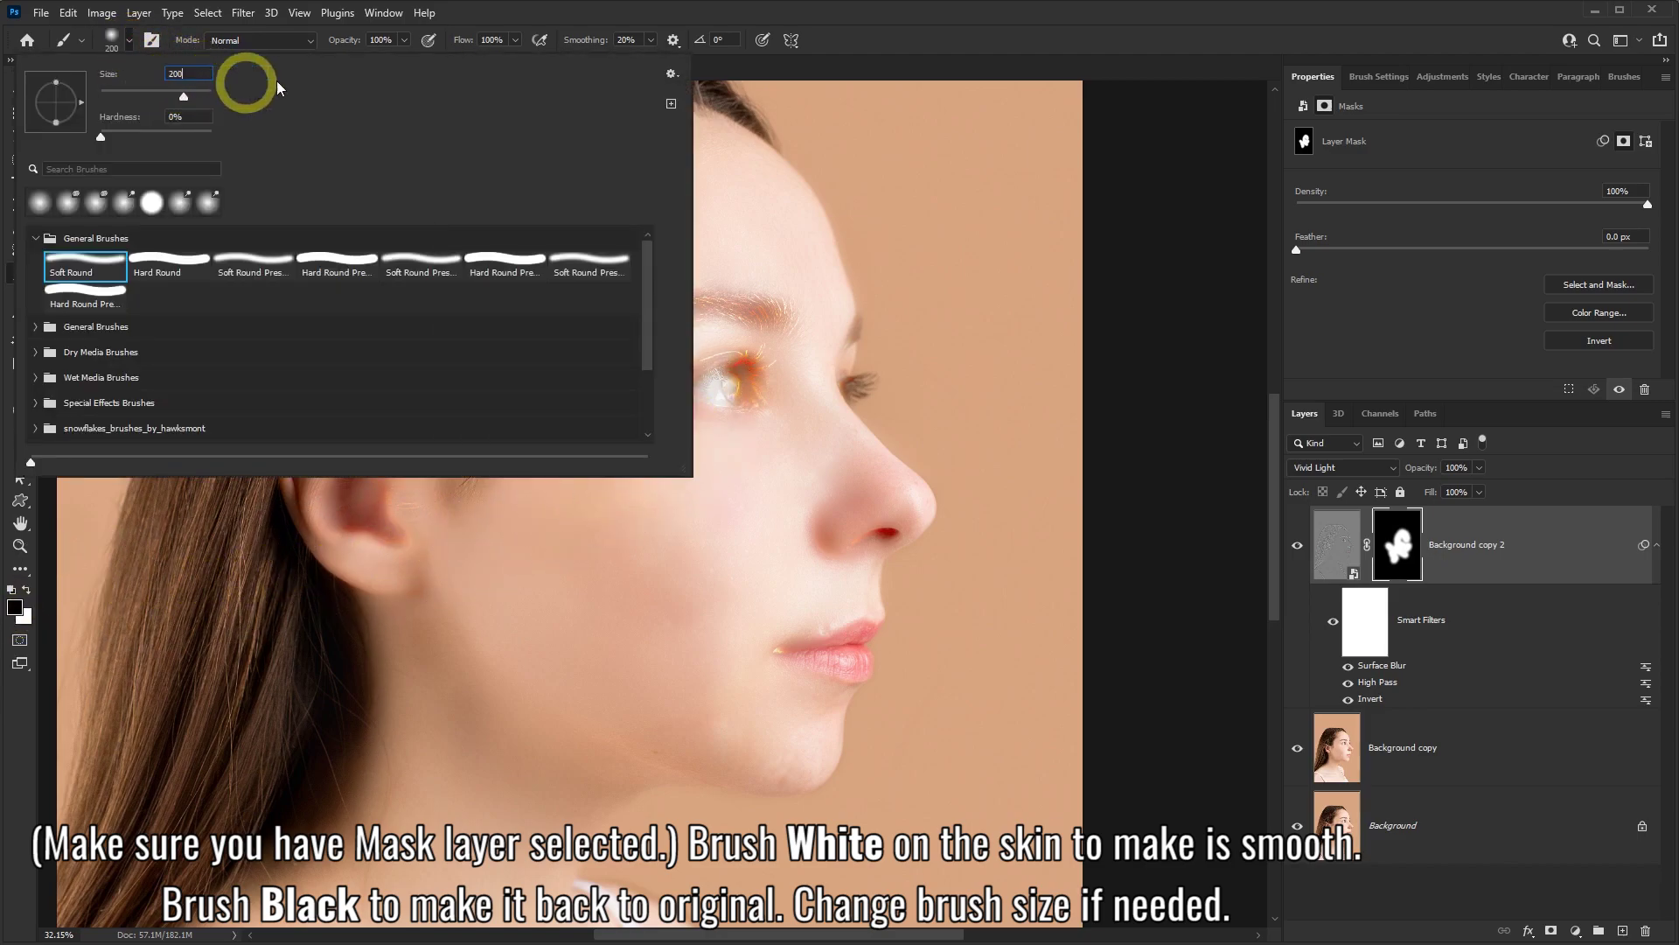
{"action": "left_click", "coordinate": [674, 27]}
{"action": "left_click_drag", "start_coordinate": [739, 346], "coordinate": [700, 389]}
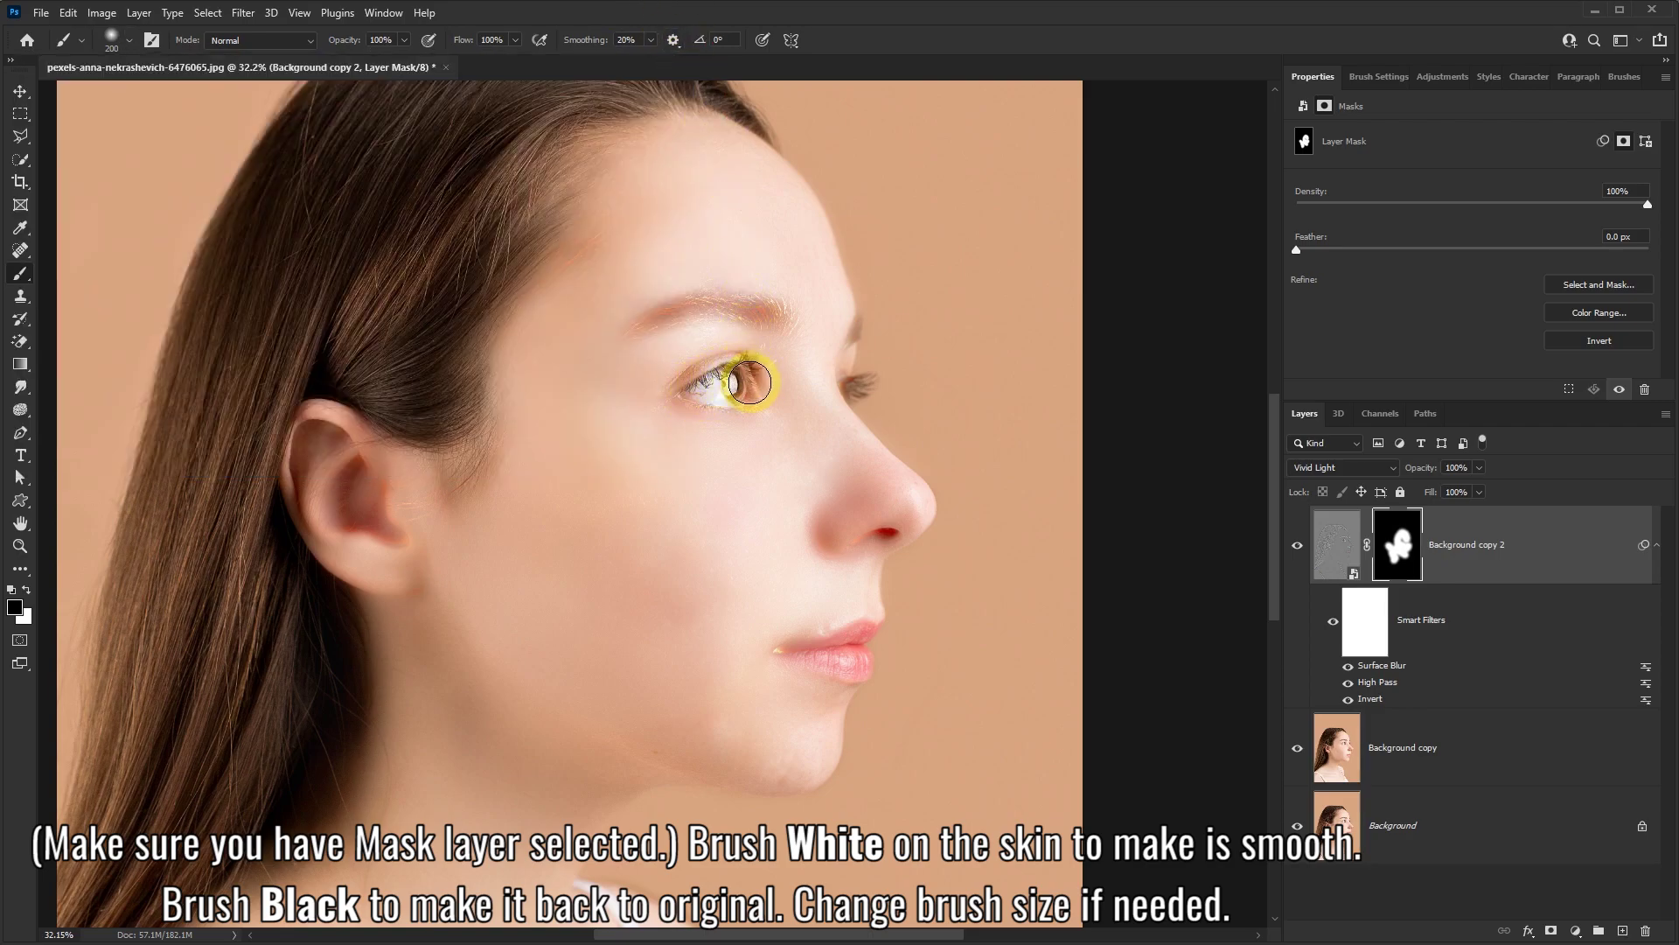
{"action": "left_click_drag", "start_coordinate": [684, 310], "coordinate": [791, 311]}
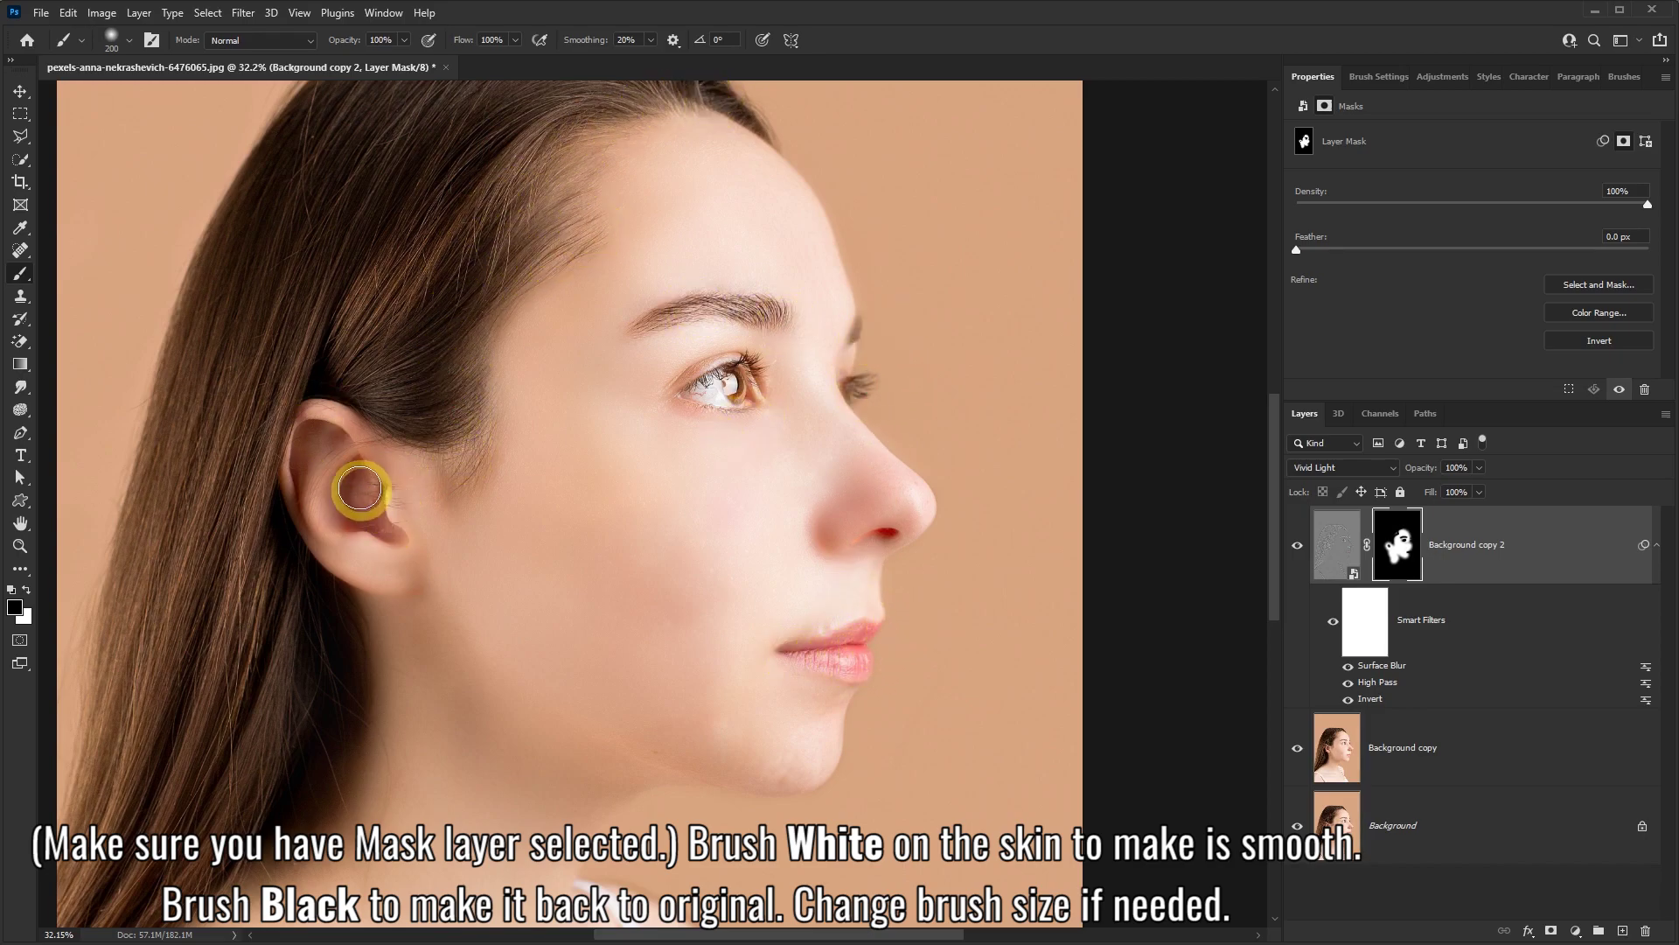
Step: Set the brush size to 100 and paint black on the mask along the edge of the nostril
{"action": "left_click", "coordinate": [129, 40]}
{"action": "double_click", "coordinate": [169, 76]}
{"action": "type", "text": "100"}
{"action": "mouse_move", "coordinate": [816, 525]}
{"action": "left_mouse_down"}
{"action": "mouse_move", "coordinate": [883, 550]}
{"action": "mouse_move", "coordinate": [820, 527]}
{"action": "left_mouse_up"}
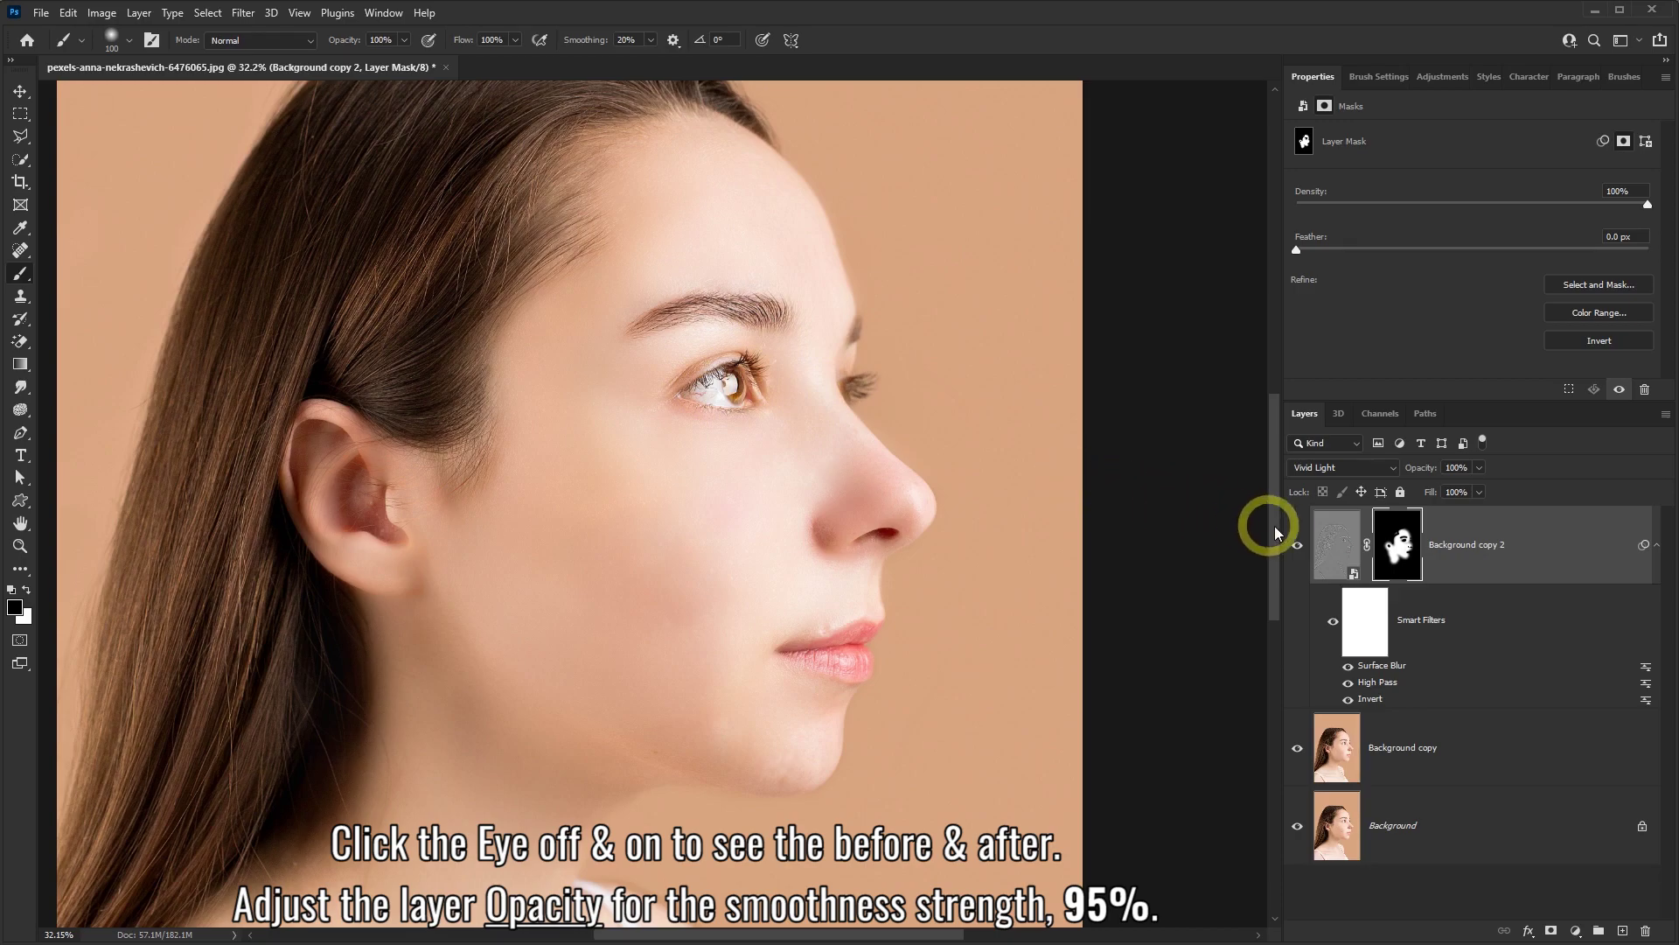
Step: Toggle the visibility of the Background copy 2 layer off and on to compare the skin before and after smoothing
{"action": "left_click", "coordinate": [1298, 546]}
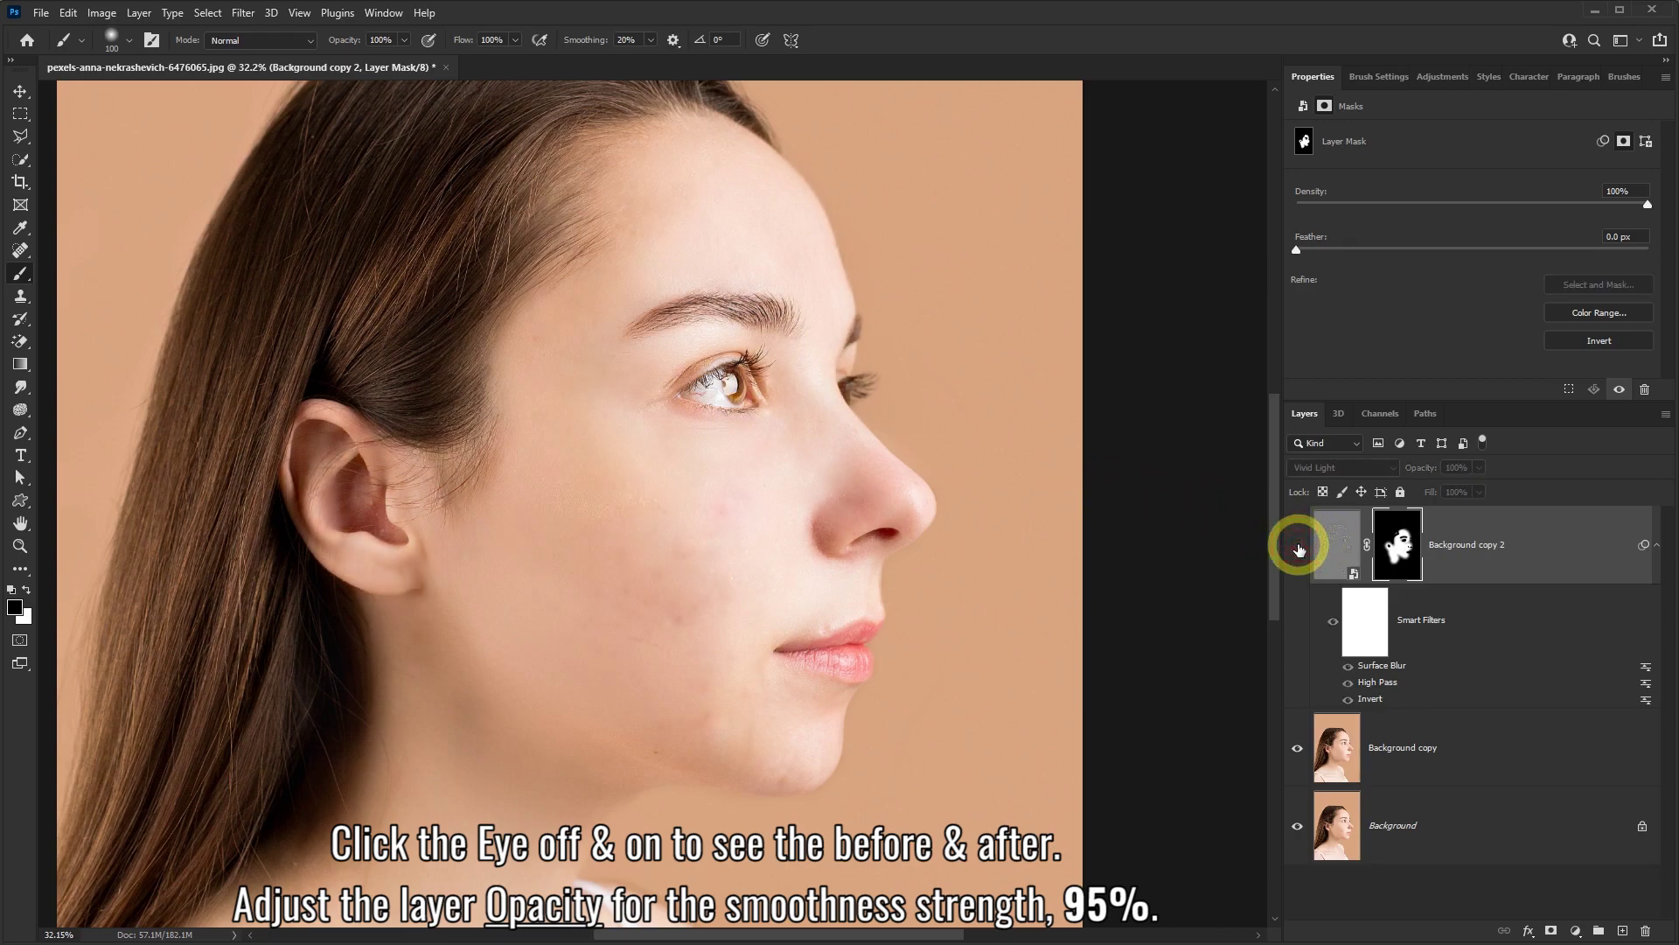
{"action": "left_click", "coordinate": [1298, 548]}
{"action": "left_click", "coordinate": [1298, 547]}
{"action": "left_click", "coordinate": [1298, 548]}
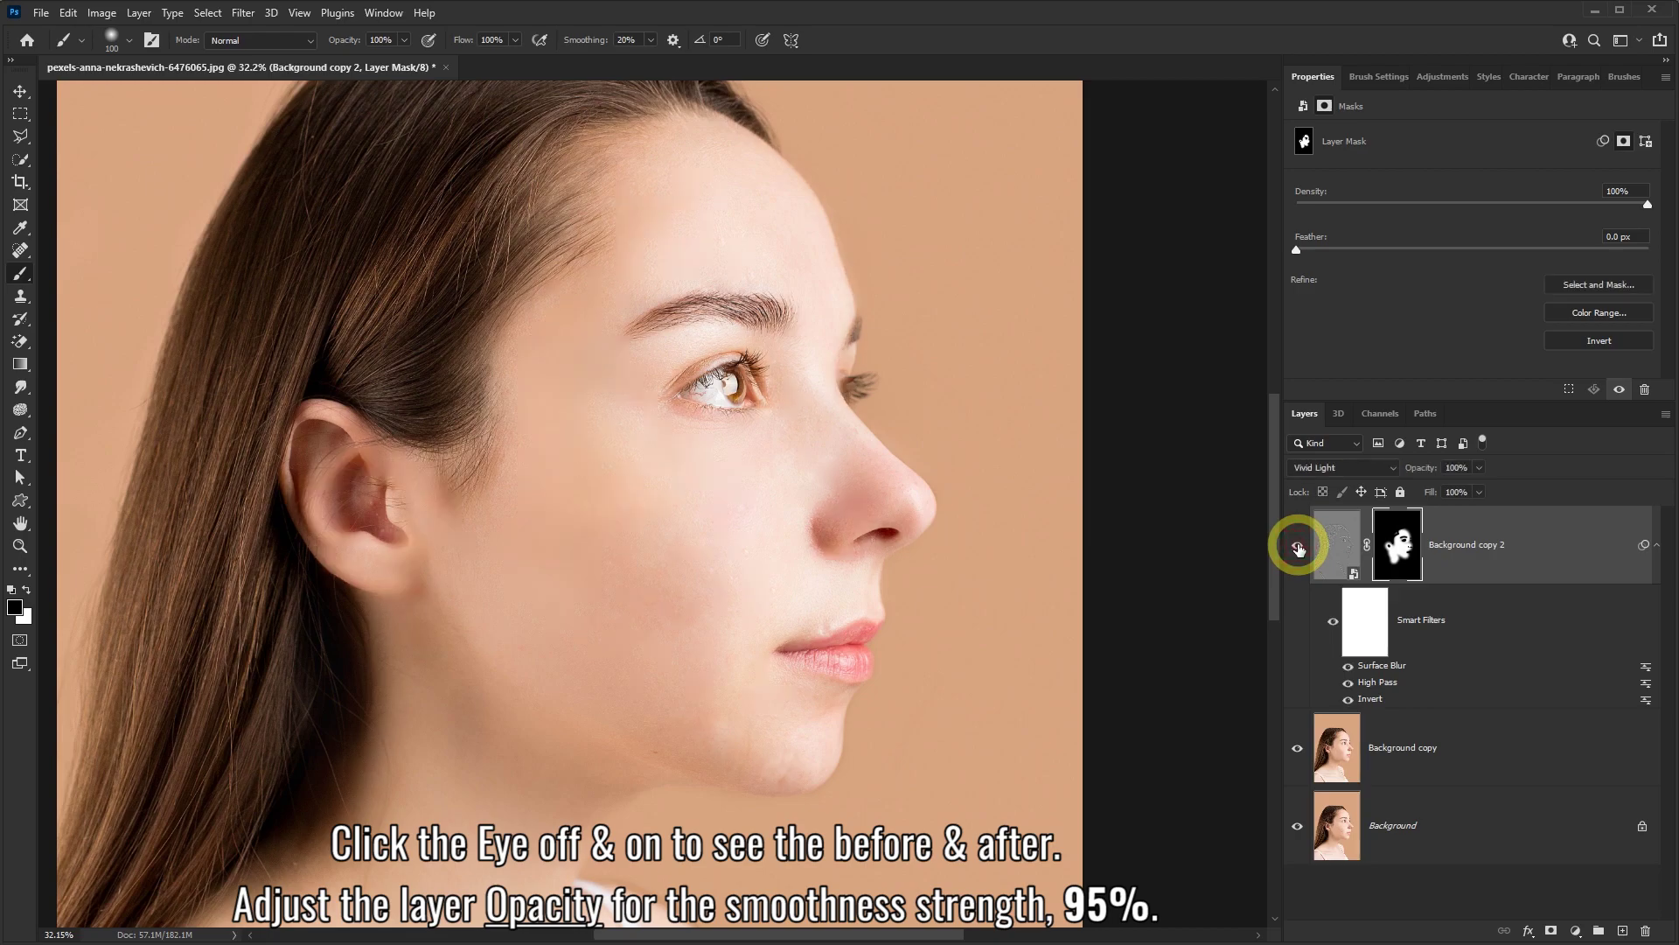
Step: Set the opacity of the Background copy 2 layer to 95%
{"action": "left_click", "coordinate": [1478, 469]}
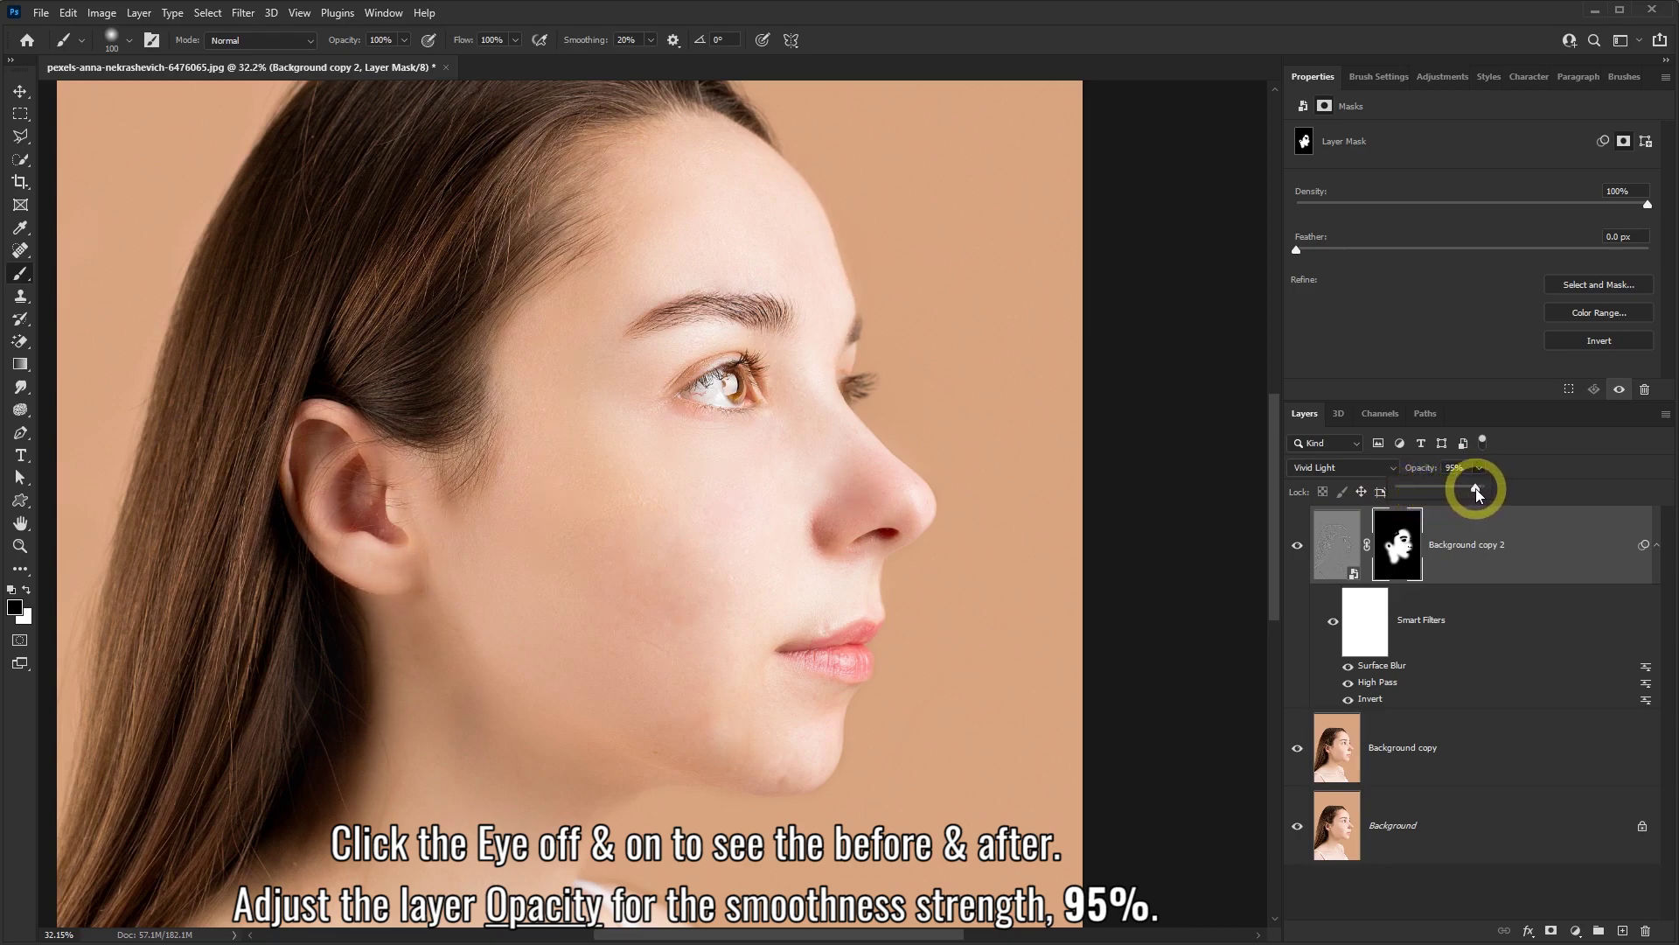
{"action": "left_click_drag", "start_coordinate": [1469, 468], "coordinate": [1429, 470]}
{"action": "type", "text": "95"}
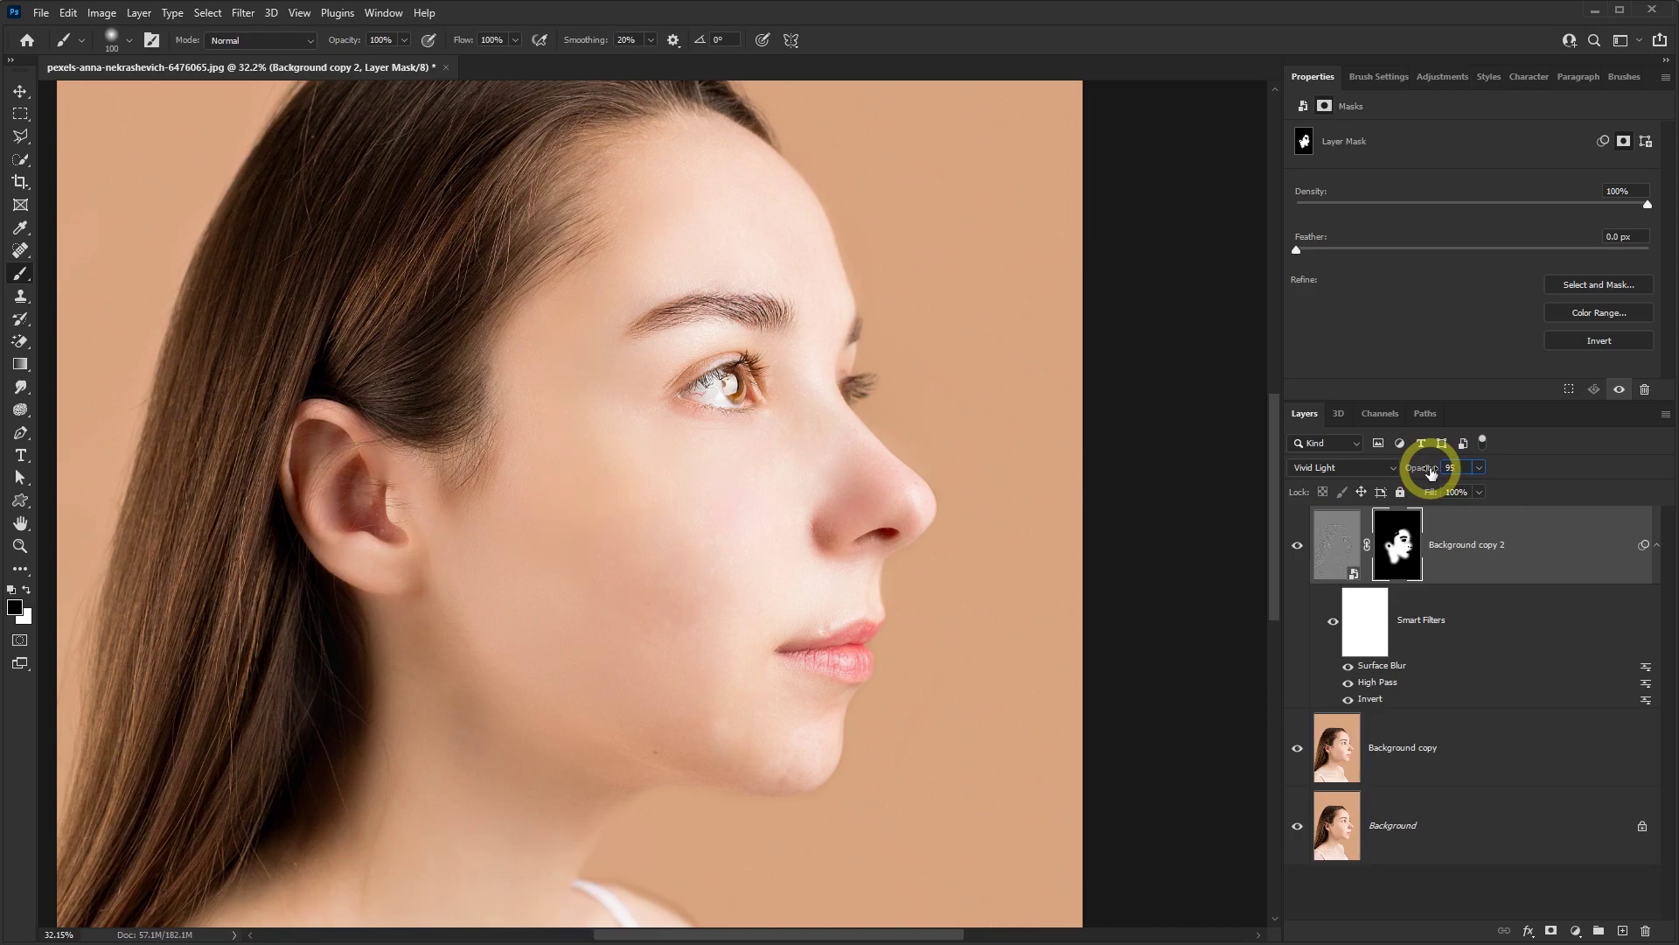
Step: Group the Background copy 2 and Background copy layers together
{"action": "left_click", "coordinate": [1562, 528]}
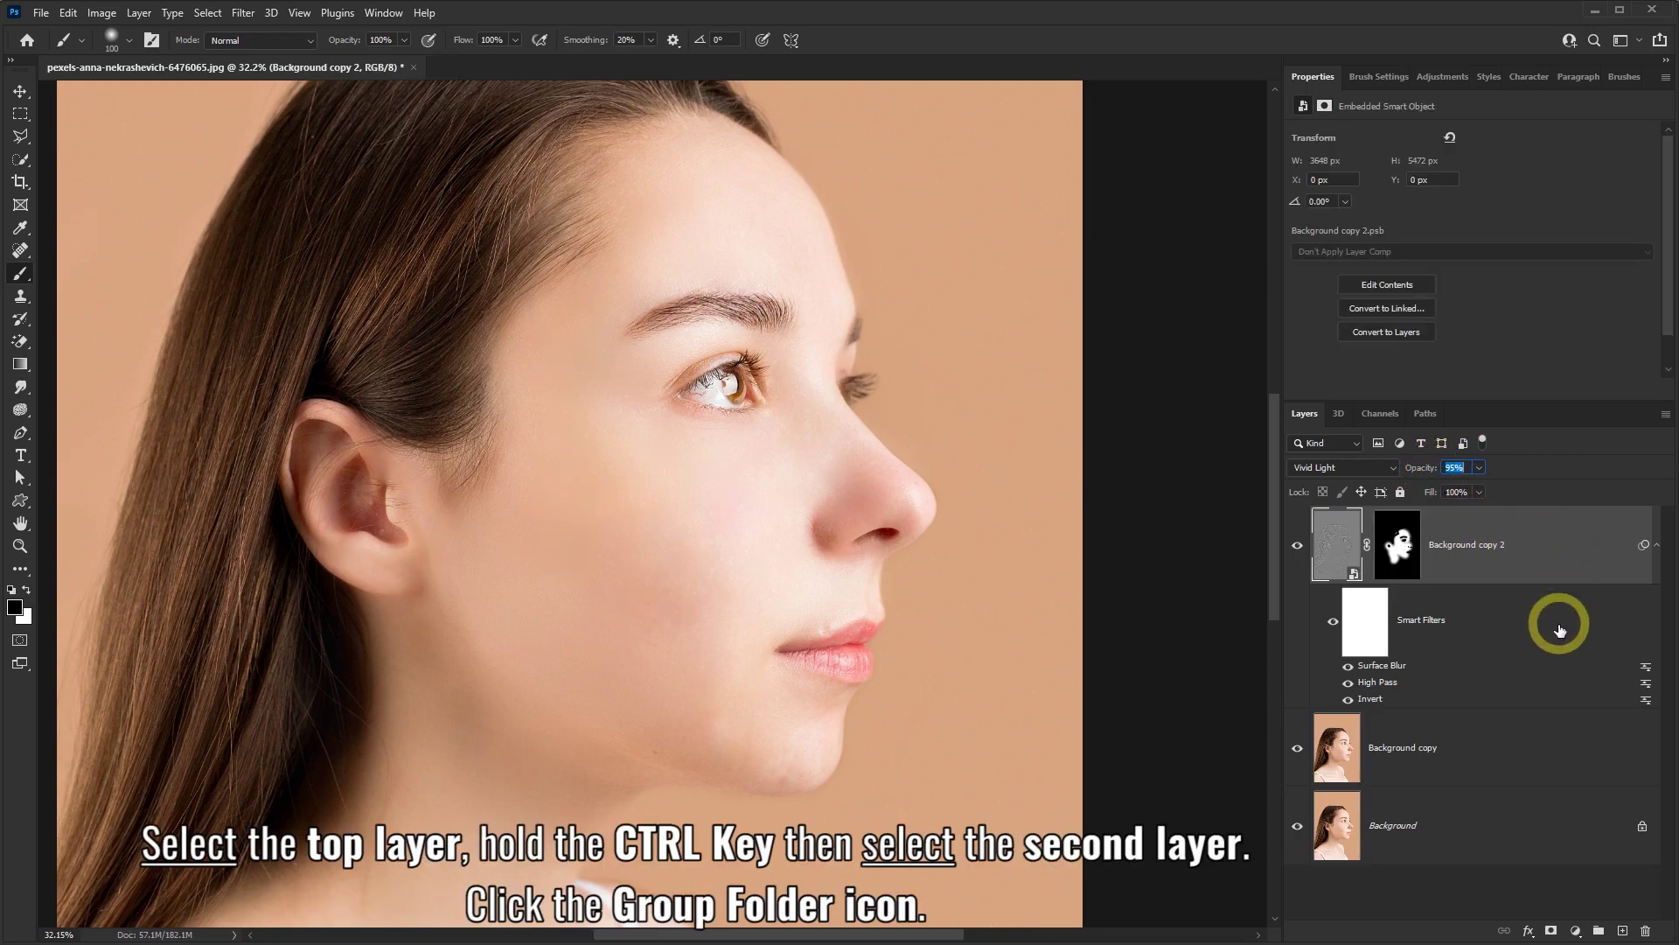
{"action": "left_click", "coordinate": [1519, 751], "text": "ctrl"}
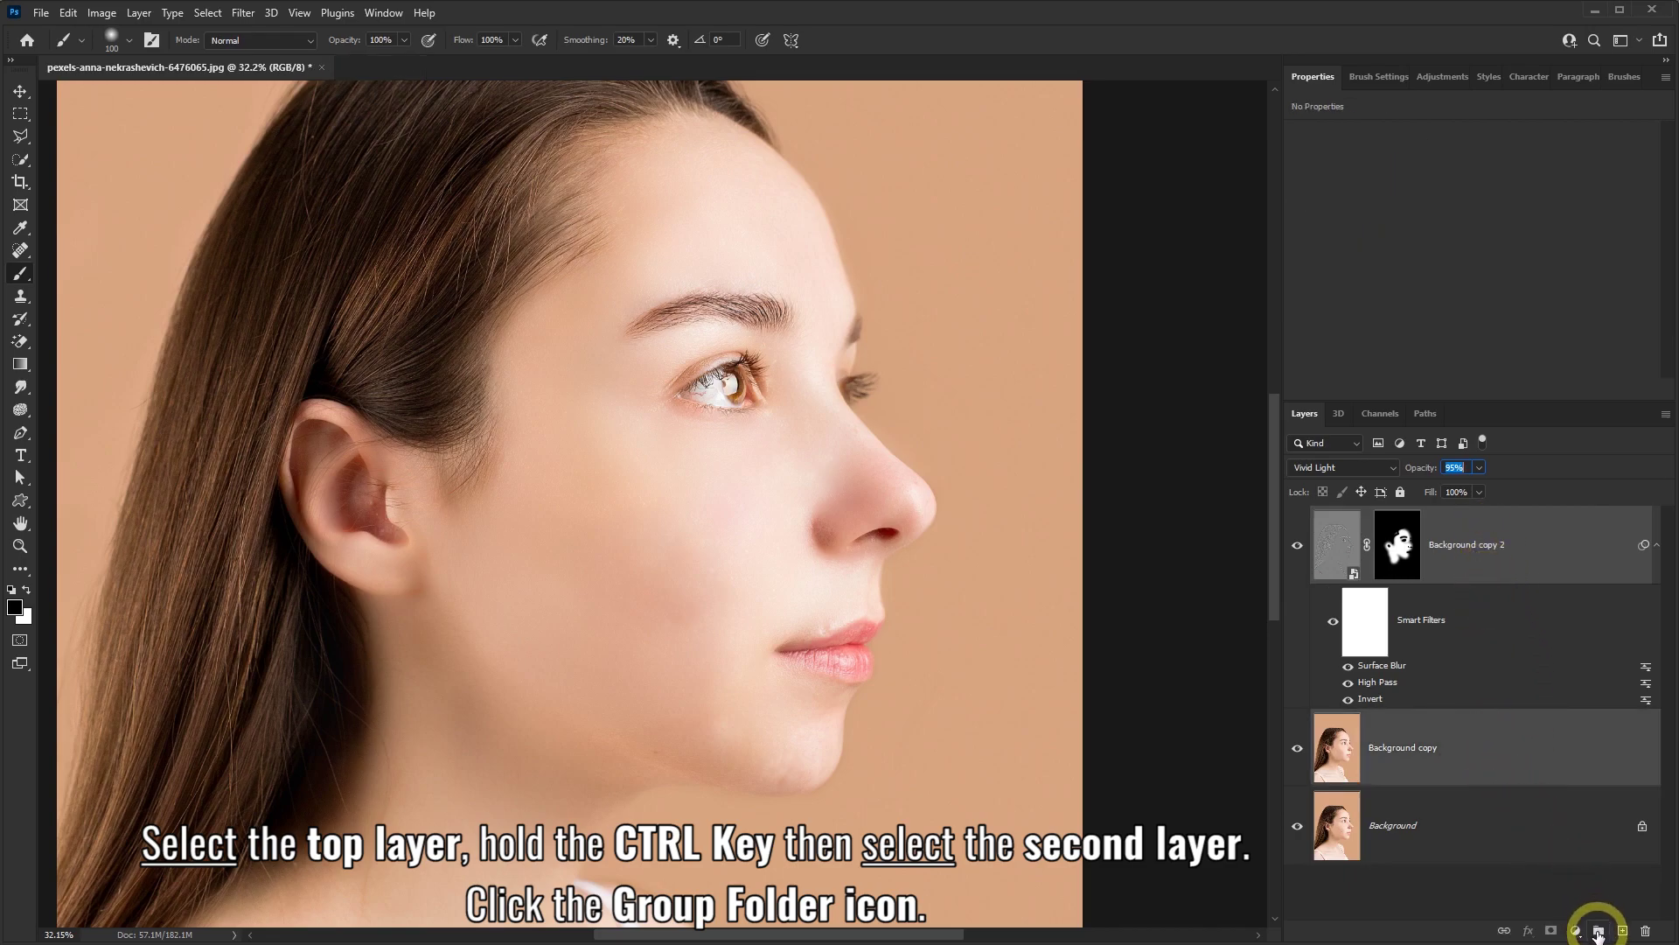
{"action": "left_click", "coordinate": [1598, 931]}
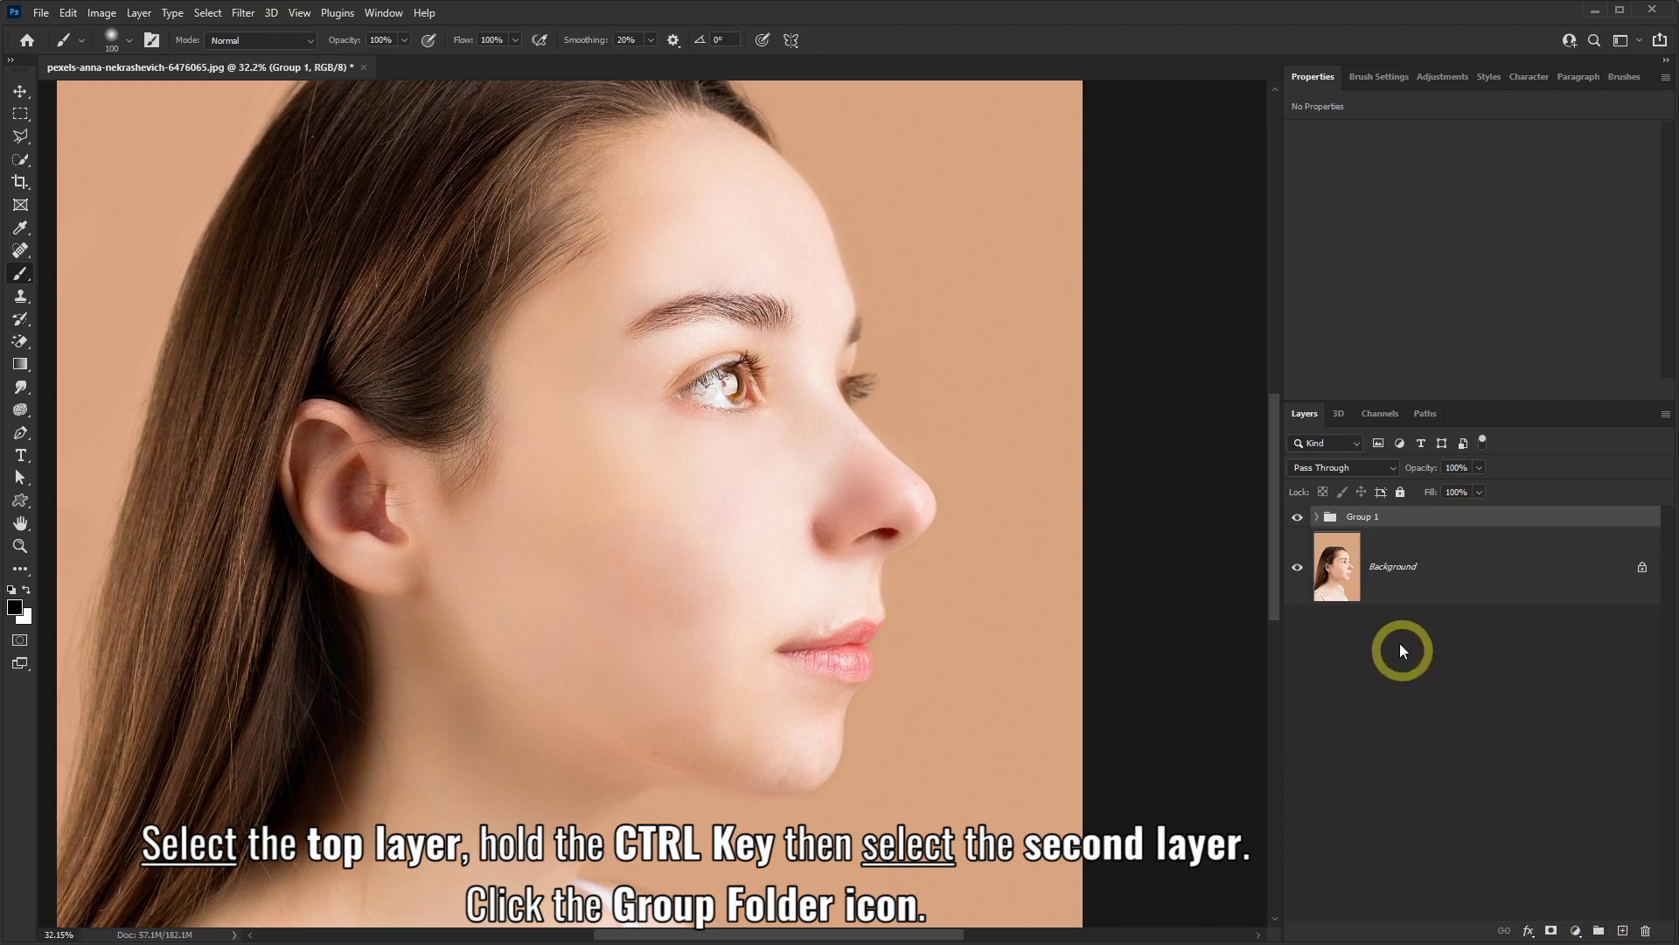
Step: Toggle the visibility of Group 1 off and on to compare the original portrait with the whole retouch
{"action": "left_click", "coordinate": [1298, 518]}
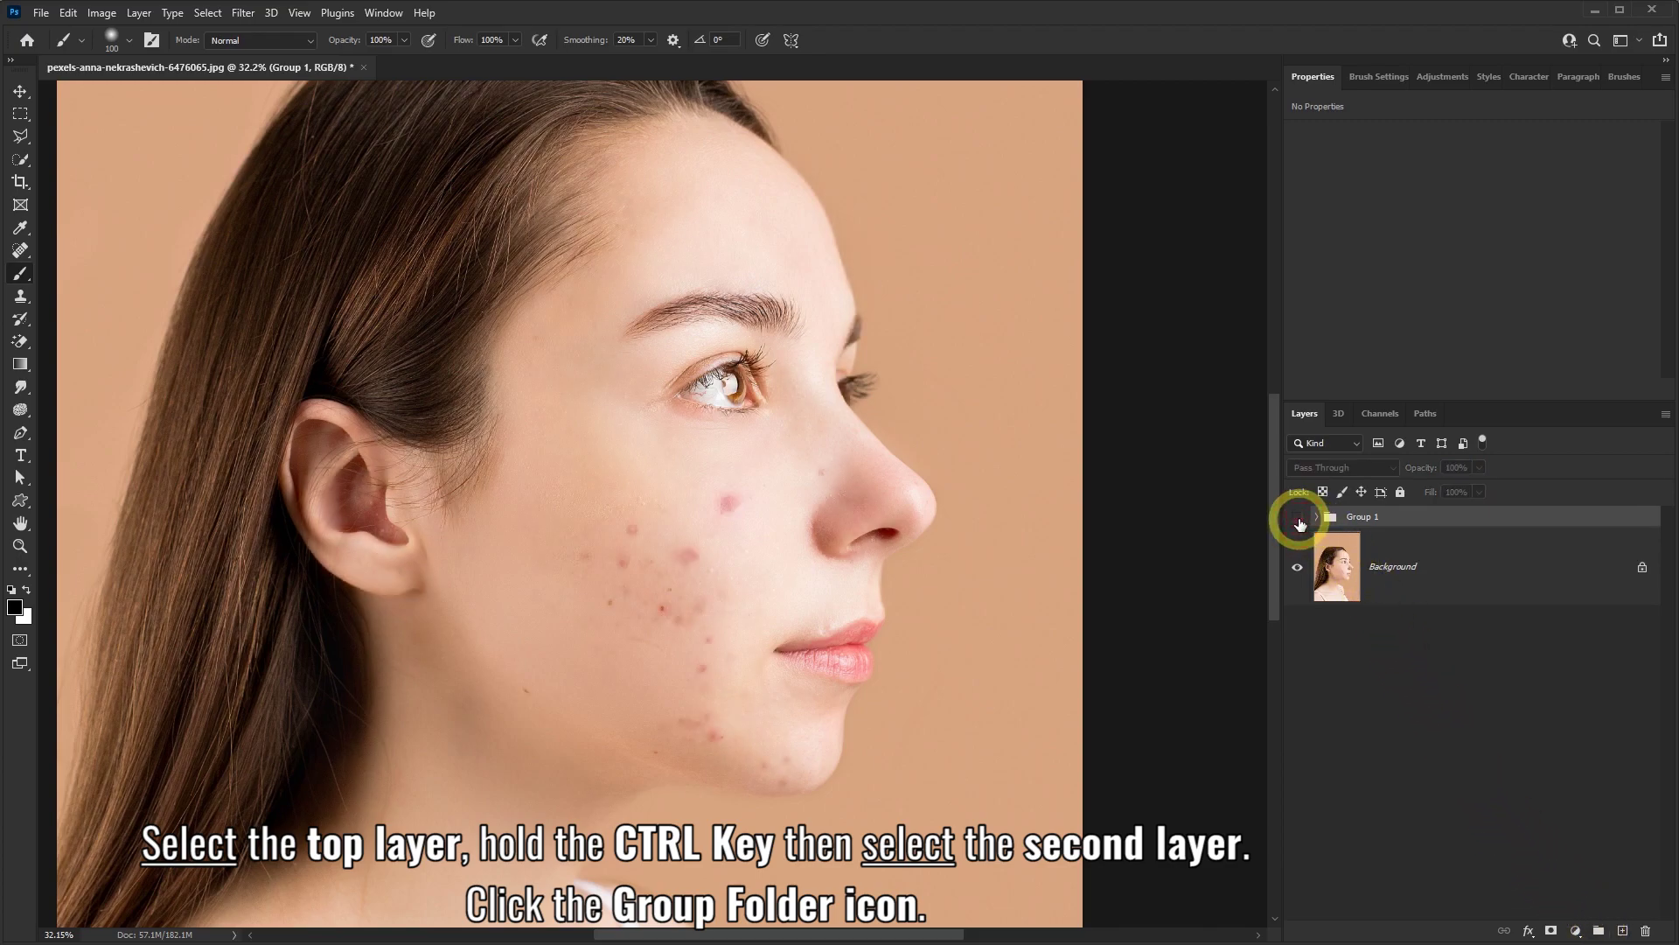
{"action": "left_click", "coordinate": [1298, 518]}
{"action": "left_click", "coordinate": [1298, 517]}
{"action": "left_click", "coordinate": [1298, 518]}
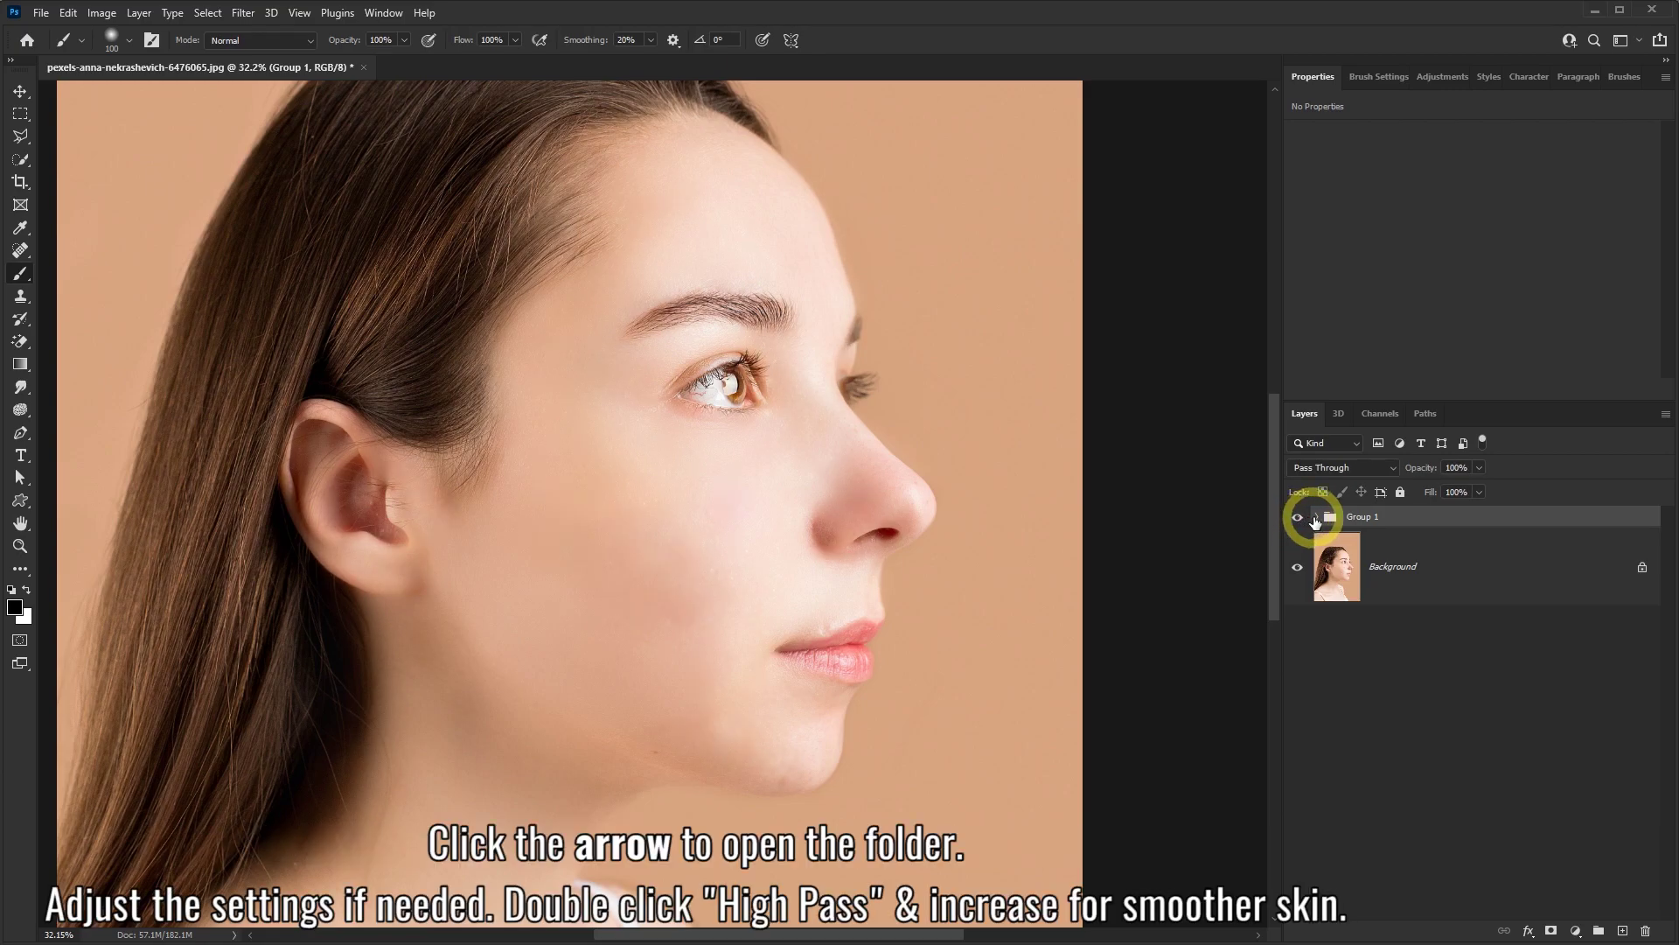
Step: Expand Group 1 and try a High Pass radius of 75.5 pixels on the Background copy 2 smart filter
{"action": "left_click", "coordinate": [1317, 518]}
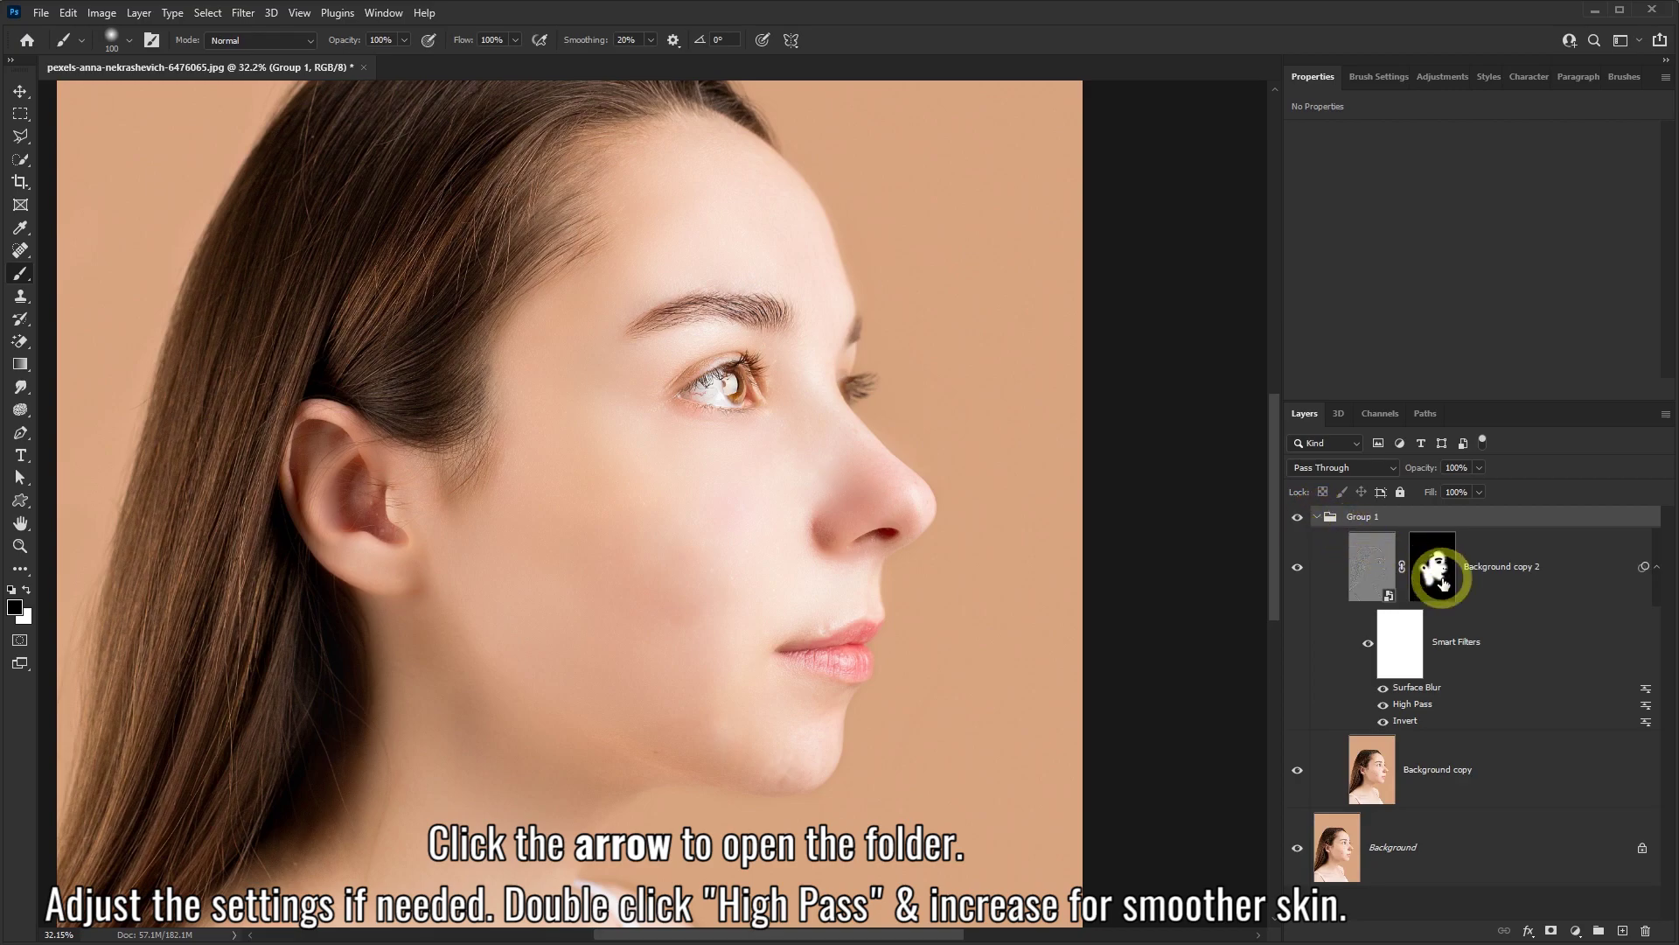
{"action": "double_click", "coordinate": [1414, 705]}
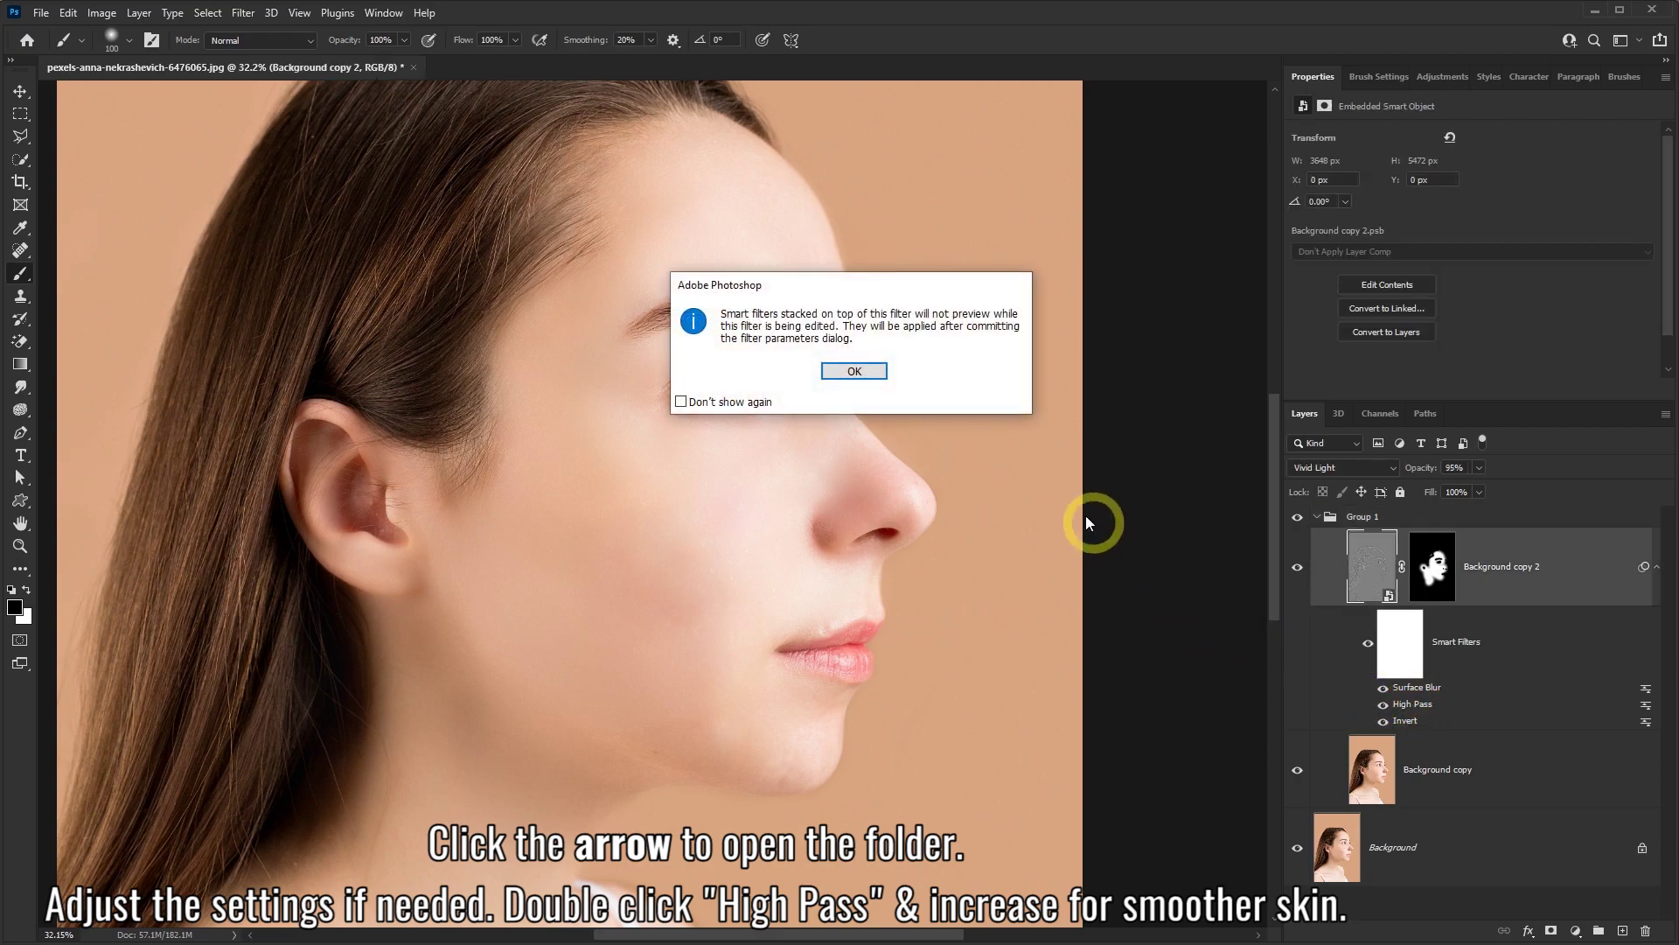
{"action": "left_click", "coordinate": [853, 371]}
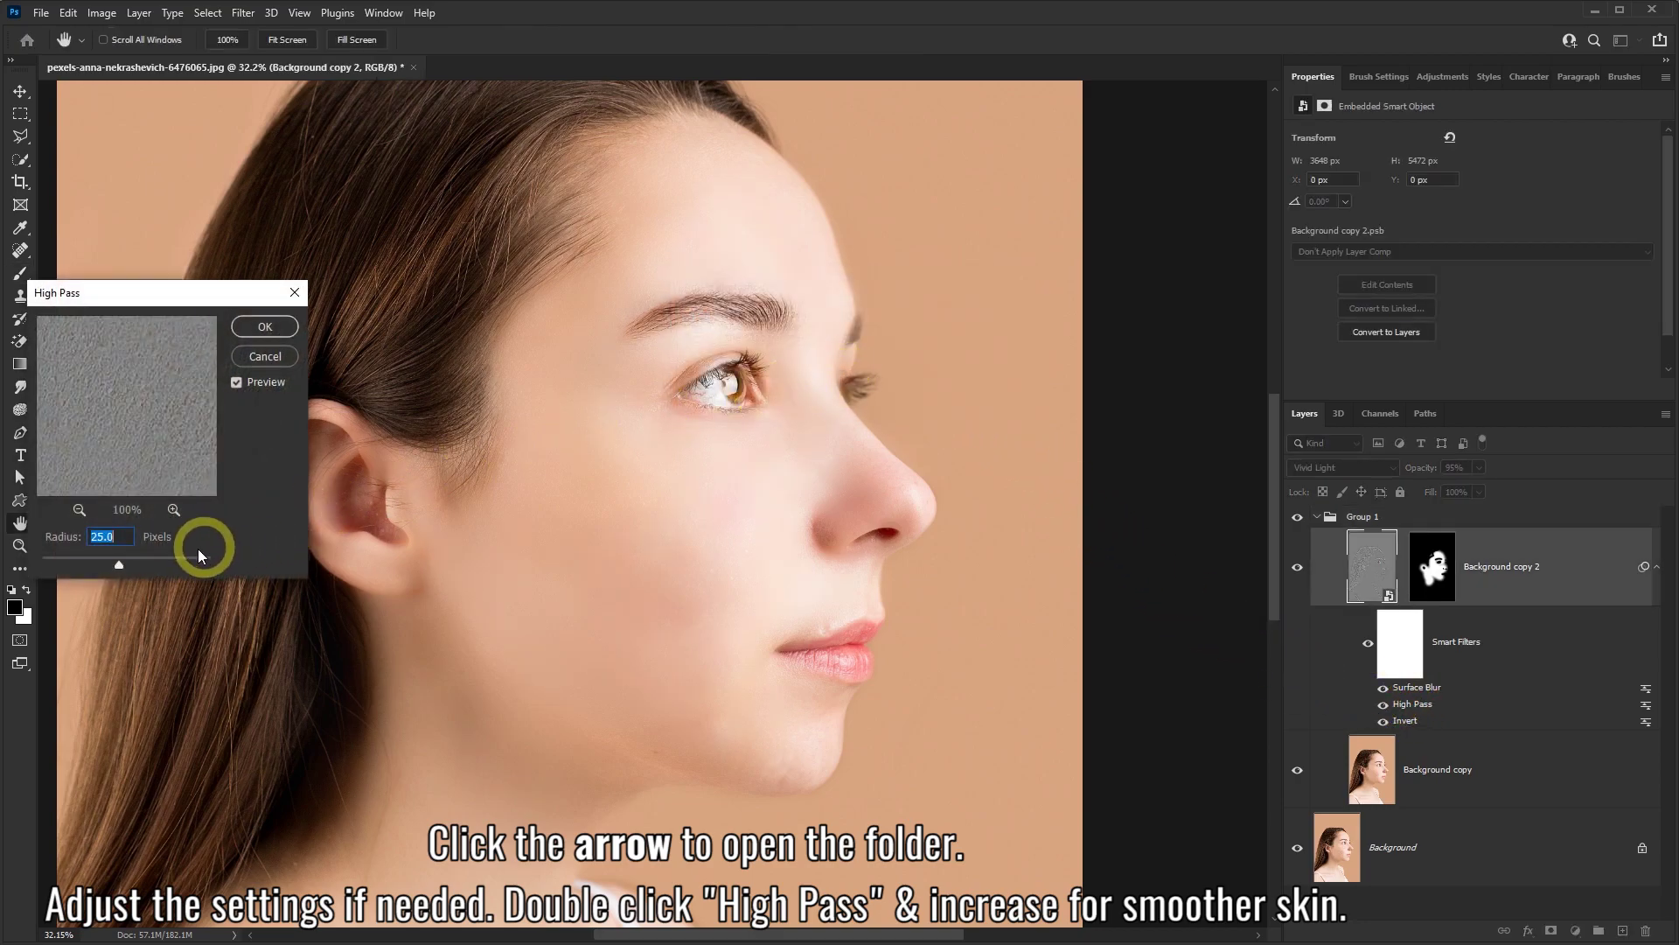
{"action": "left_click_drag", "start_coordinate": [134, 563], "coordinate": [144, 560]}
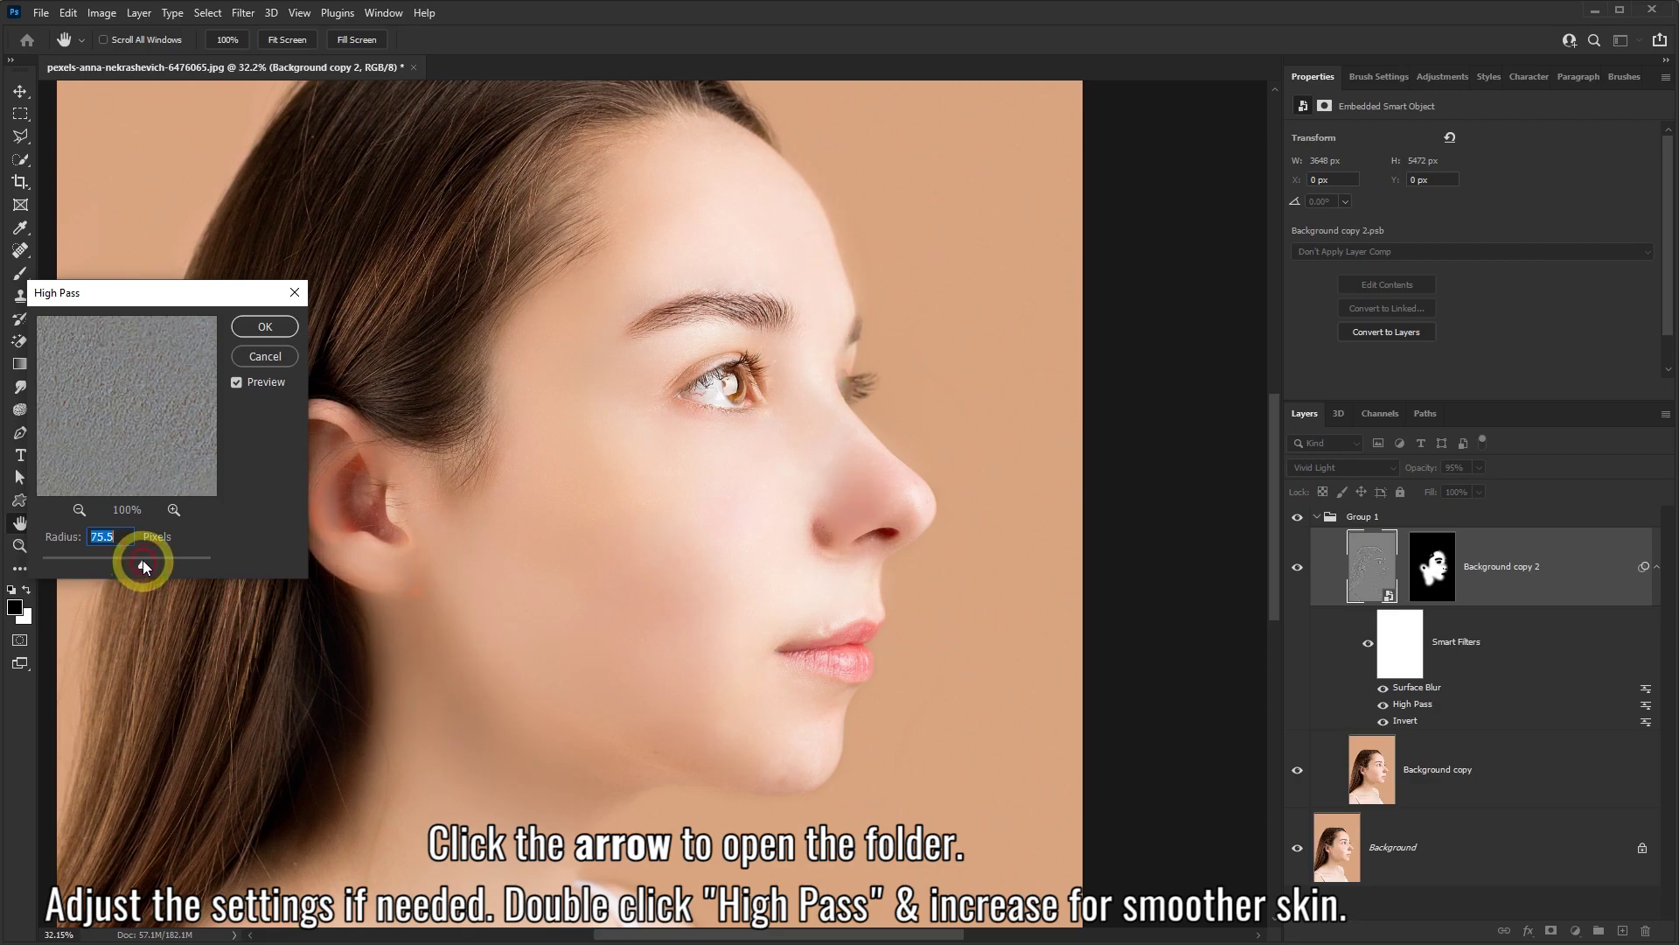
{"action": "left_click", "coordinate": [279, 359]}
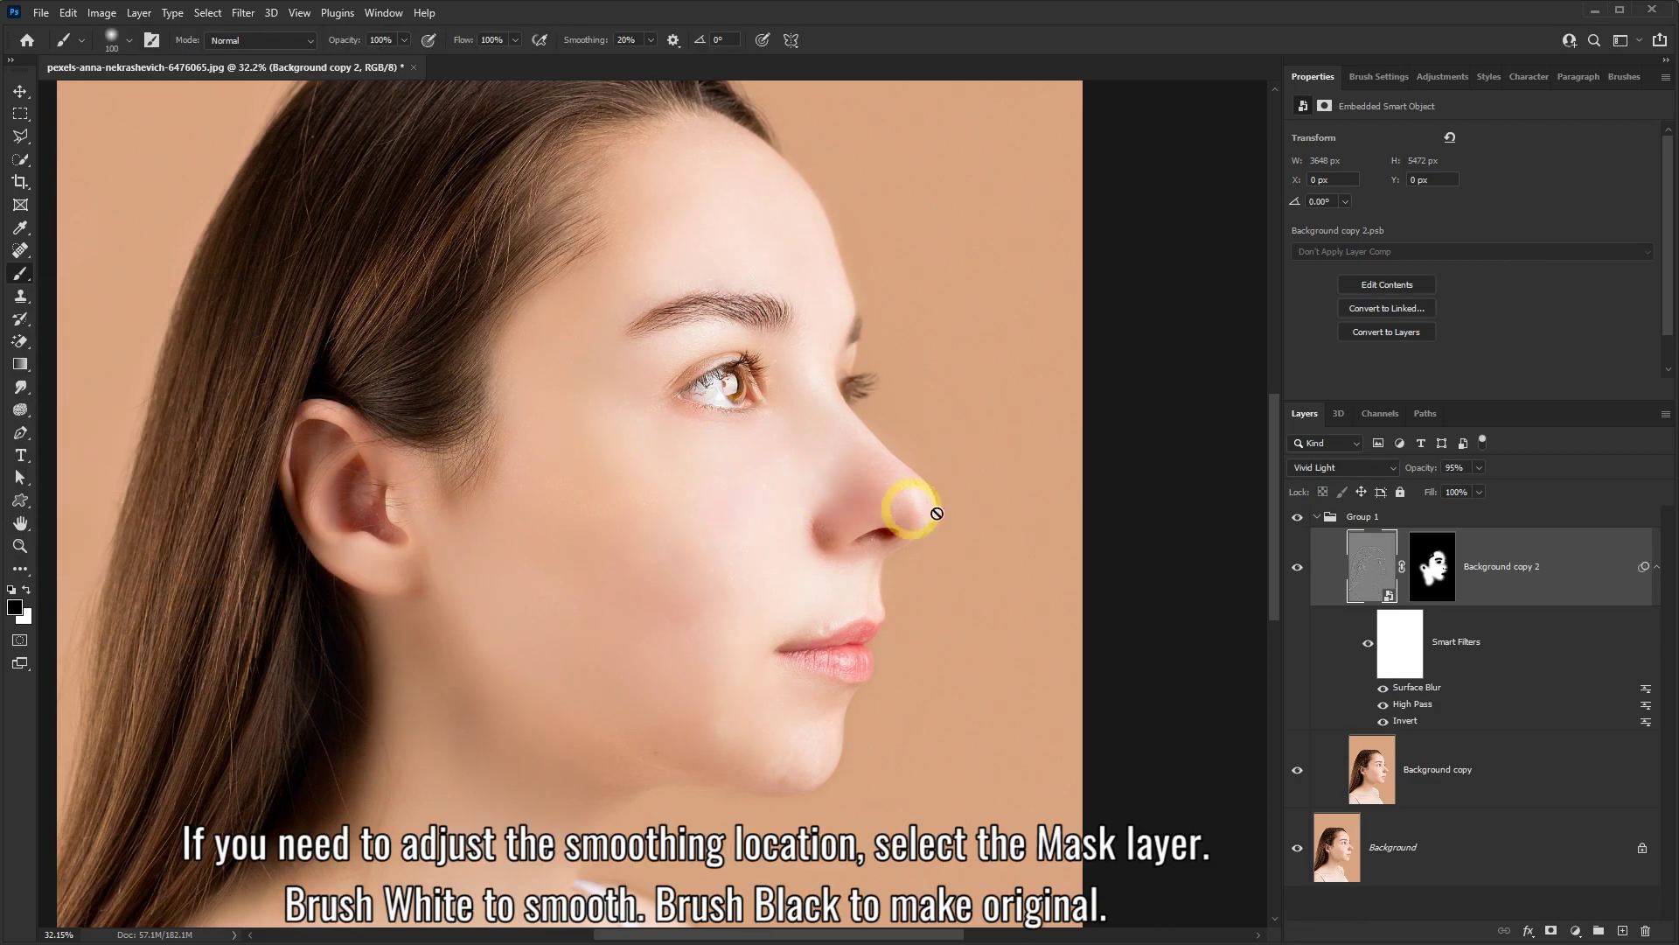
Step: Paint black on the Background copy 2 layer mask around the outer corner of the eye and switch the foreground colour to white
{"action": "left_click", "coordinate": [1431, 573]}
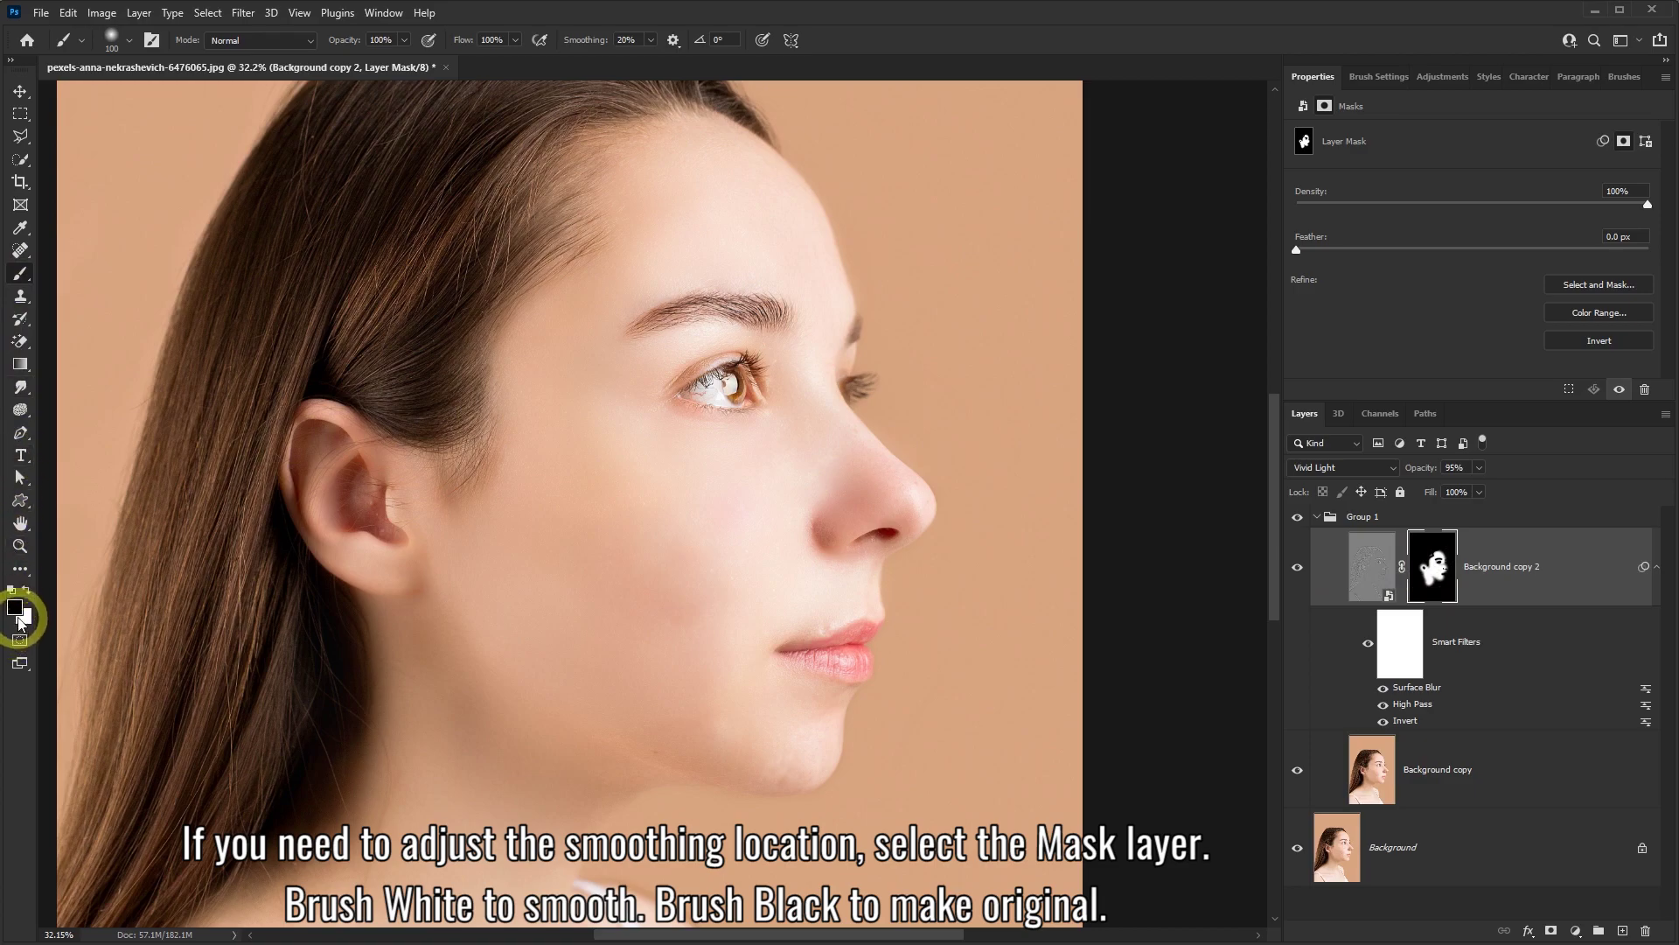
{"action": "mouse_move", "coordinate": [692, 397]}
{"action": "left_mouse_down"}
{"action": "mouse_move", "coordinate": [757, 403]}
{"action": "mouse_move", "coordinate": [733, 365]}
{"action": "mouse_move", "coordinate": [687, 392]}
{"action": "left_mouse_up"}
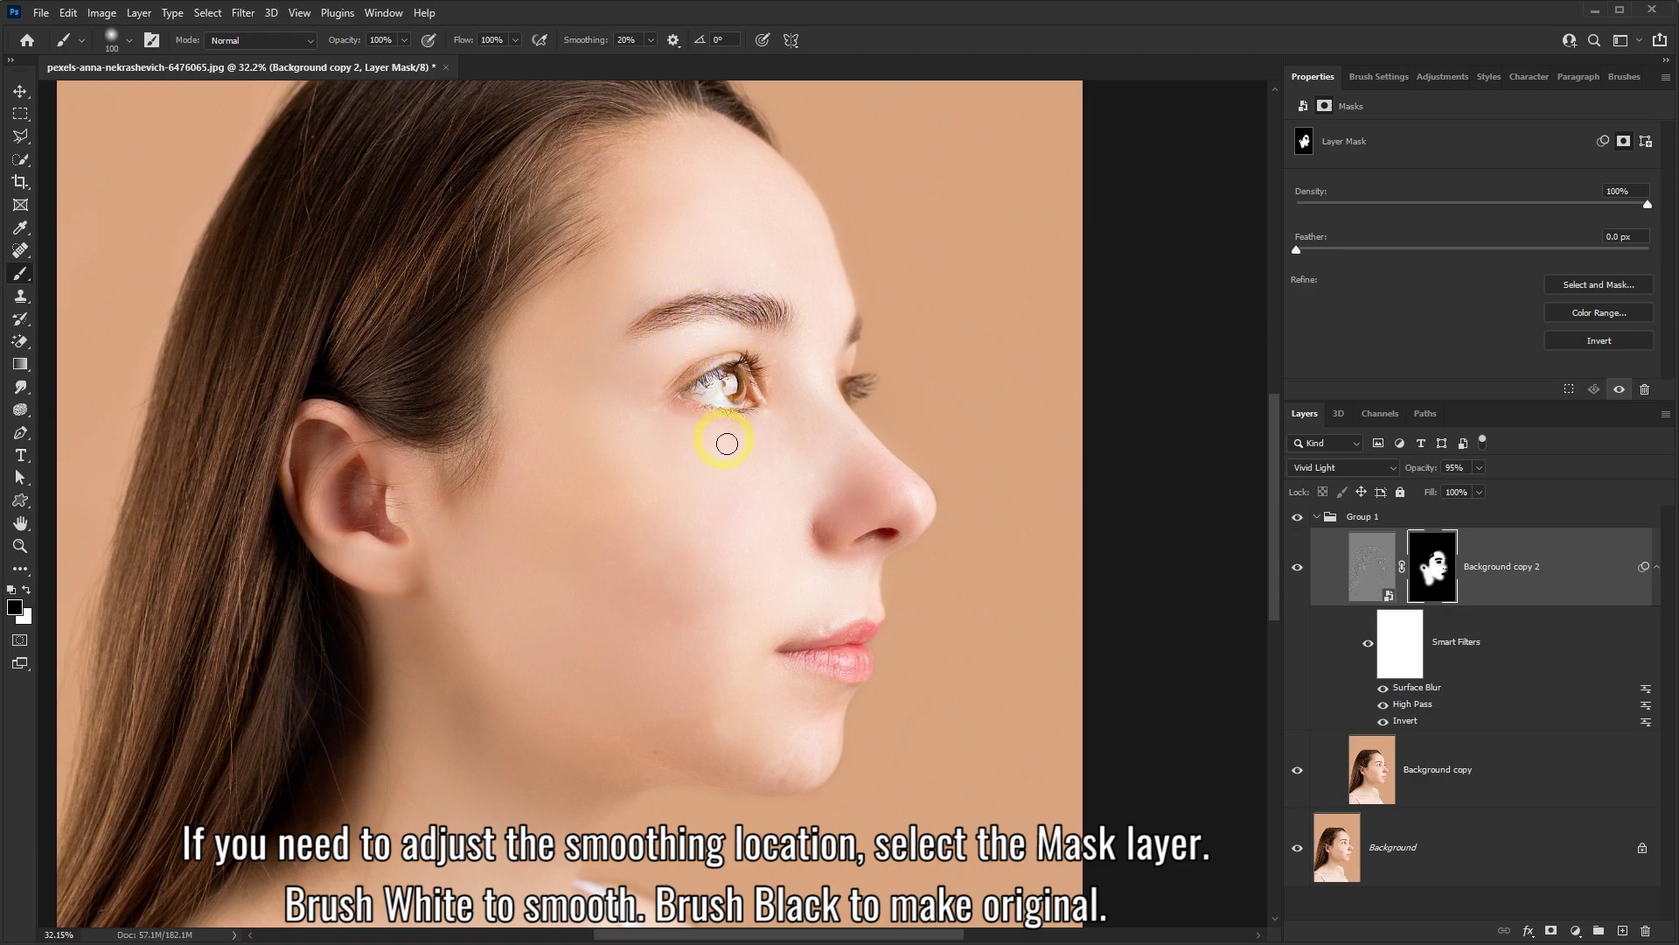
{"action": "key", "text": "x"}
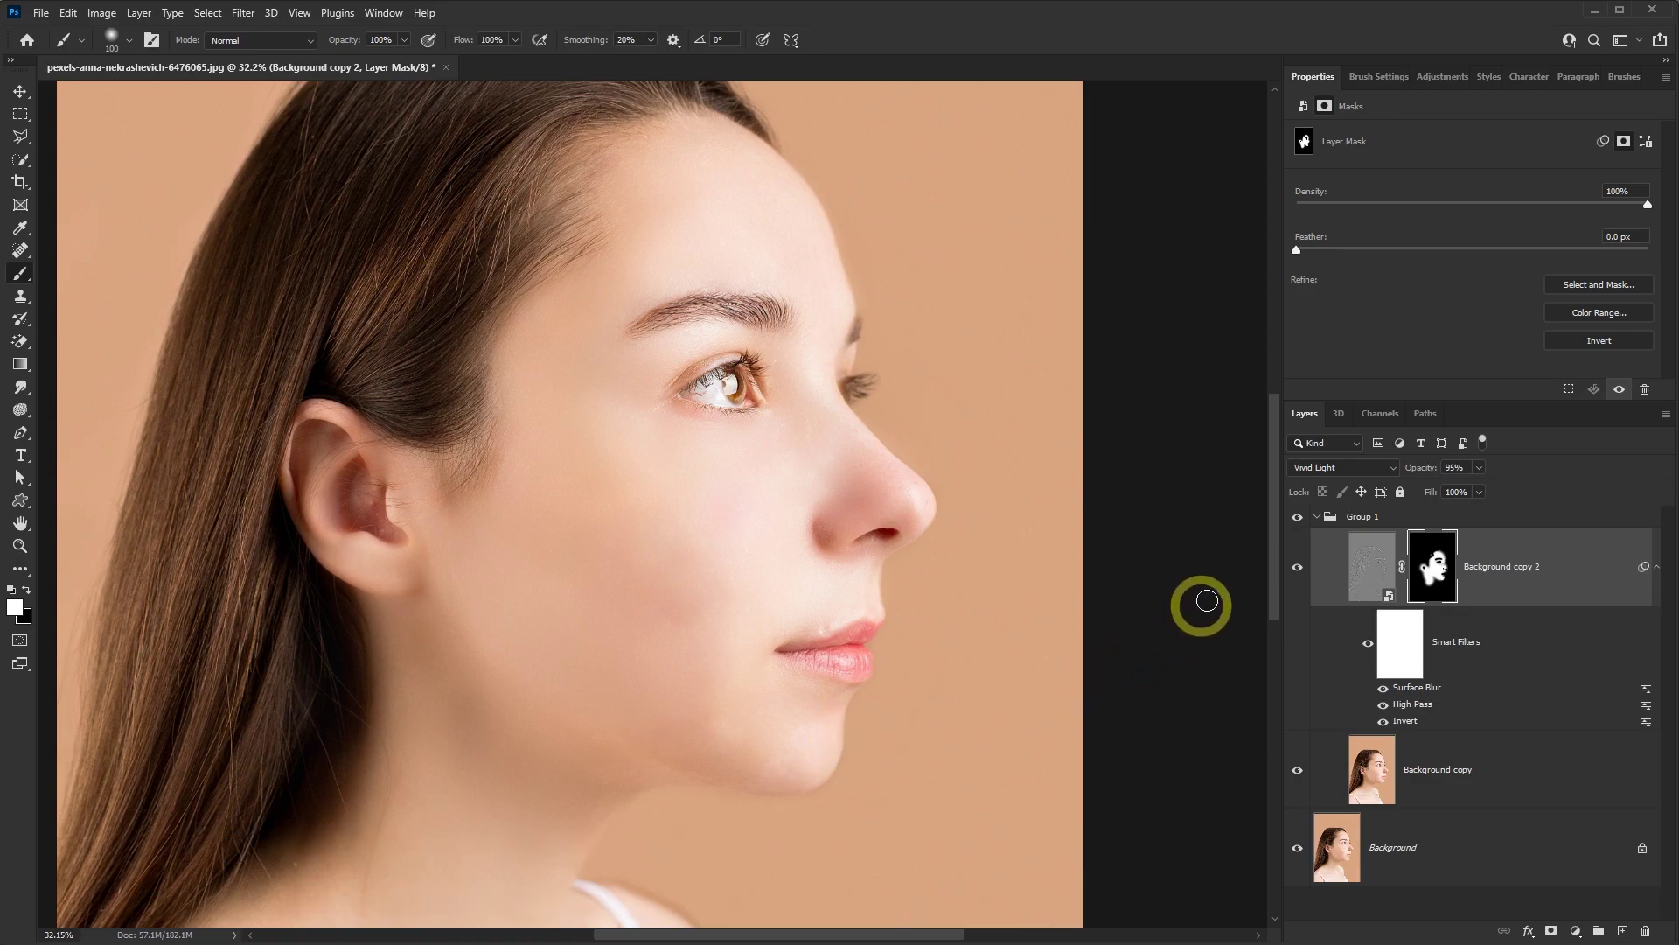
Step: Collapse Group 1, toggle its visibility for a final before-and-after comparison, and view the whole portrait
{"action": "left_click", "coordinate": [1321, 522]}
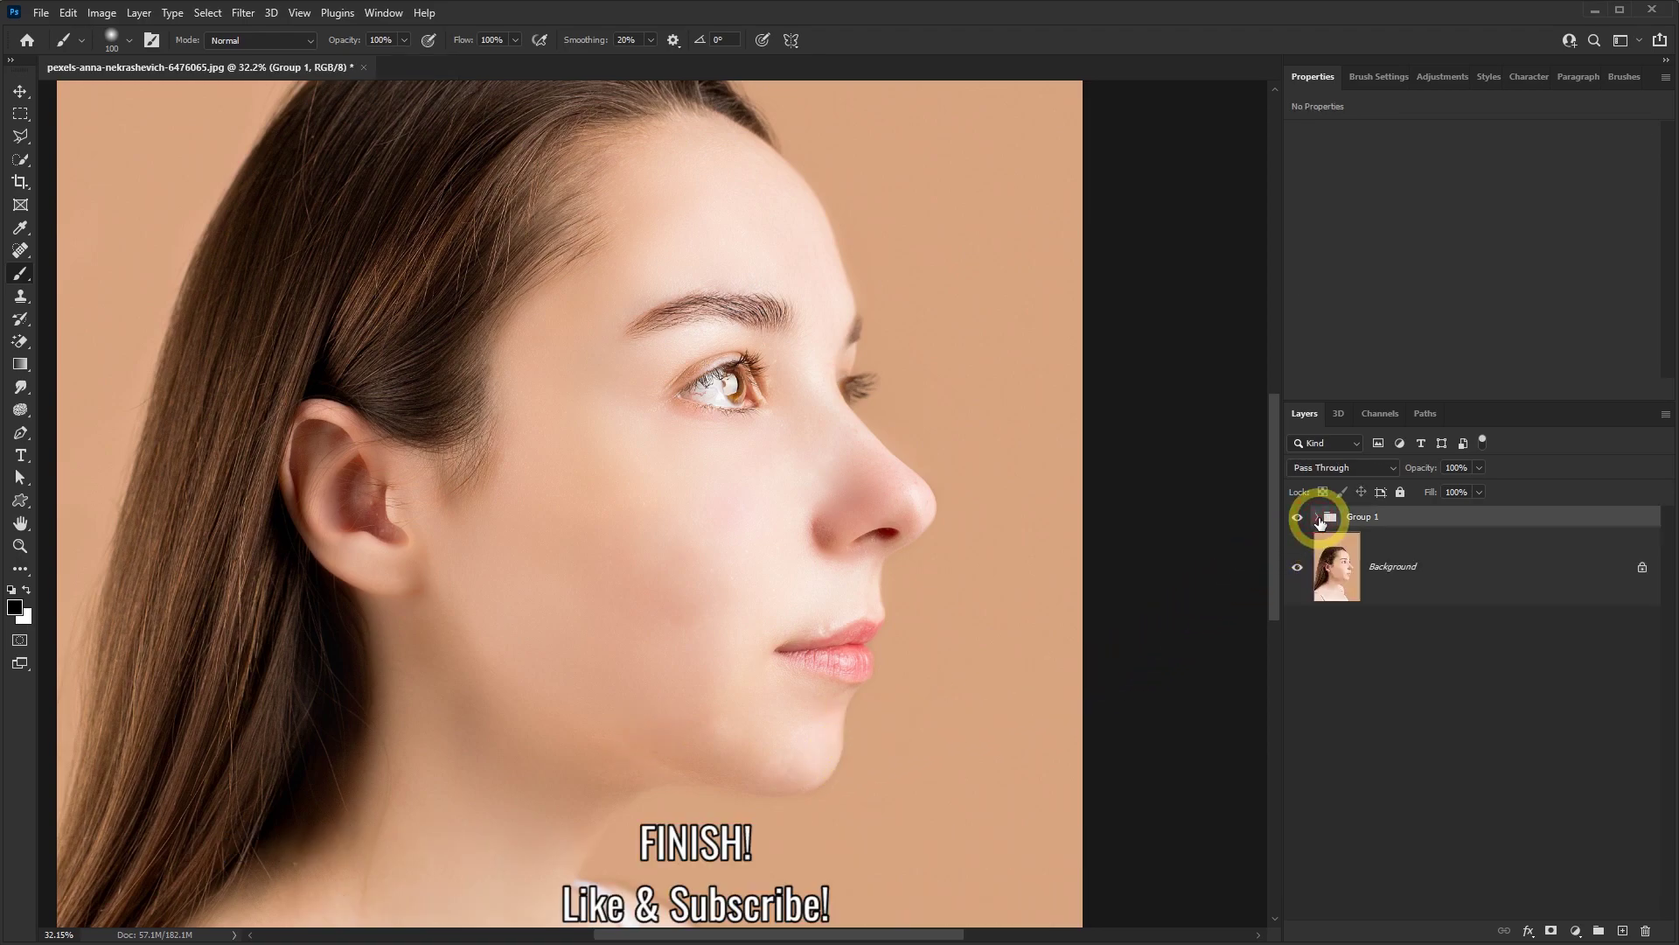
{"action": "left_click", "coordinate": [1298, 519]}
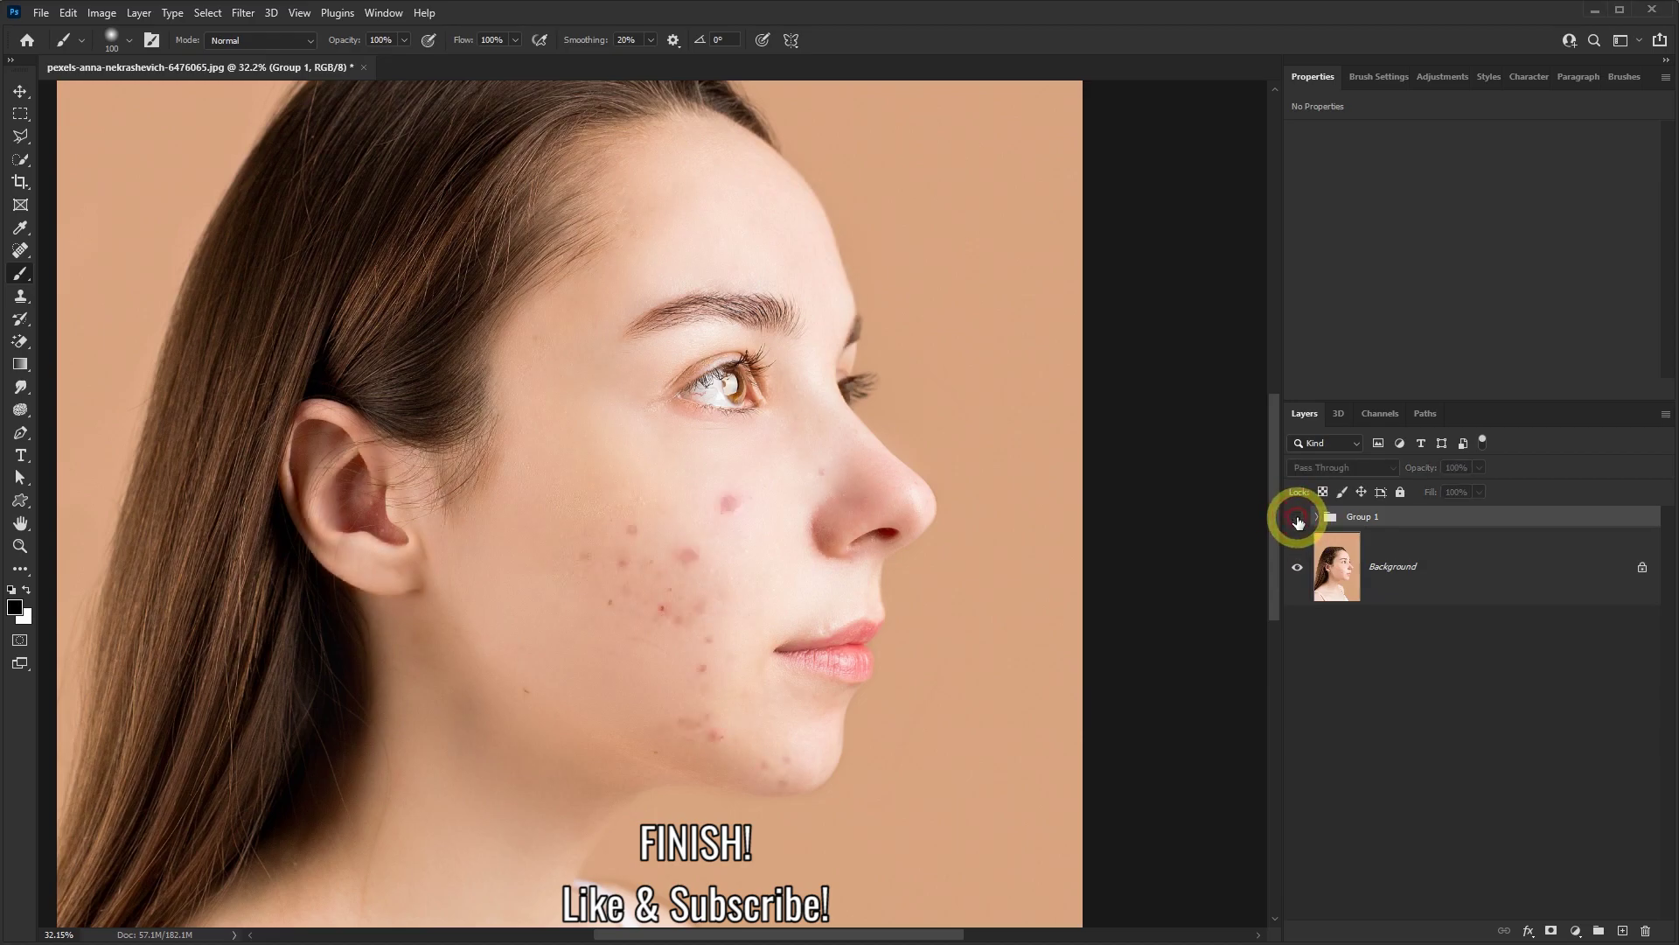
{"action": "left_click", "coordinate": [1298, 519]}
{"action": "left_click", "coordinate": [1298, 520]}
{"action": "left_click", "coordinate": [1298, 519]}
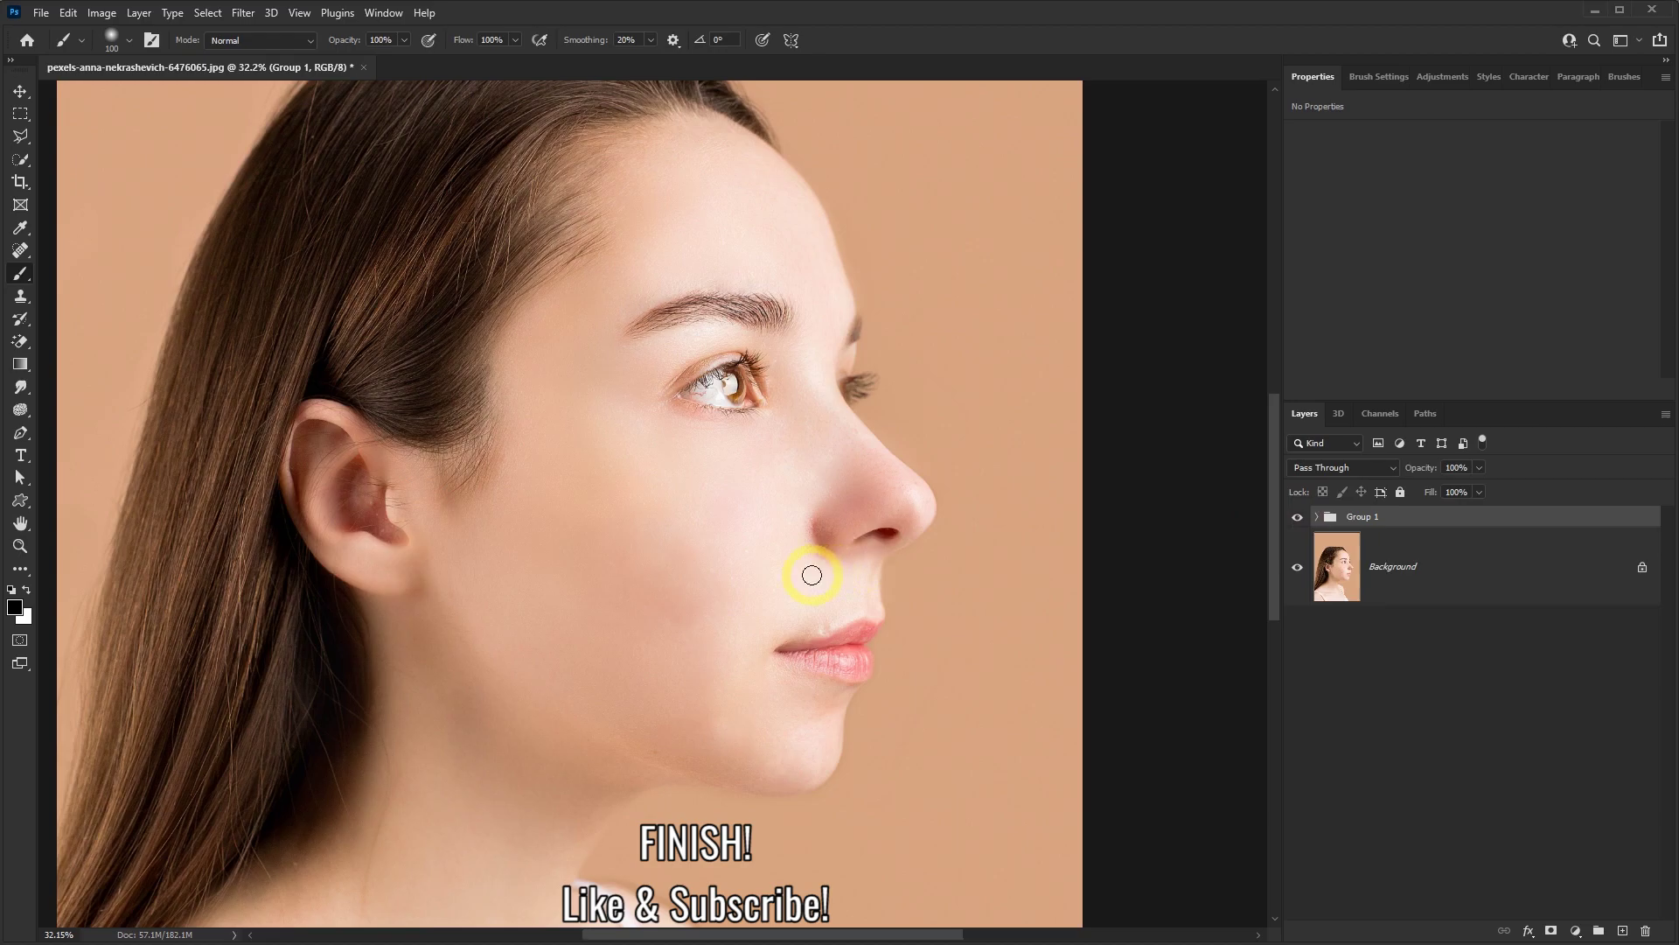
{"action": "scroll", "coordinate": [808, 573], "scroll_direction": "down", "scroll_amount": 3}
{"action": "scroll", "coordinate": [892, 622], "scroll_direction": "down", "scroll_amount": 2}
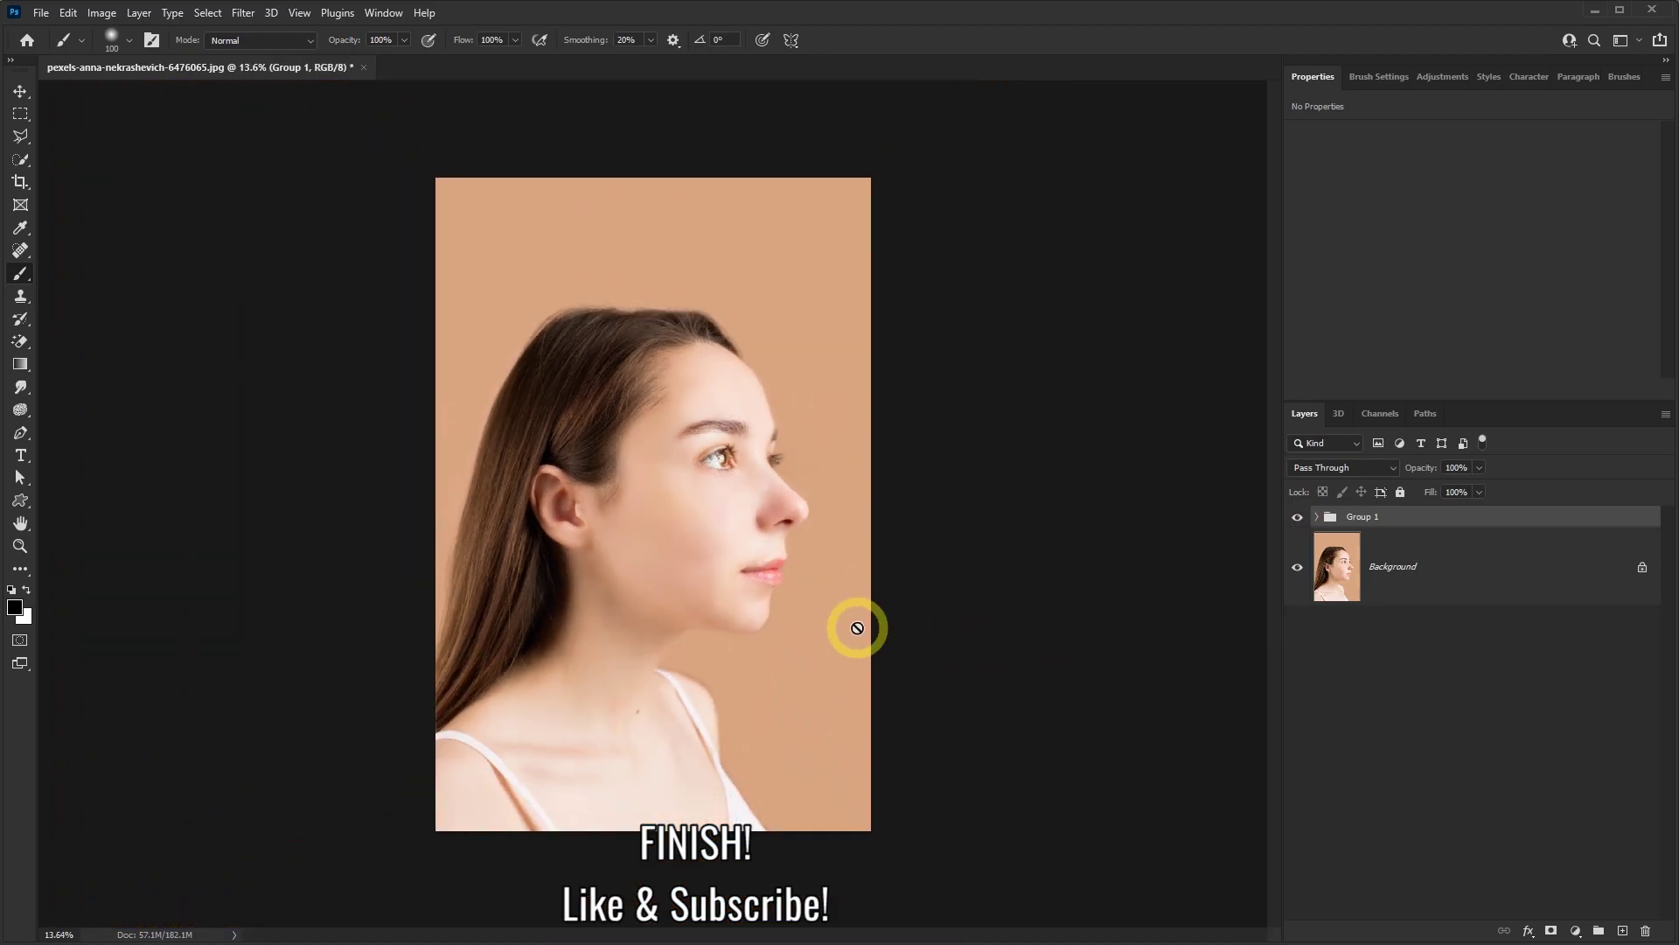